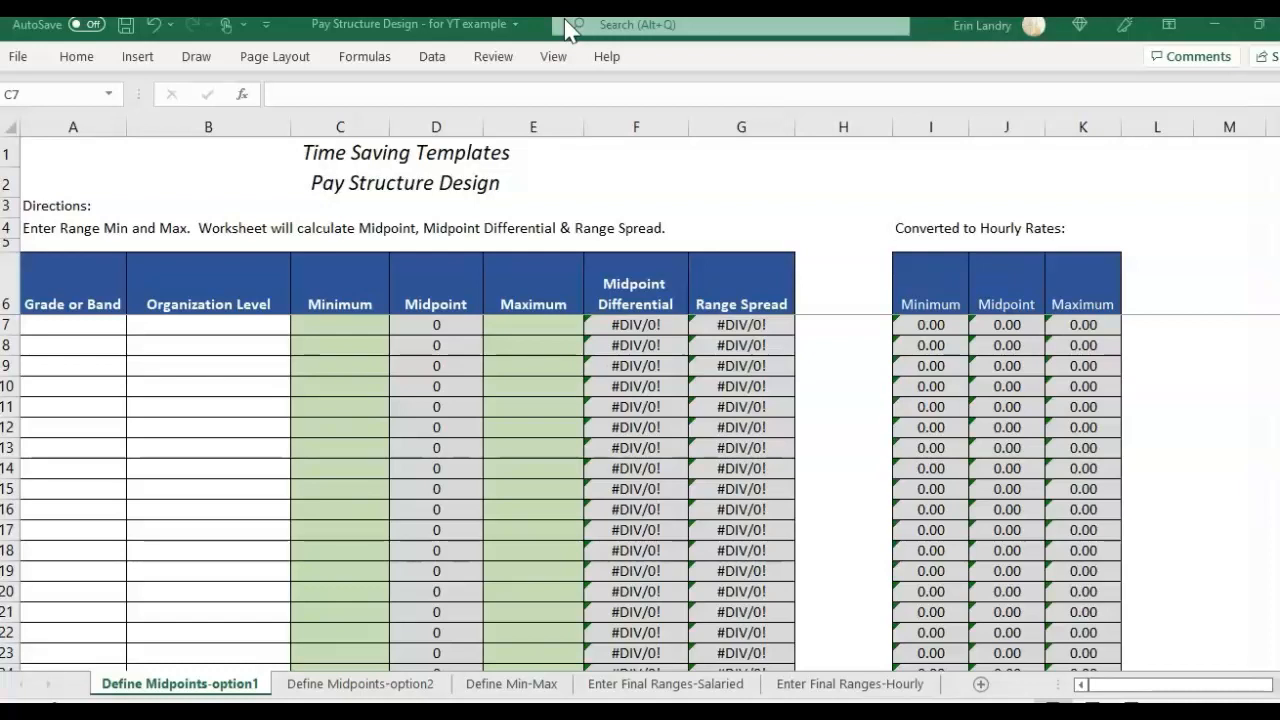
- Look through the Define Midpoints-option2, Define Min-Max and Enter Final Ranges-Salaried sheets
left_click(432, 690)
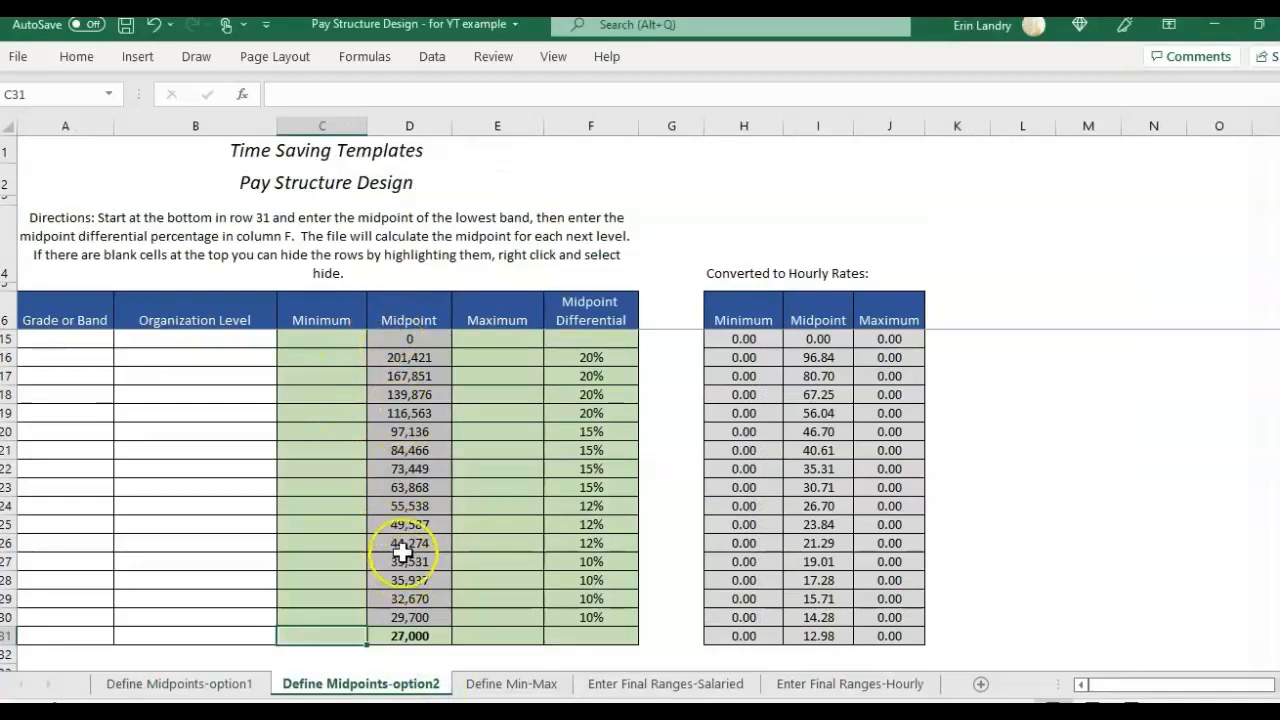
left_click(514, 686)
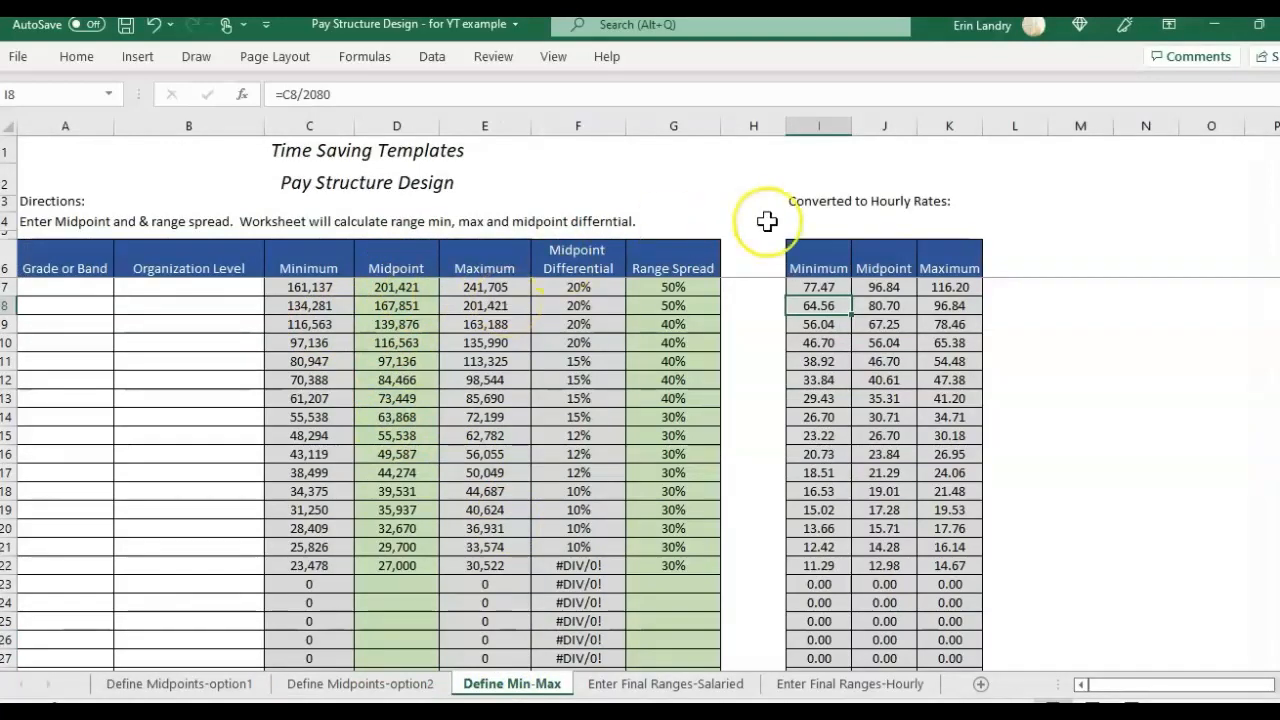
left_click(664, 684)
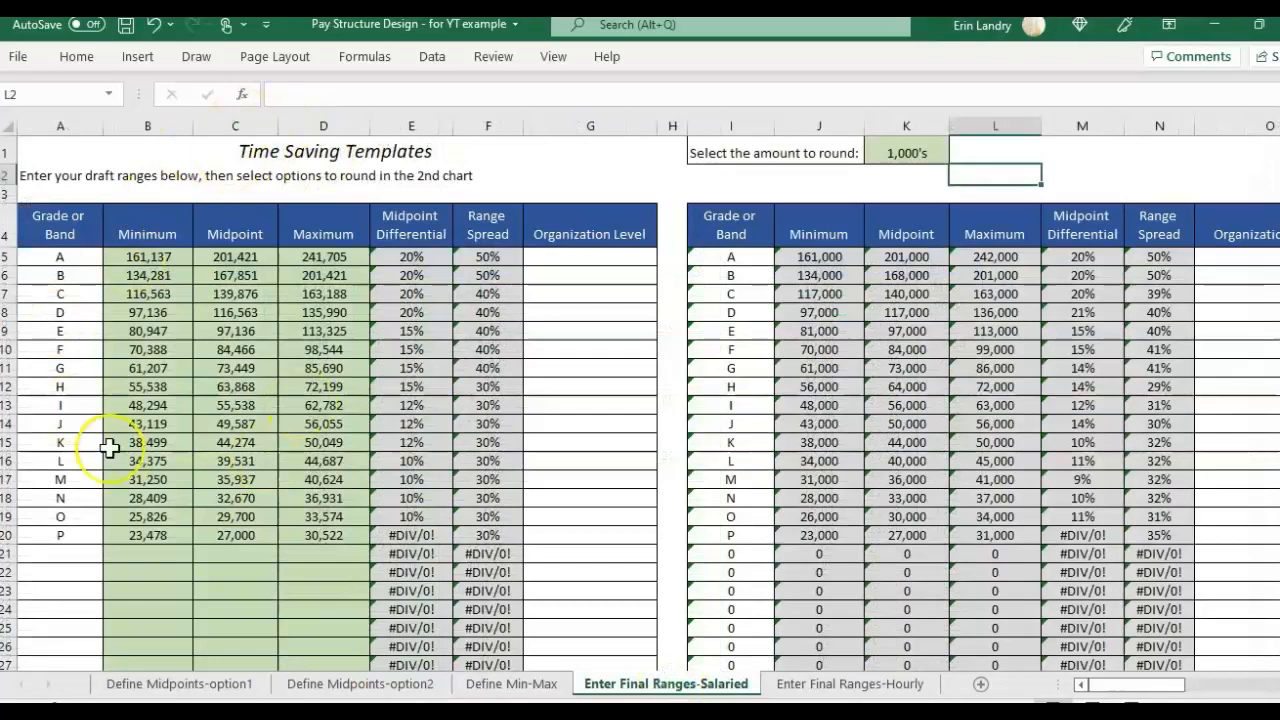
- Set the rounding amount for the second chart on Enter Final Ranges-Salaried to 10,000's
left_click(913, 150)
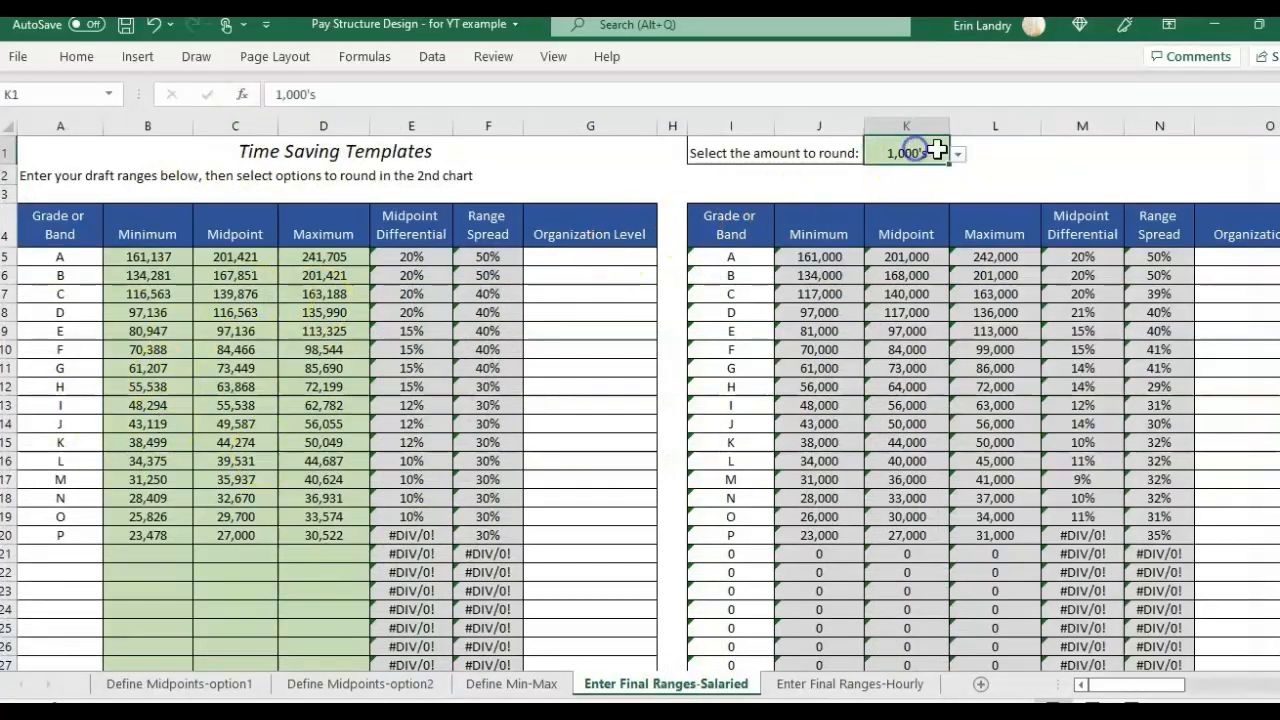
left_click(957, 154)
left_click(915, 190)
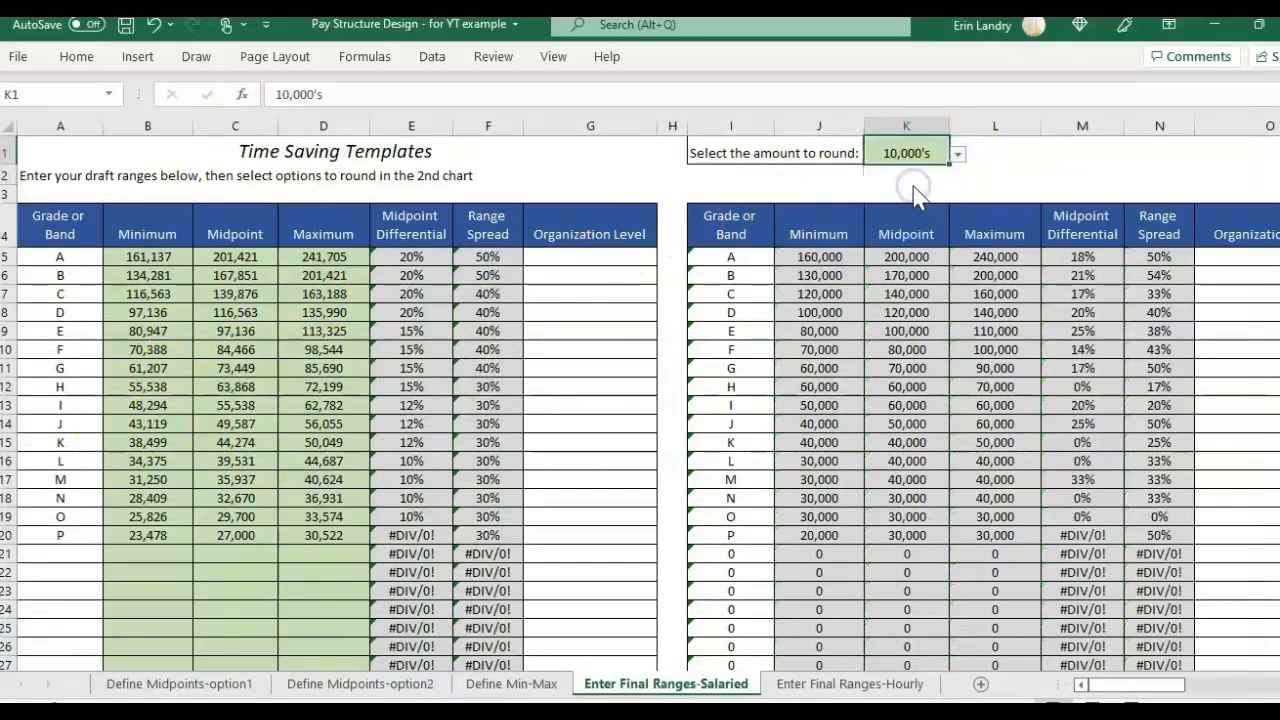
- Go back to the Define Midpoints-option1 sheet and review its Minimum, Midpoint, Maximum, Midpoint Differential and Range Spread columns
left_click(180, 684)
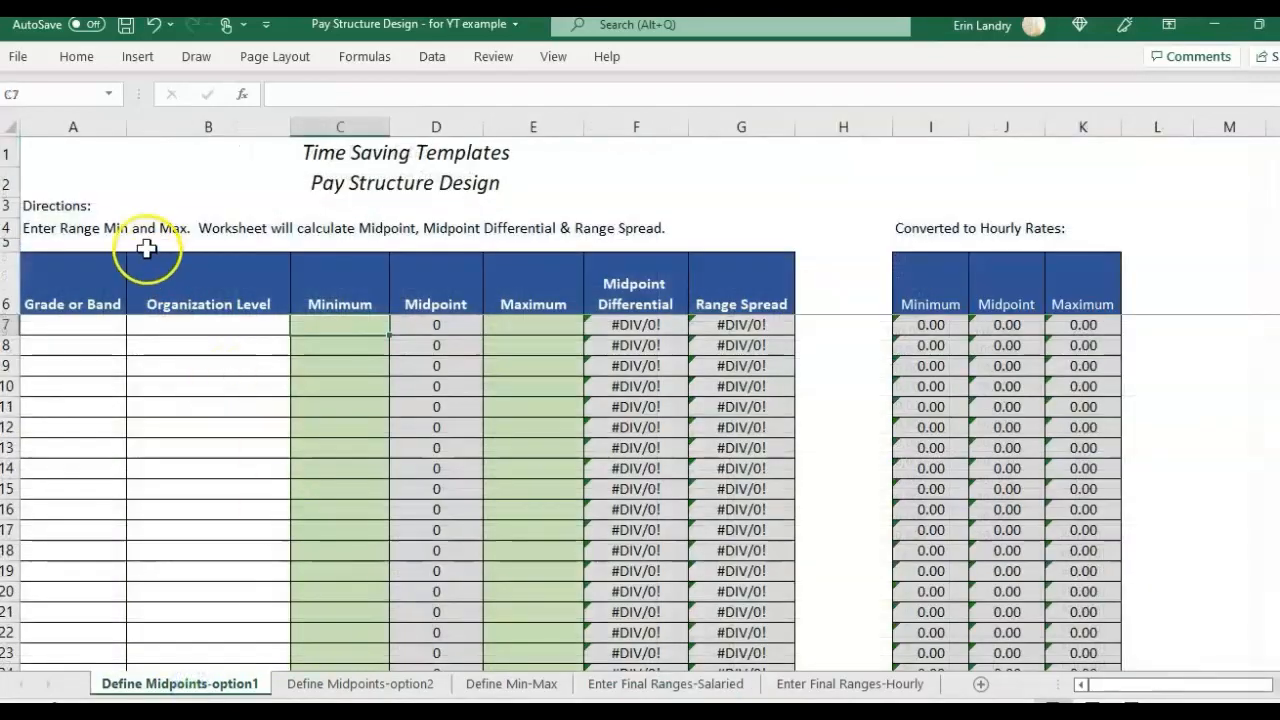
left_click(271, 276)
left_click(399, 276)
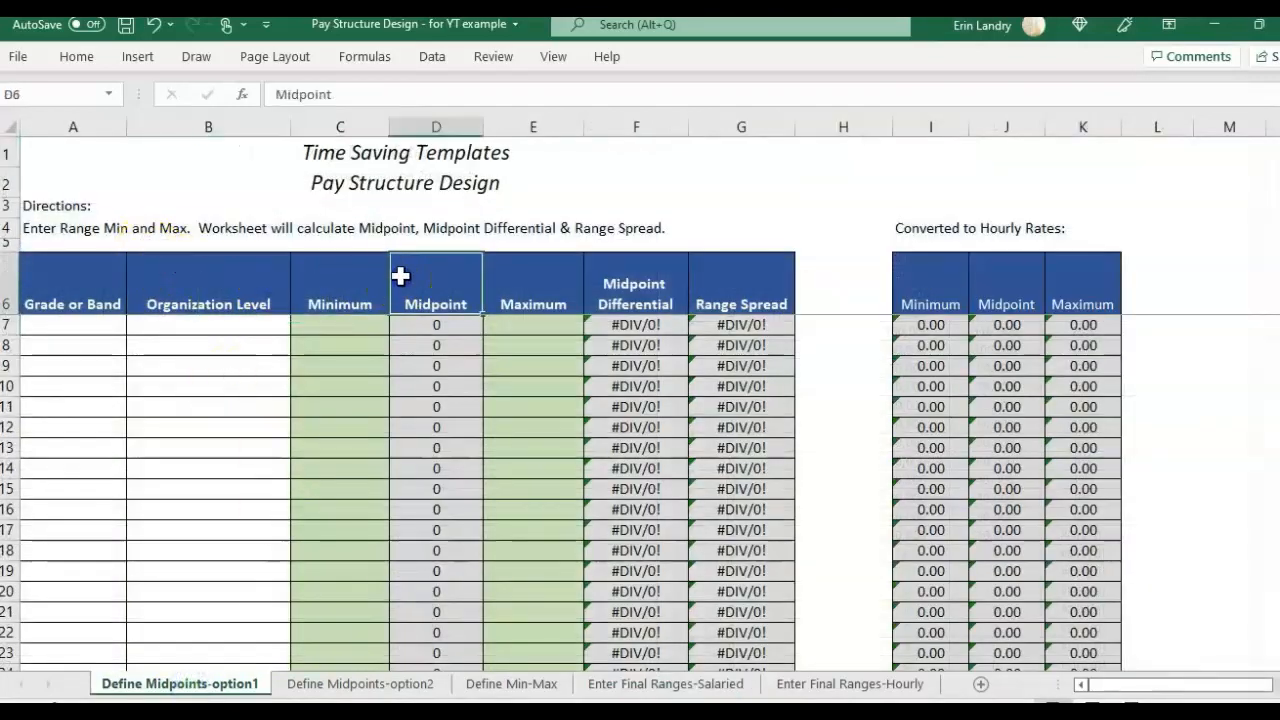
left_click(514, 274)
left_click(642, 272)
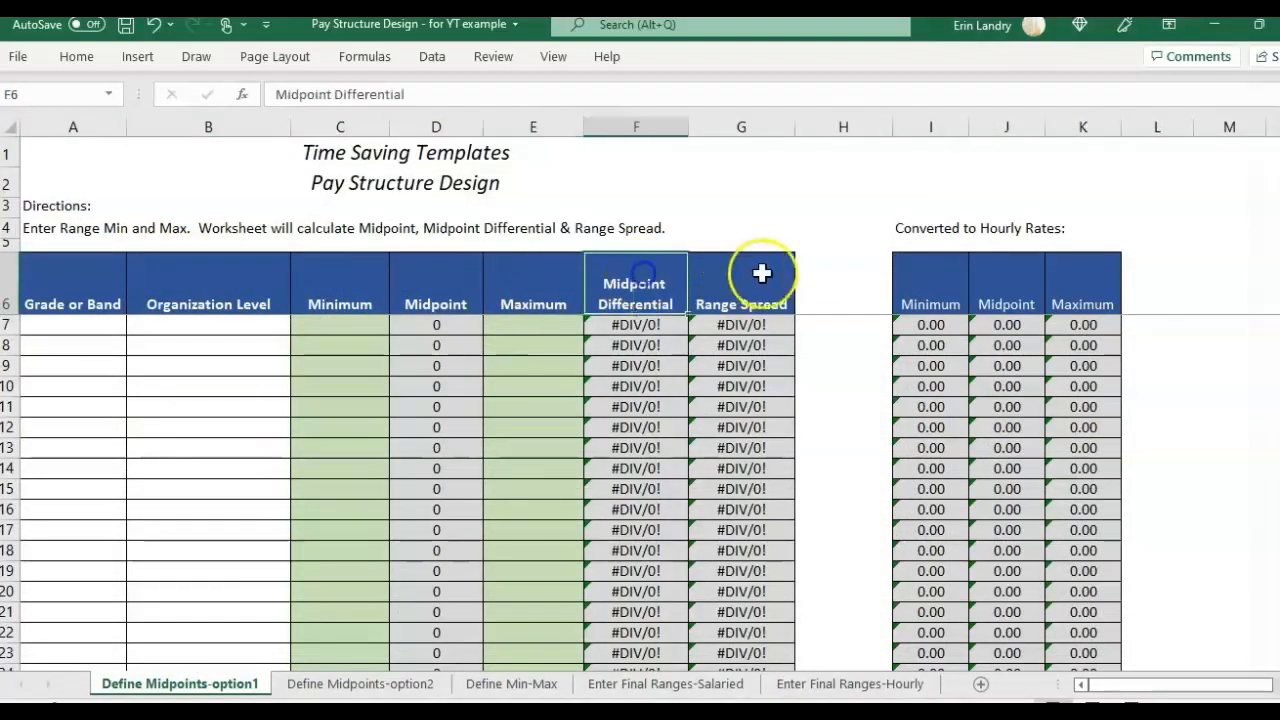
left_click(655, 265)
left_click(791, 274)
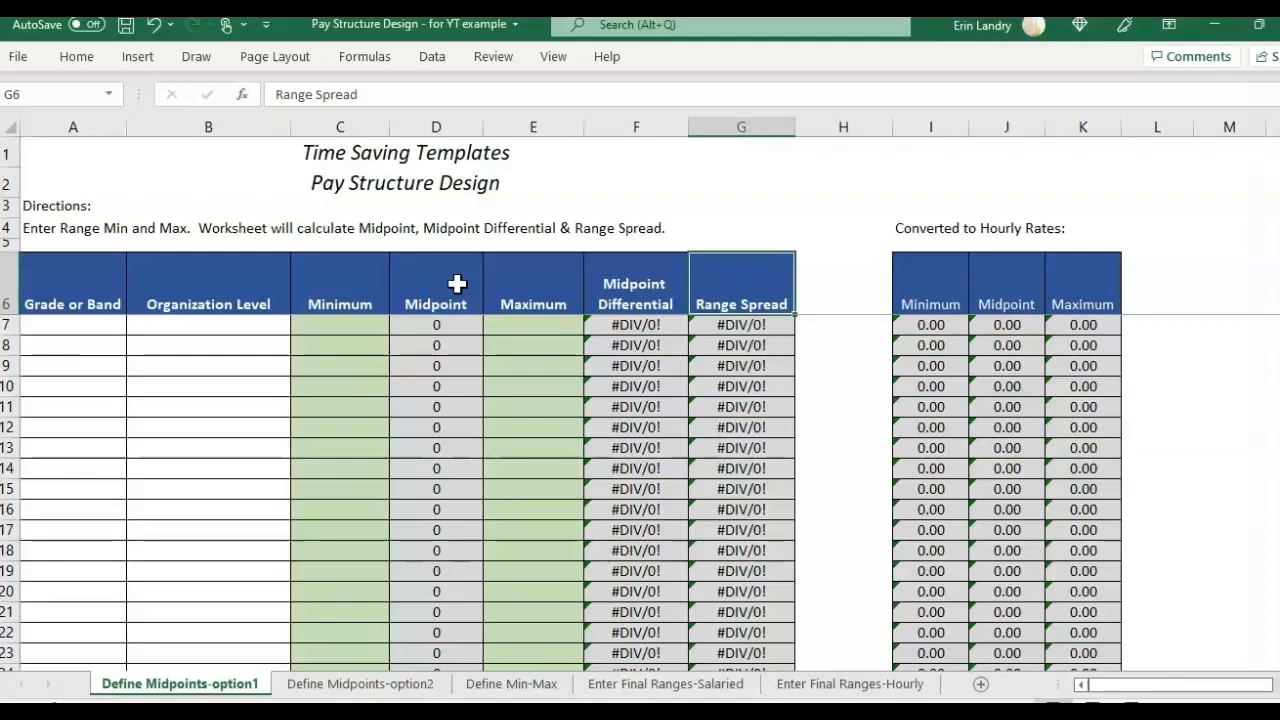
left_click(46, 293)
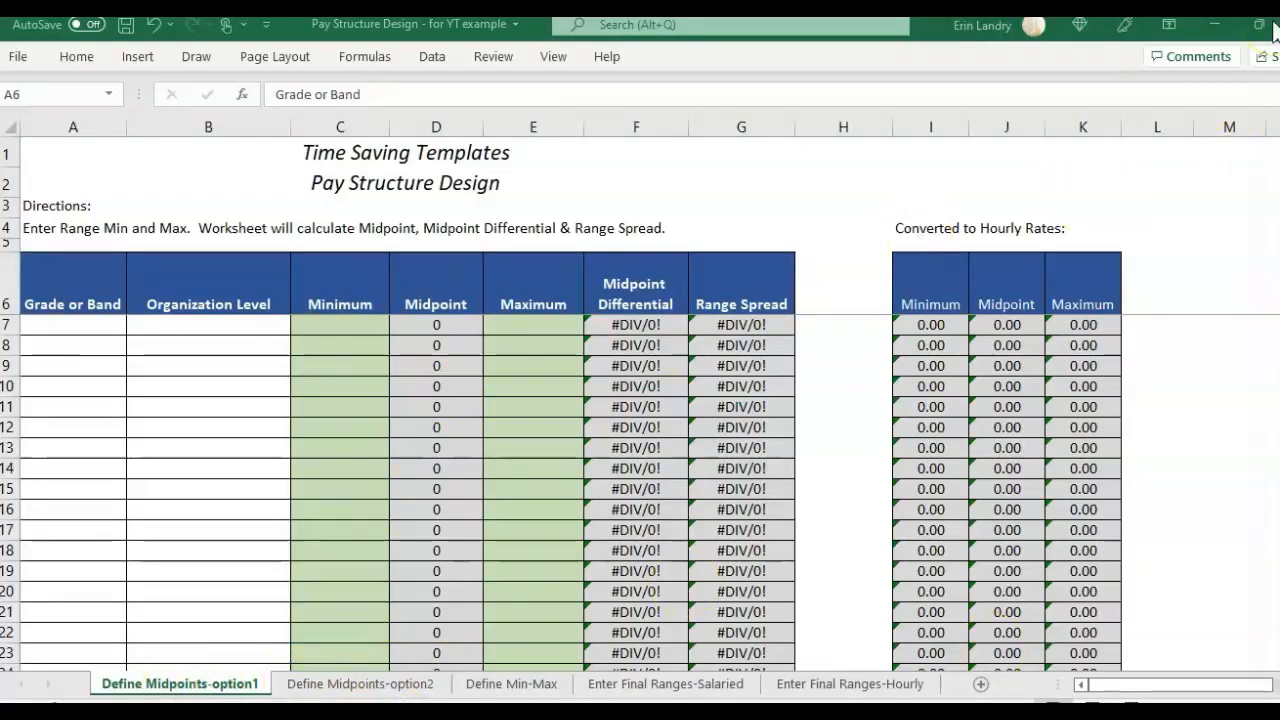
left_click(301, 320)
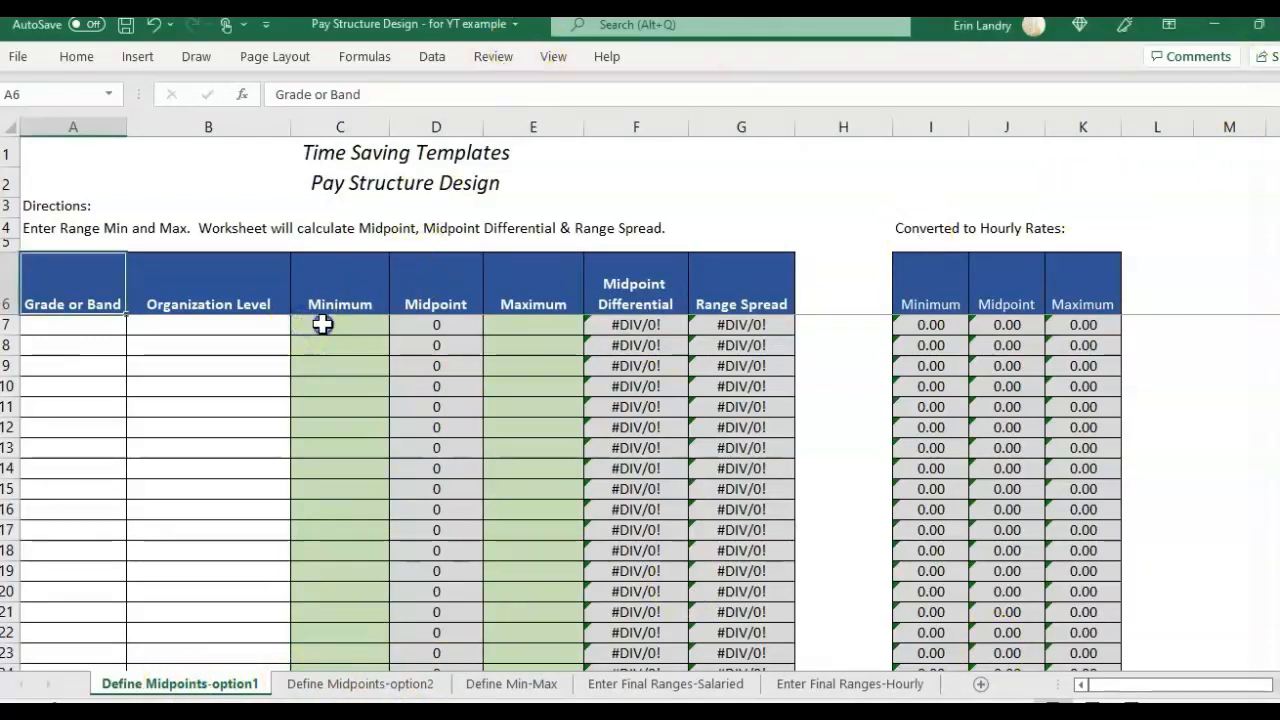
left_click(334, 289)
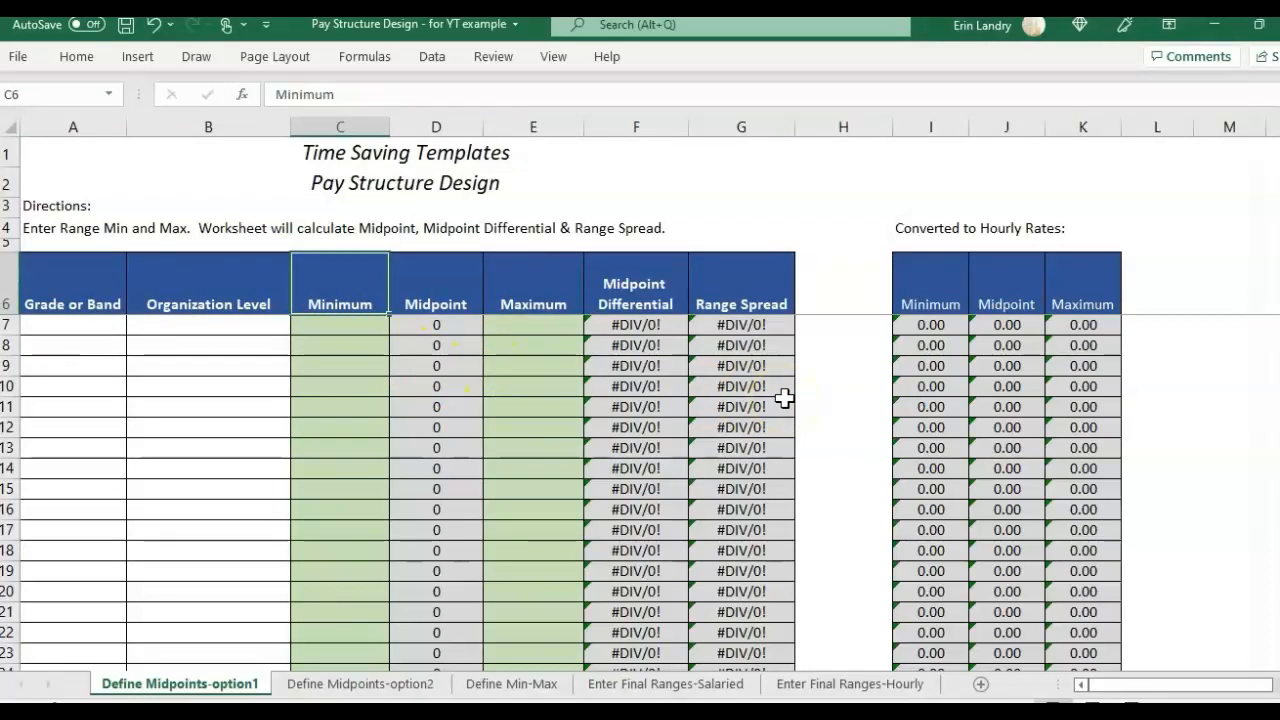
left_click(105, 278)
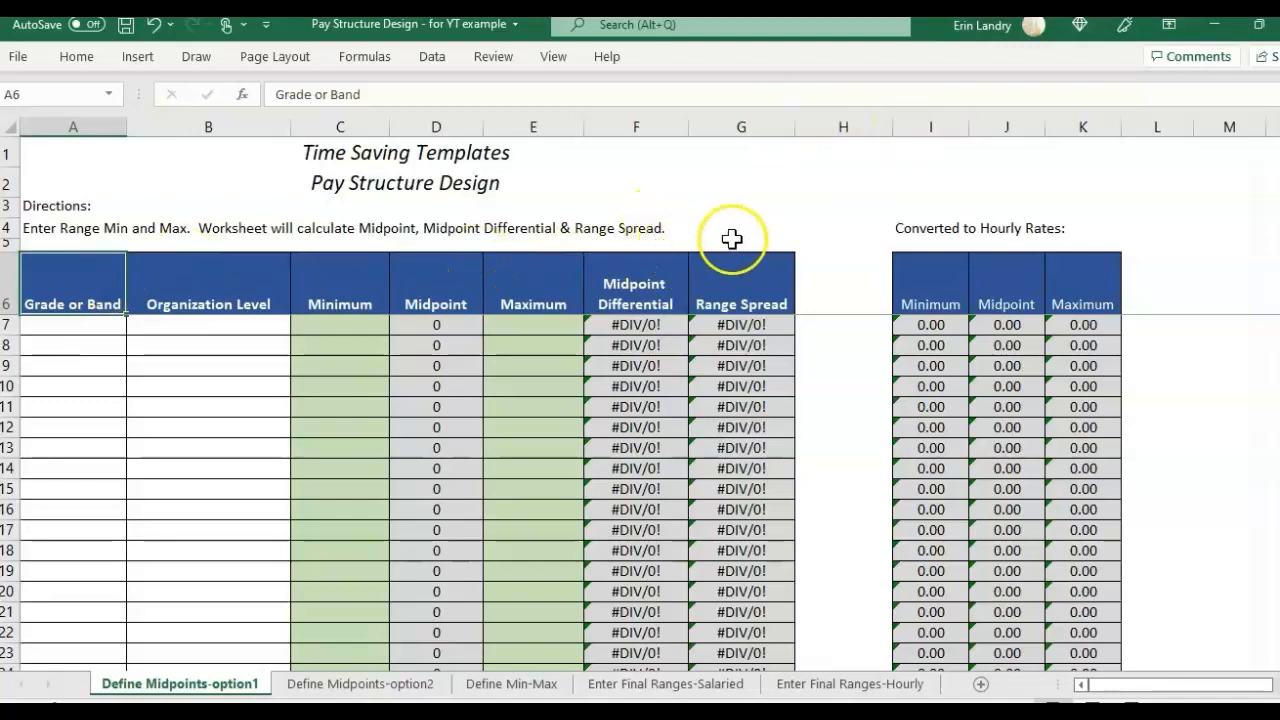
left_click(438, 243)
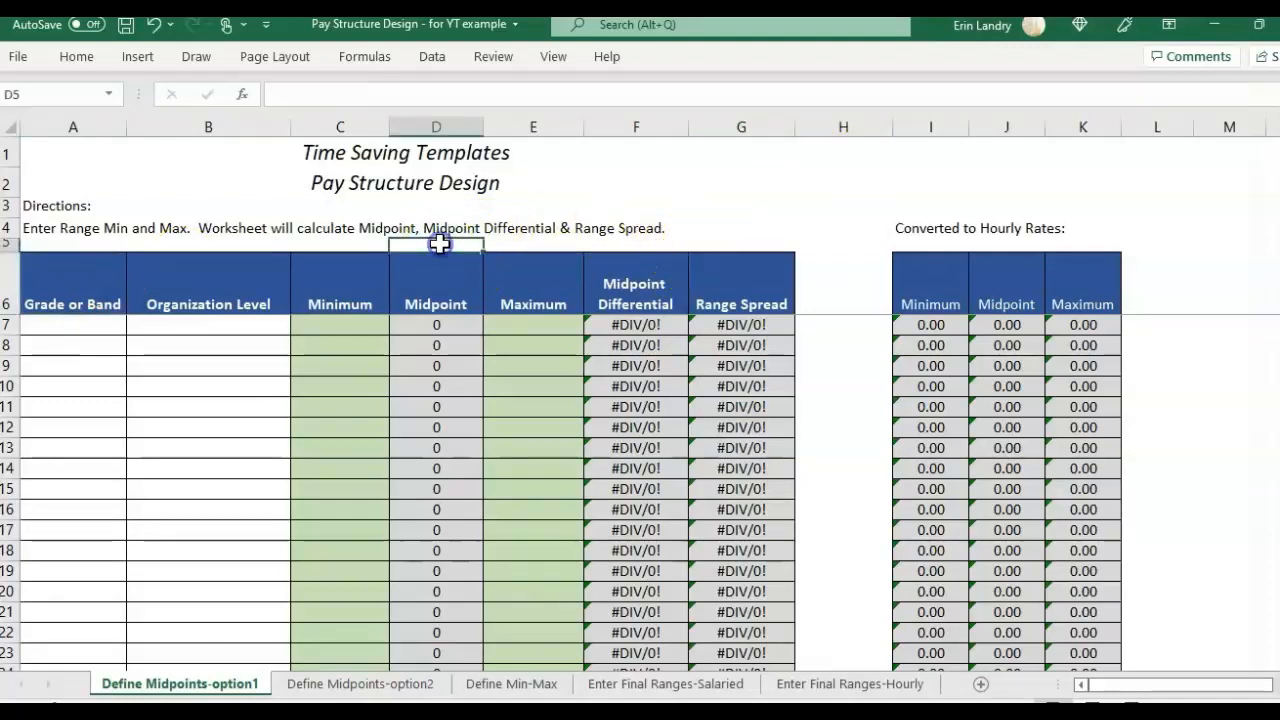
left_click(436, 298)
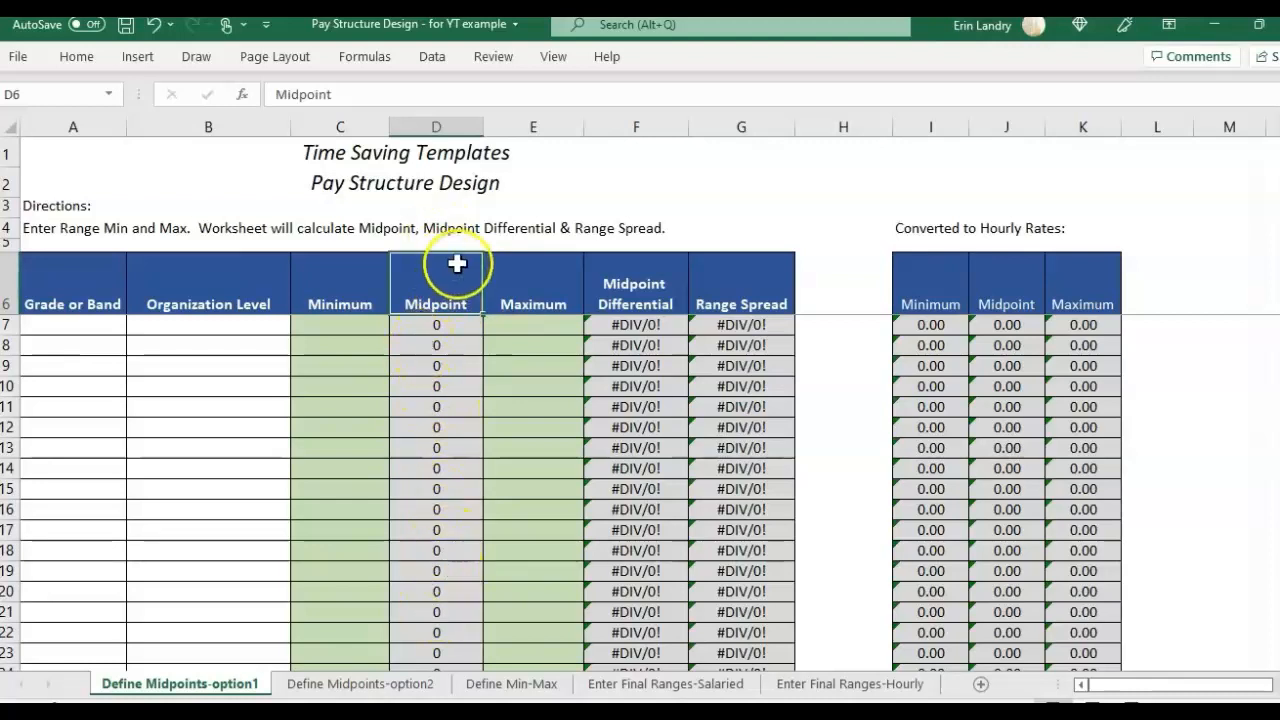
left_click(160, 324)
left_click(58, 300)
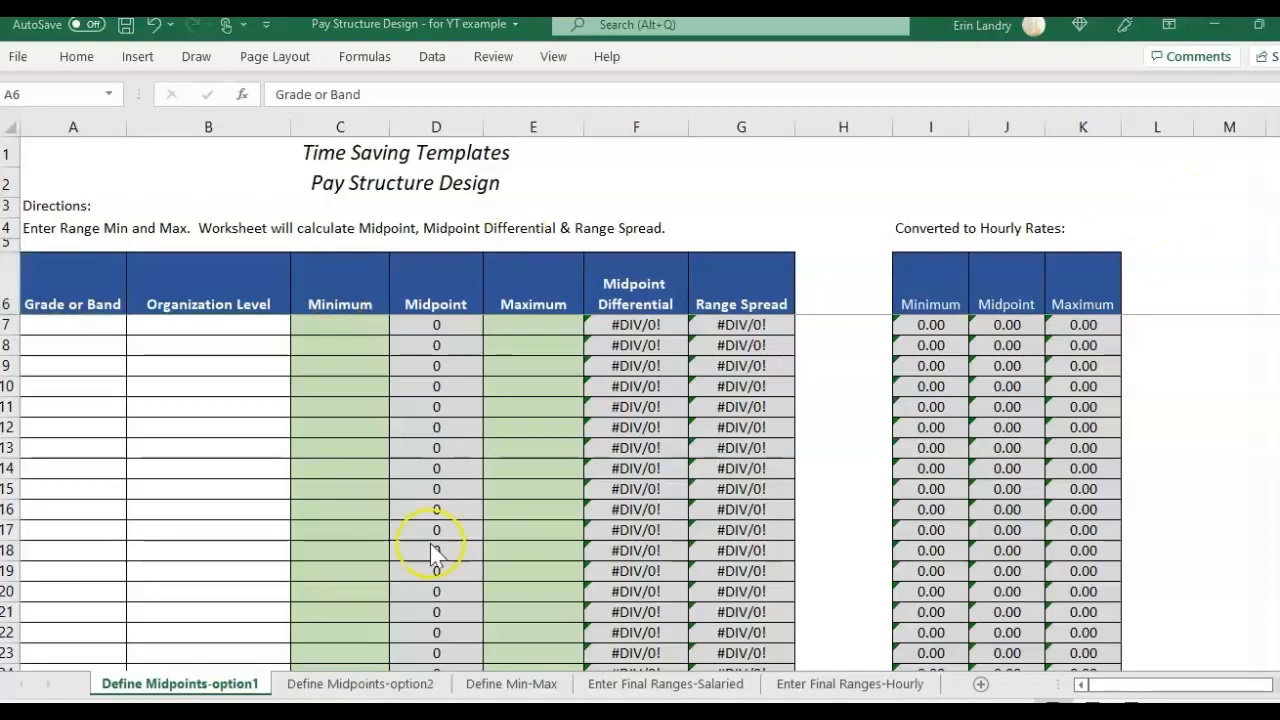
left_click(180, 347)
- Fill the Minimum column from C7 down with 43,119, 38,499, 34,375, 31,250, 28,409, 25,826 and 23,478
left_click(331, 294)
key("Return")
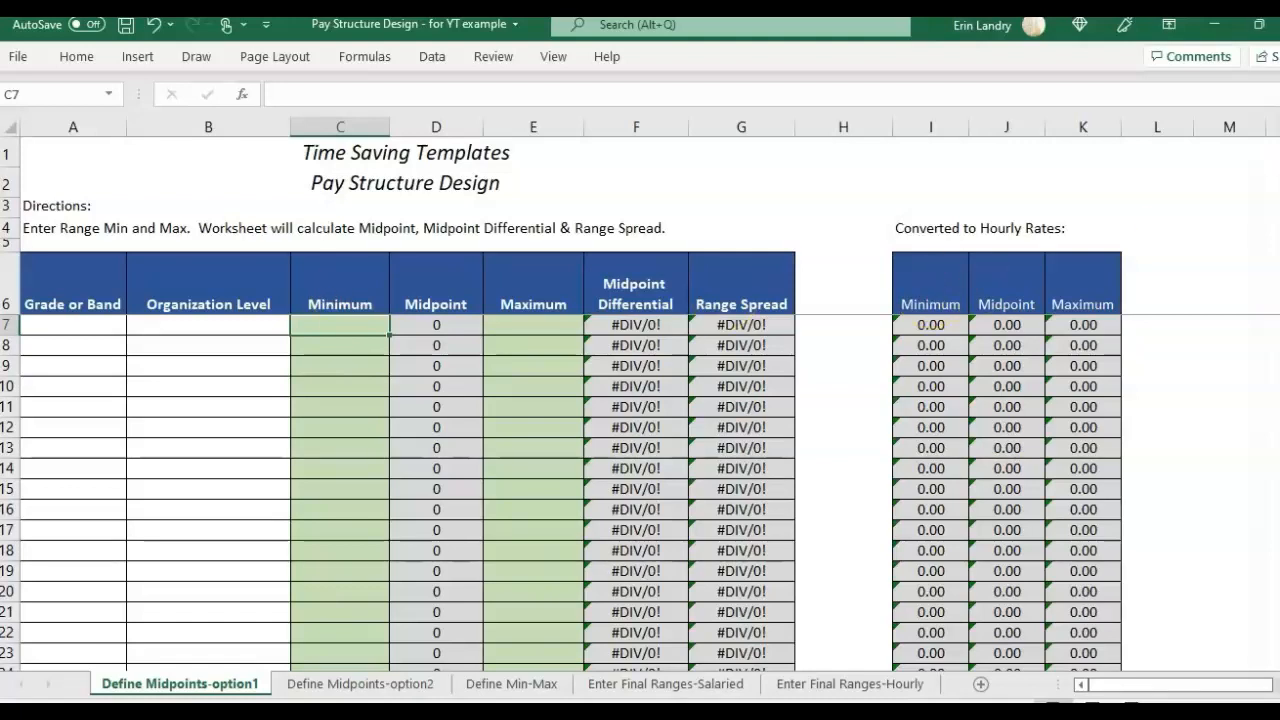
key("alt+Tab")
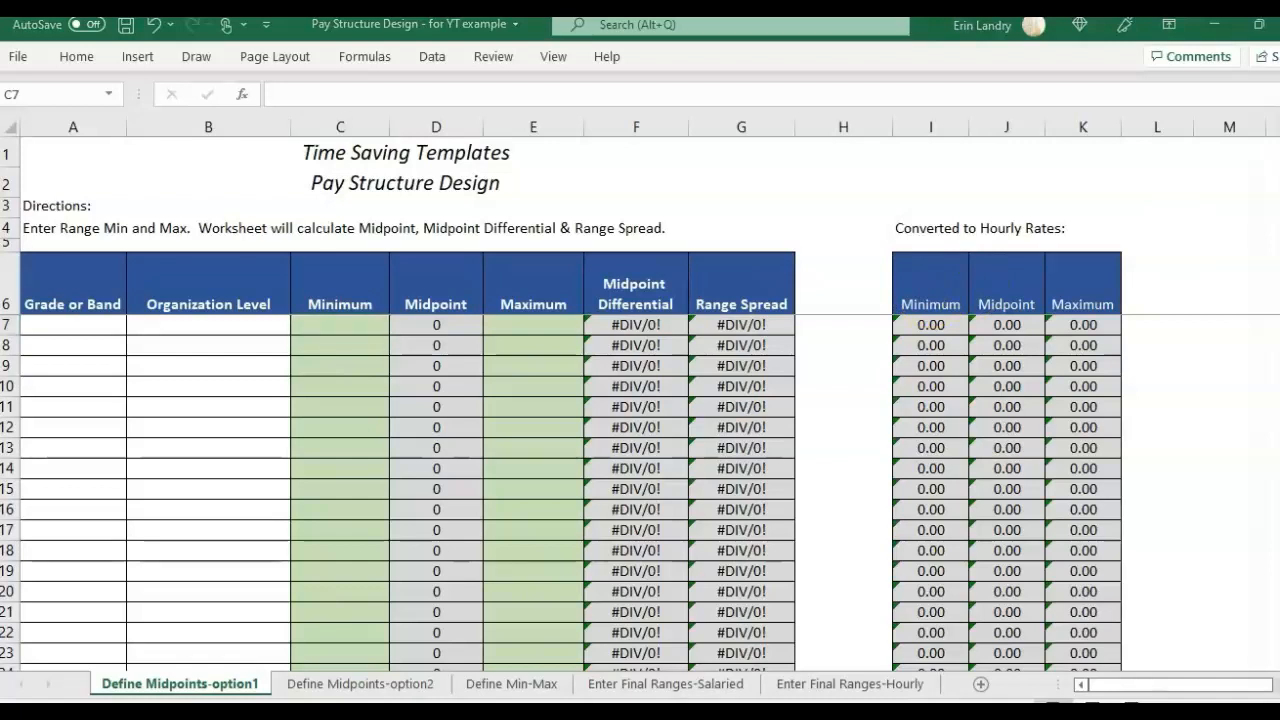
left_click(335, 291)
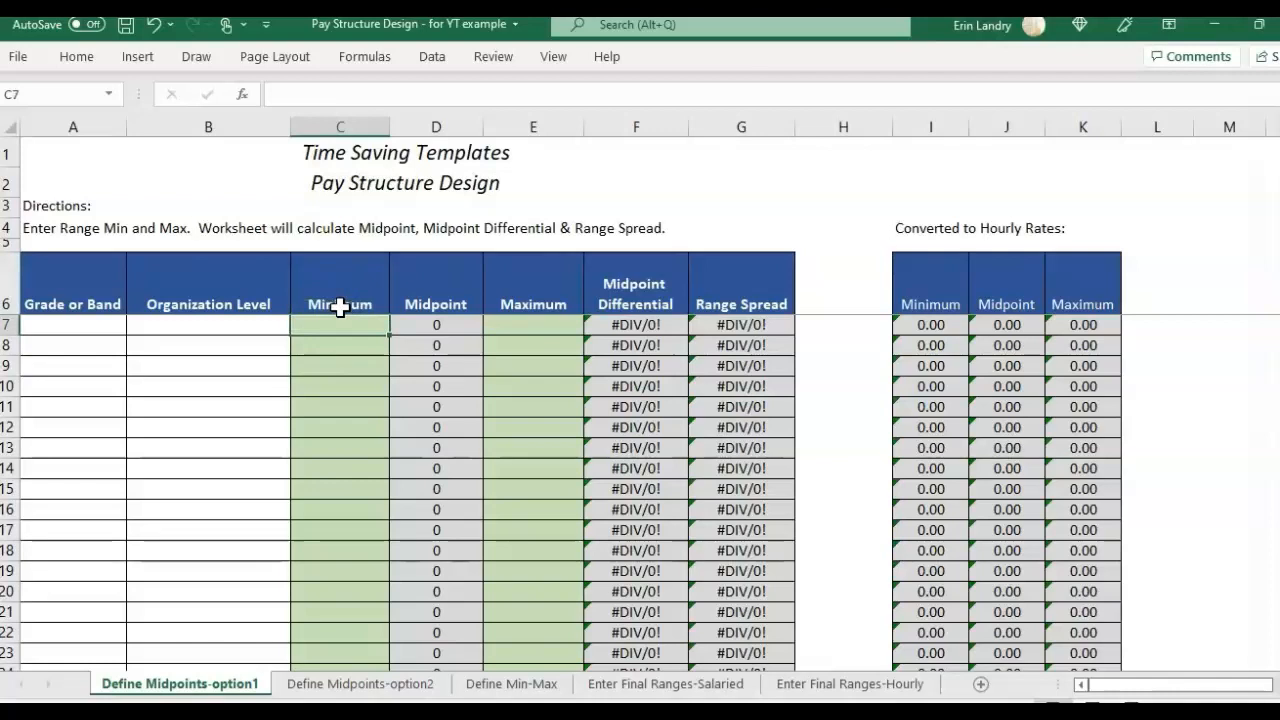
type("43,119 38,499 34,375 31,250 28,409 25,826 23,478")
left_click(341, 319)
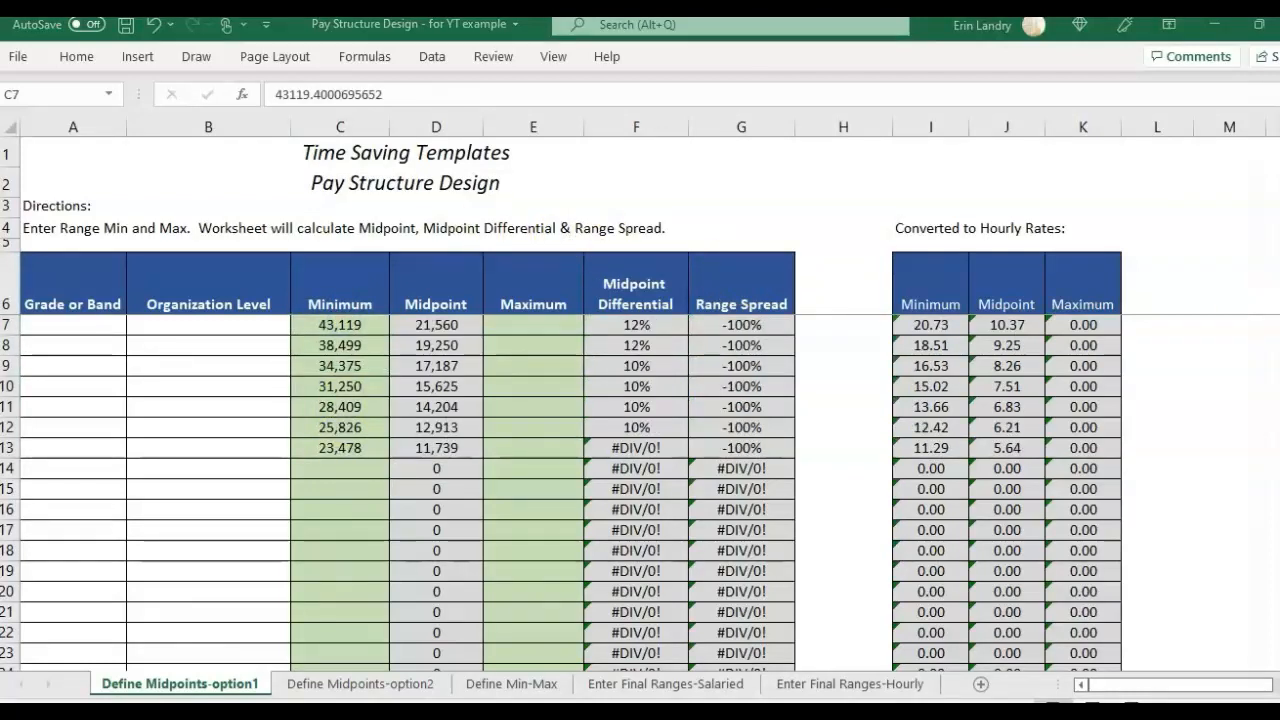
- Fill the Maximum column from E7 down with 56,055, 50,049, 44,687, 40,624, 36,931, 33,574 and 30,522
left_click(557, 286)
key("Down")
type("56,055 50,049 44,687 40,624 36,931 33,574 30,522")
left_click(547, 278)
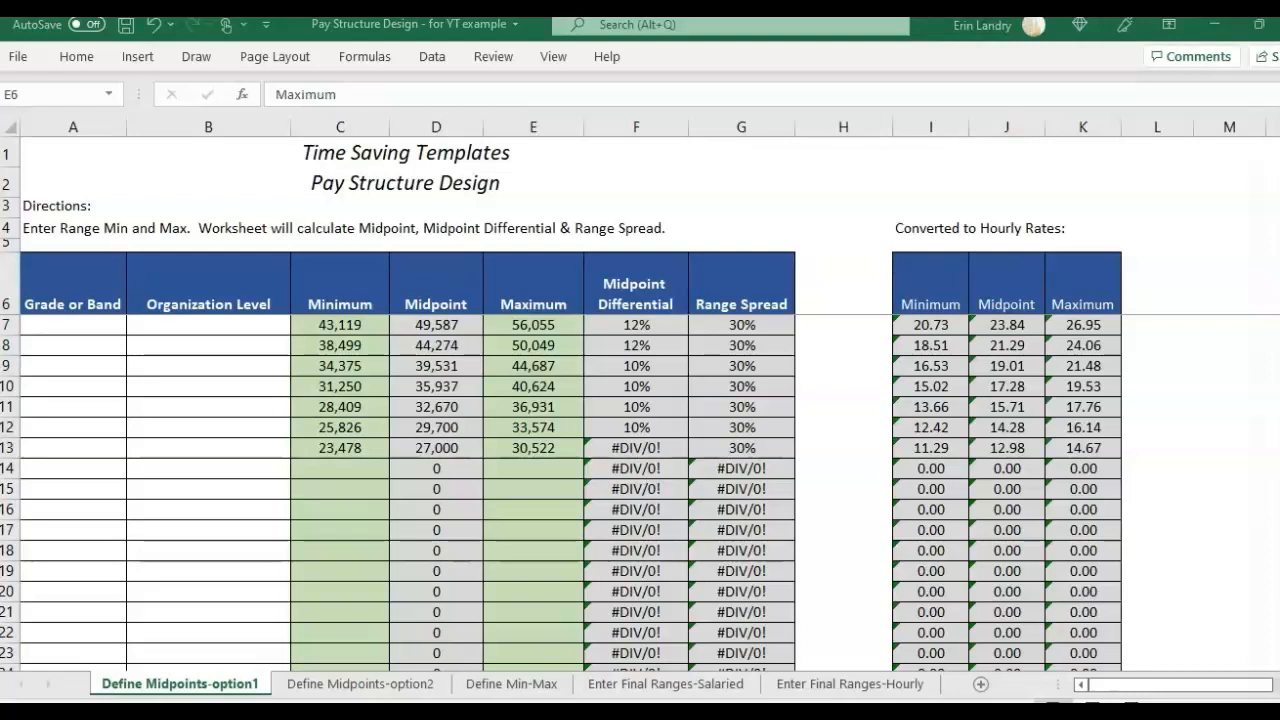
- Fill the Grade or Band column with the grades J, K, L, M, N, O and P in rows 7 to 13
left_click(73, 320)
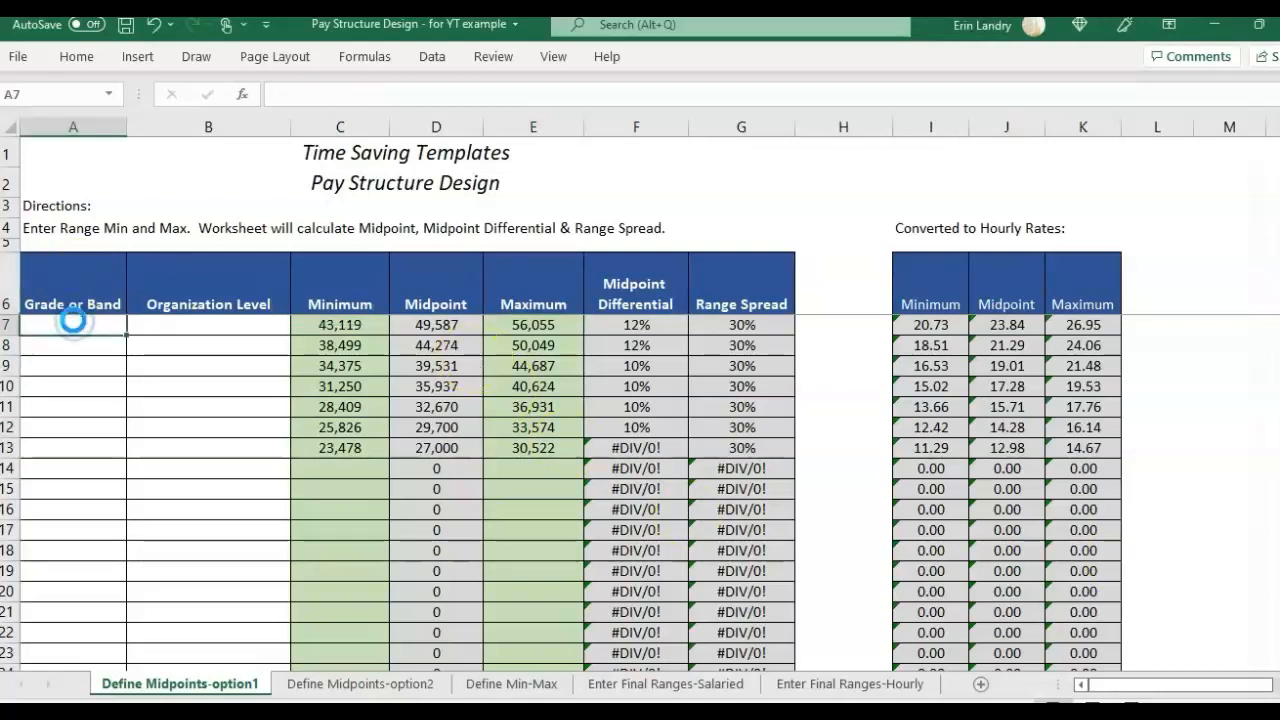
type("J K L M N O P")
left_click(71, 305)
left_click(345, 305)
left_click(67, 288)
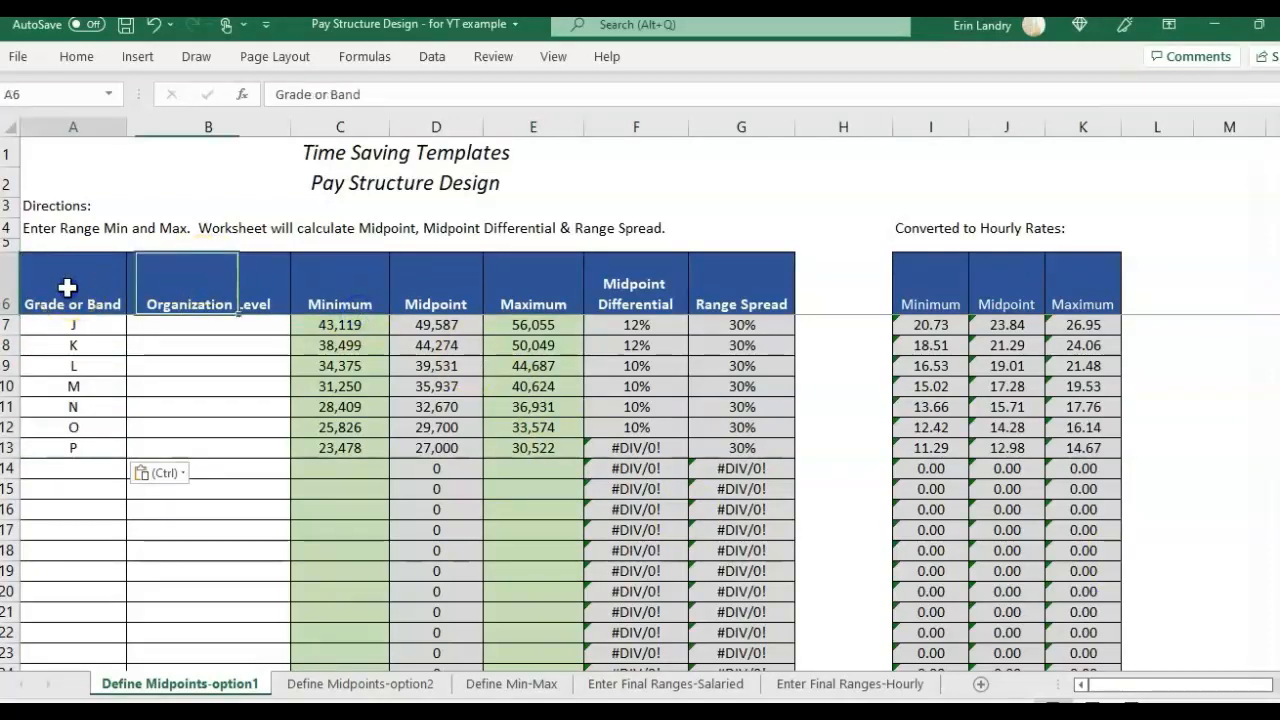
left_click(146, 393)
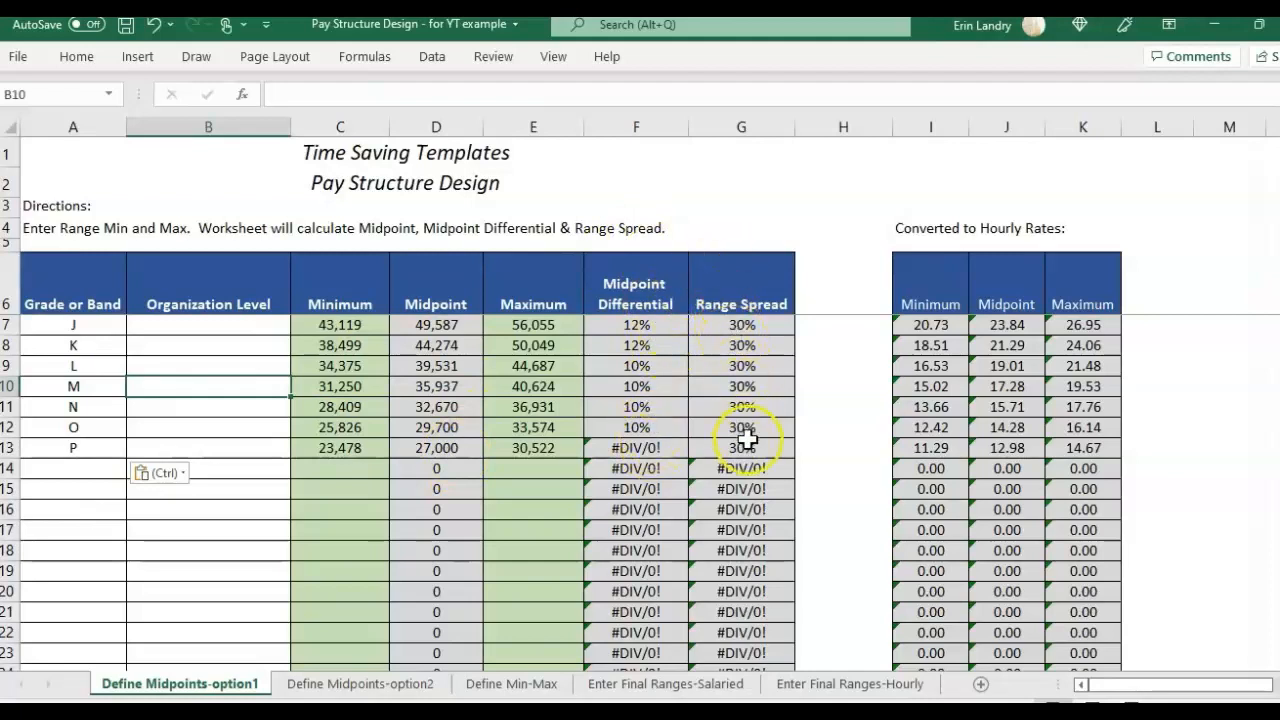
- Copy the minimum, midpoint and maximum figures in C7:E13 and paste them as values at B5 on the Enter Final Ranges-Salaried sheet
left_click(841, 289)
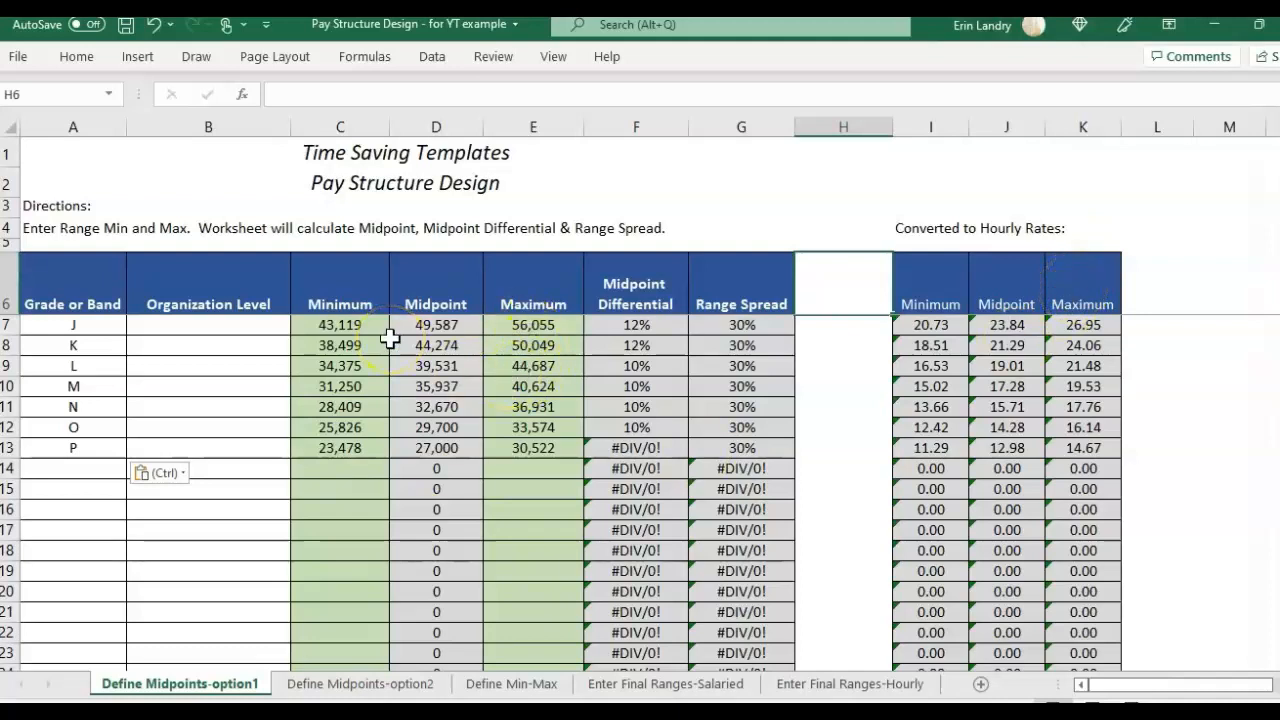
left_click_drag(366, 322, 540, 446)
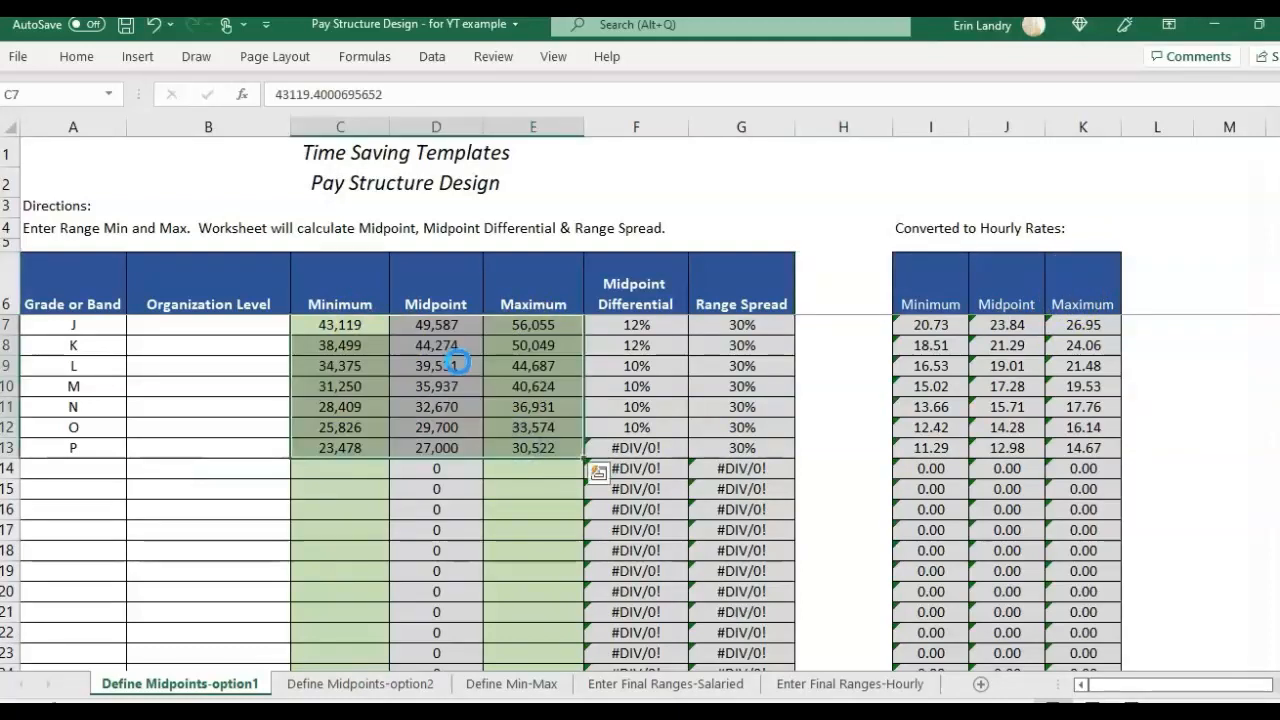
key("ctrl+c")
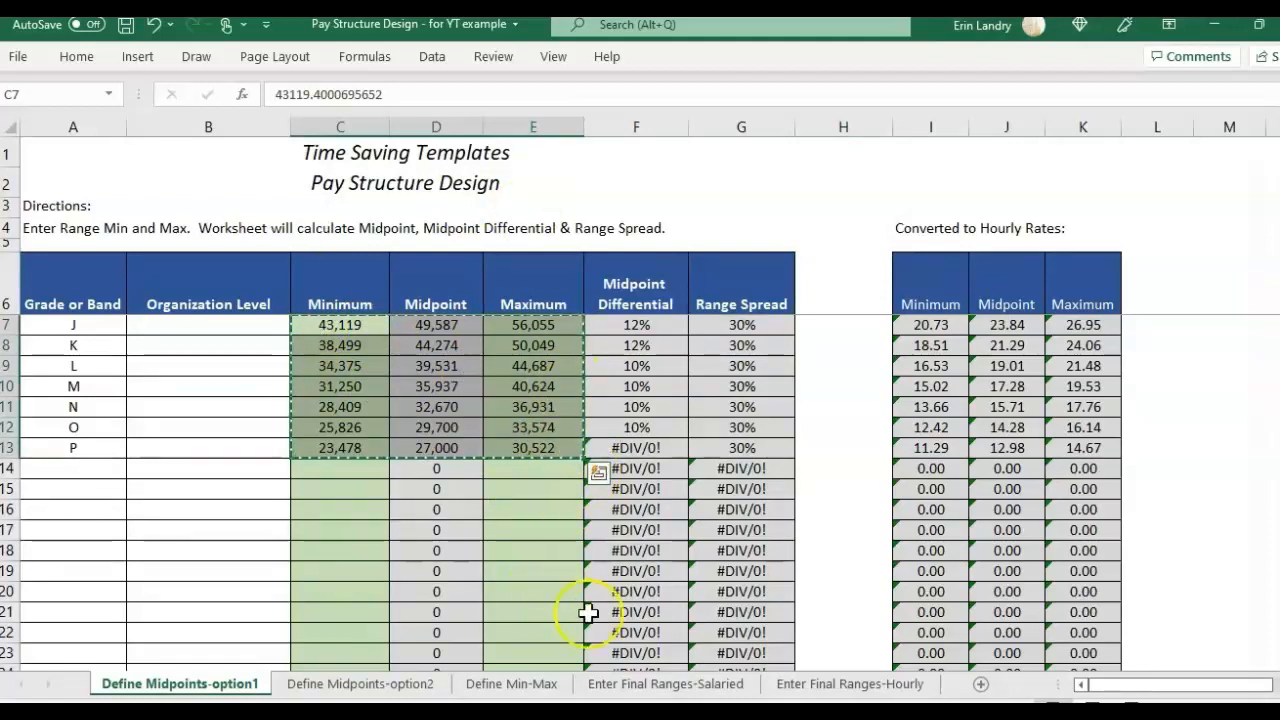
left_click(712, 688)
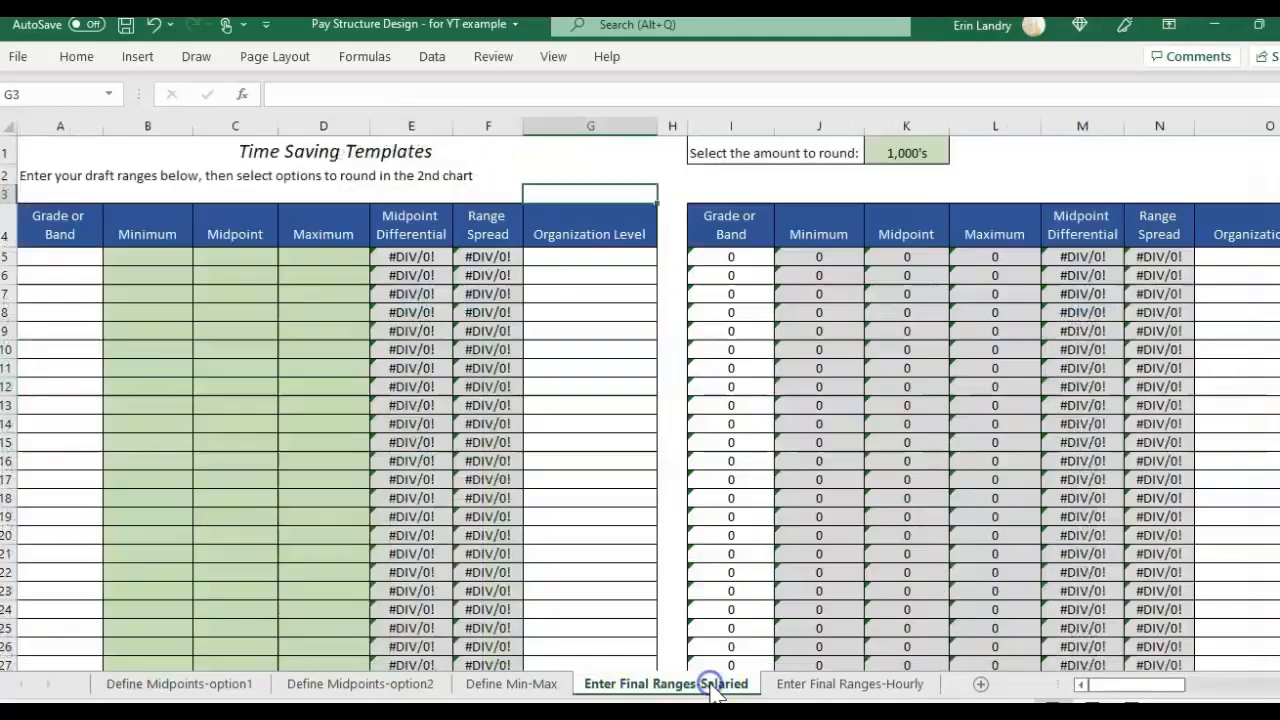
left_click(150, 242)
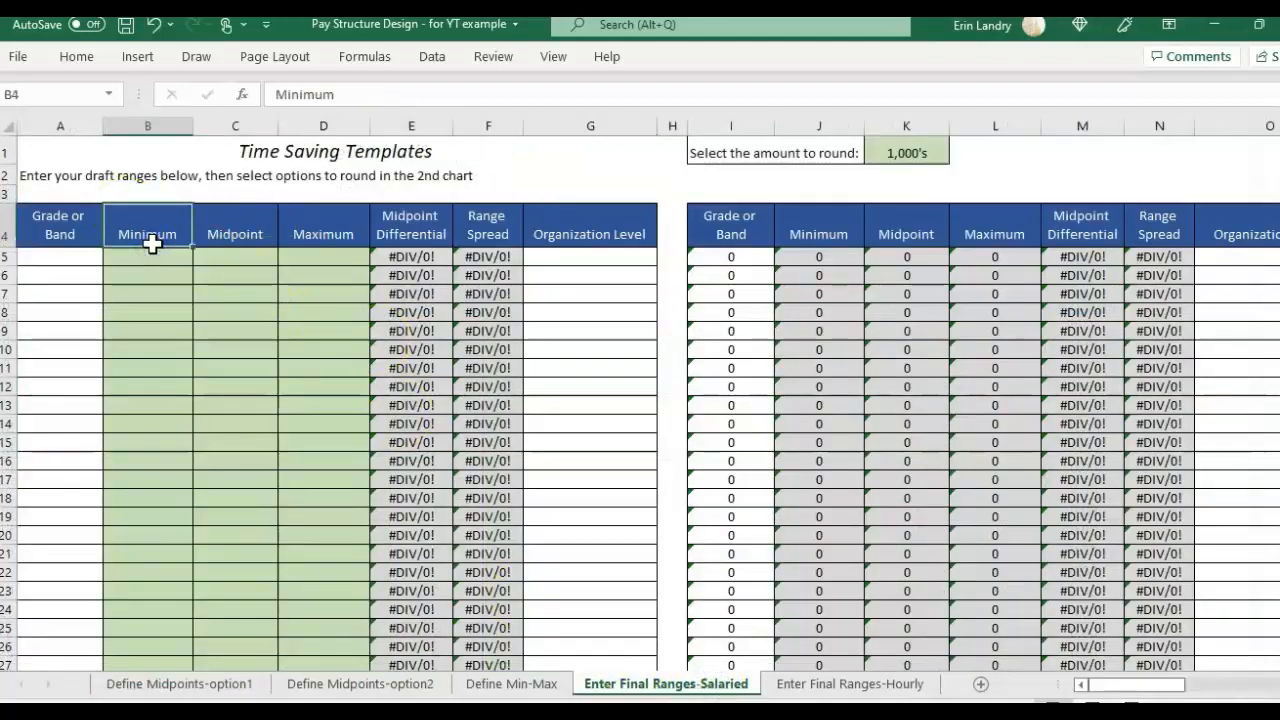
key("Down")
right_click(155, 255)
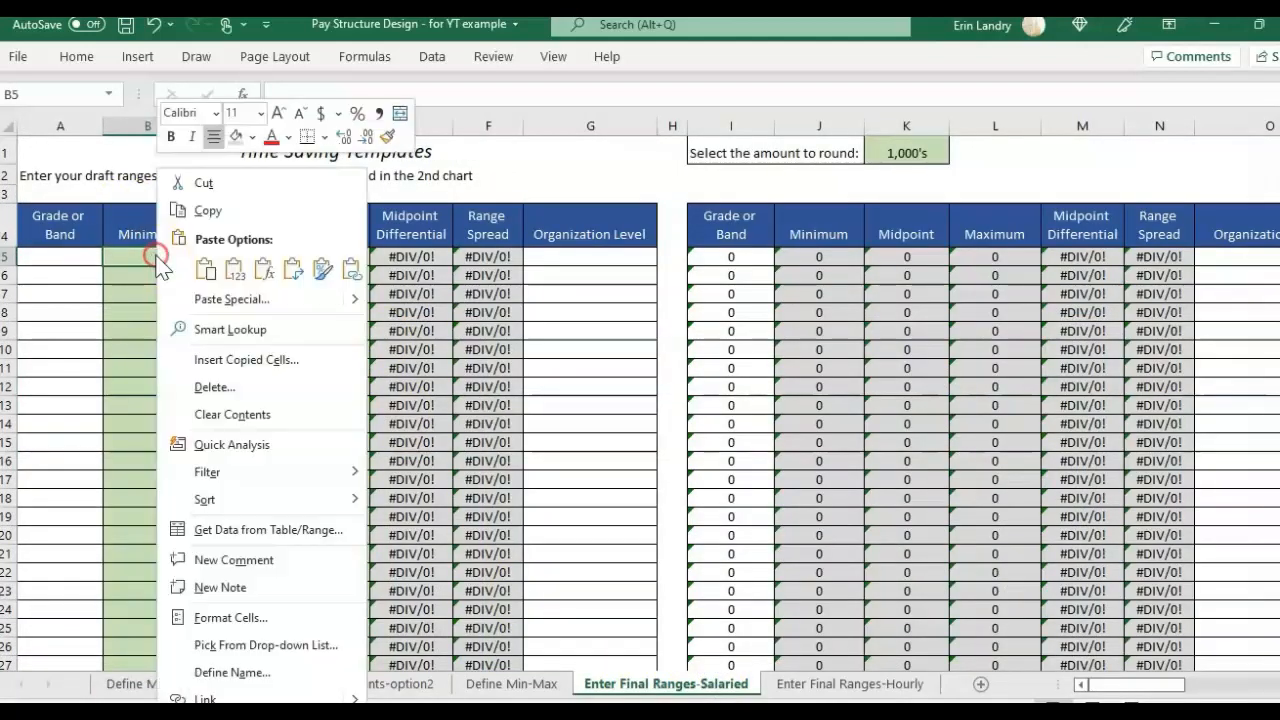
left_click(236, 294)
left_click(30, 118)
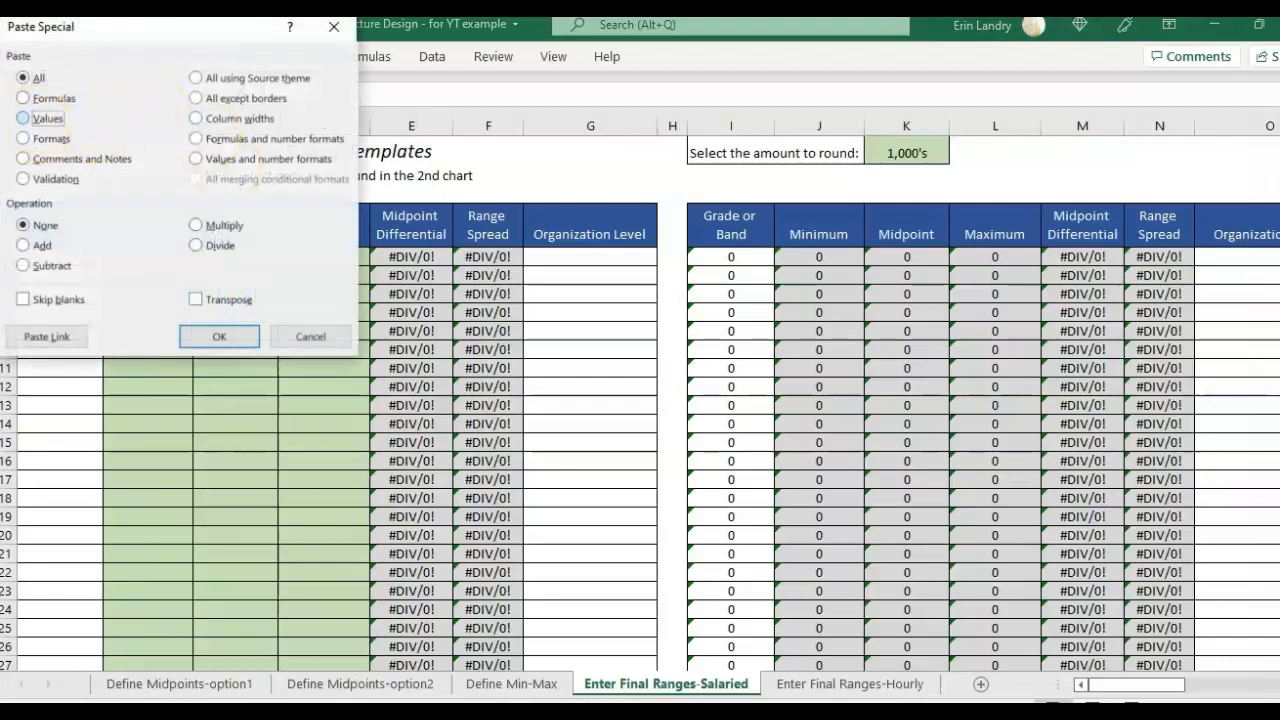
left_click(221, 338)
left_click(237, 256)
left_click(241, 332)
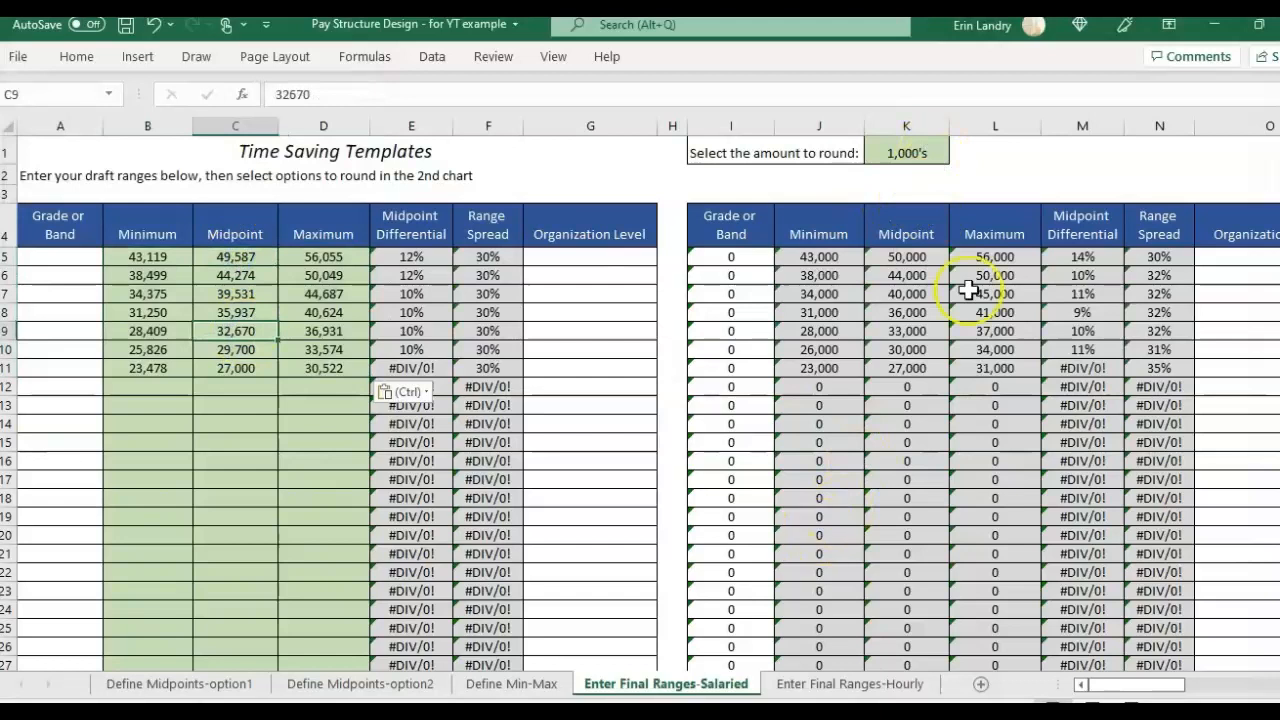
- Set the rounding amount in K1 for the second chart to 100's
left_click(940, 148)
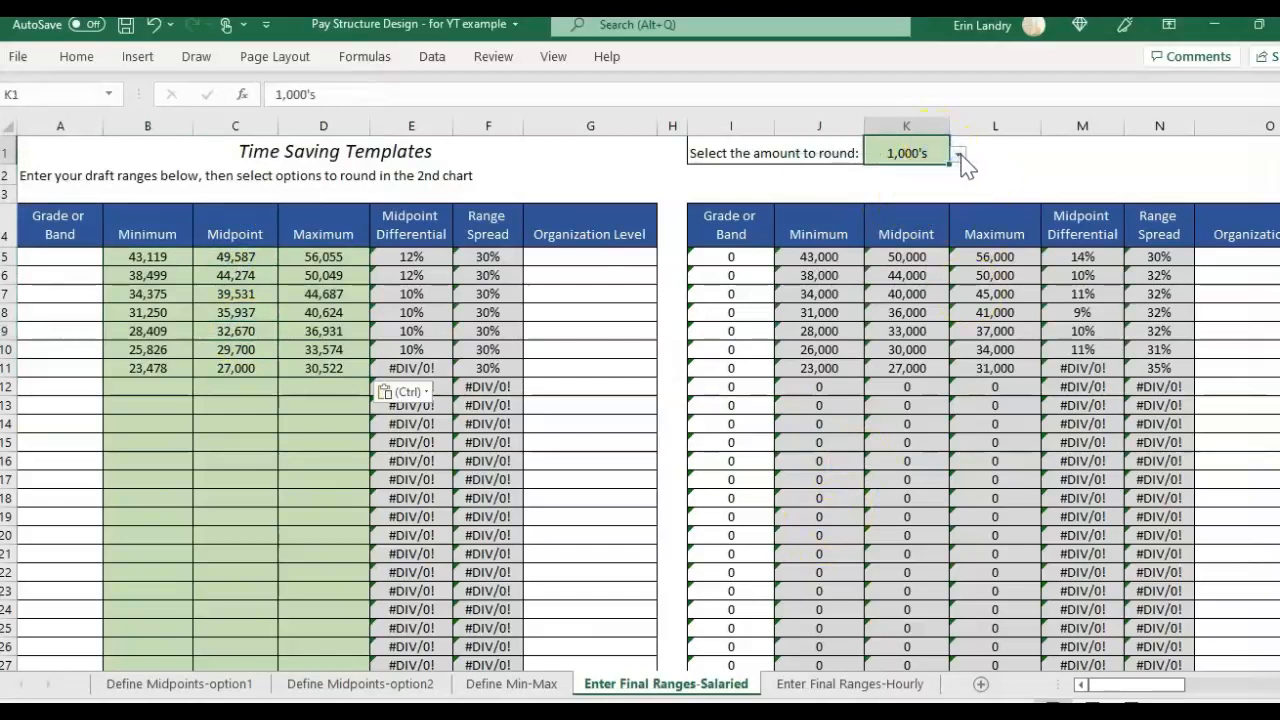
left_click(957, 153)
left_click(959, 175)
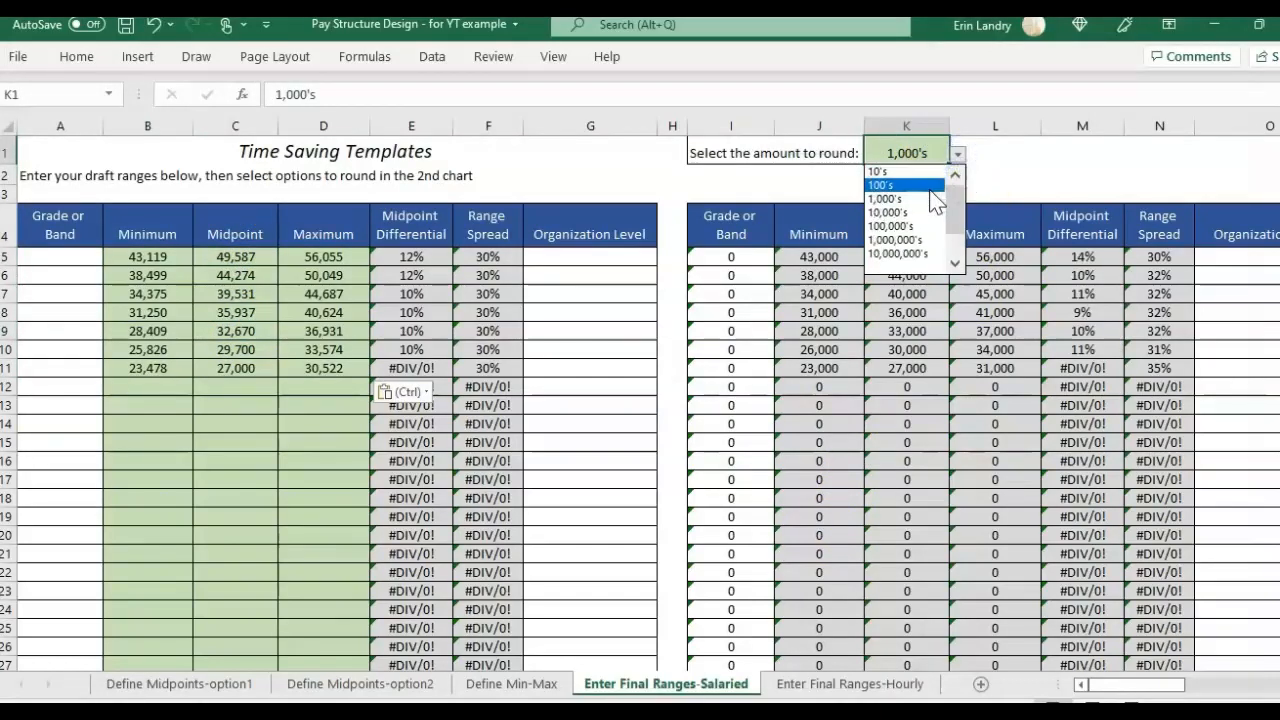
left_click(930, 187)
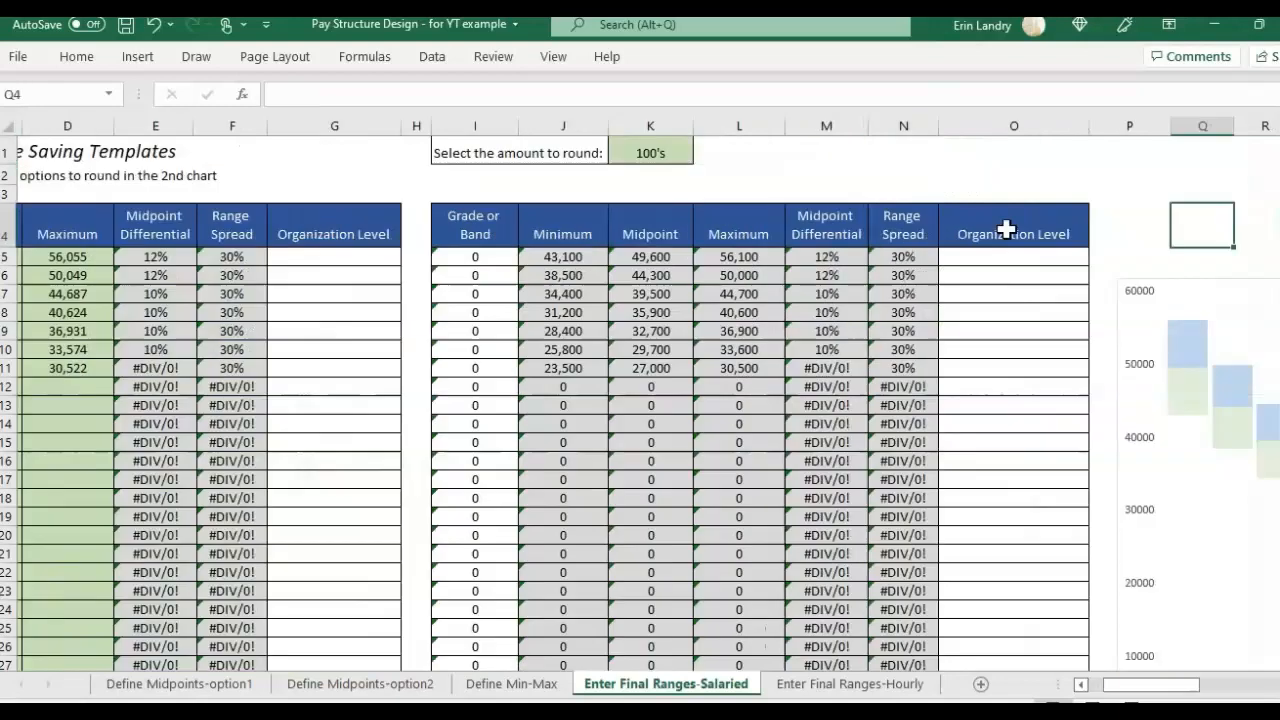
- Examine the Ranges Progression Graph beside the rounded chart on the salaried sheet
key("Right")
key("Right")
key("Right")
key("Right")
key("Right")
key("Right")
key("Right")
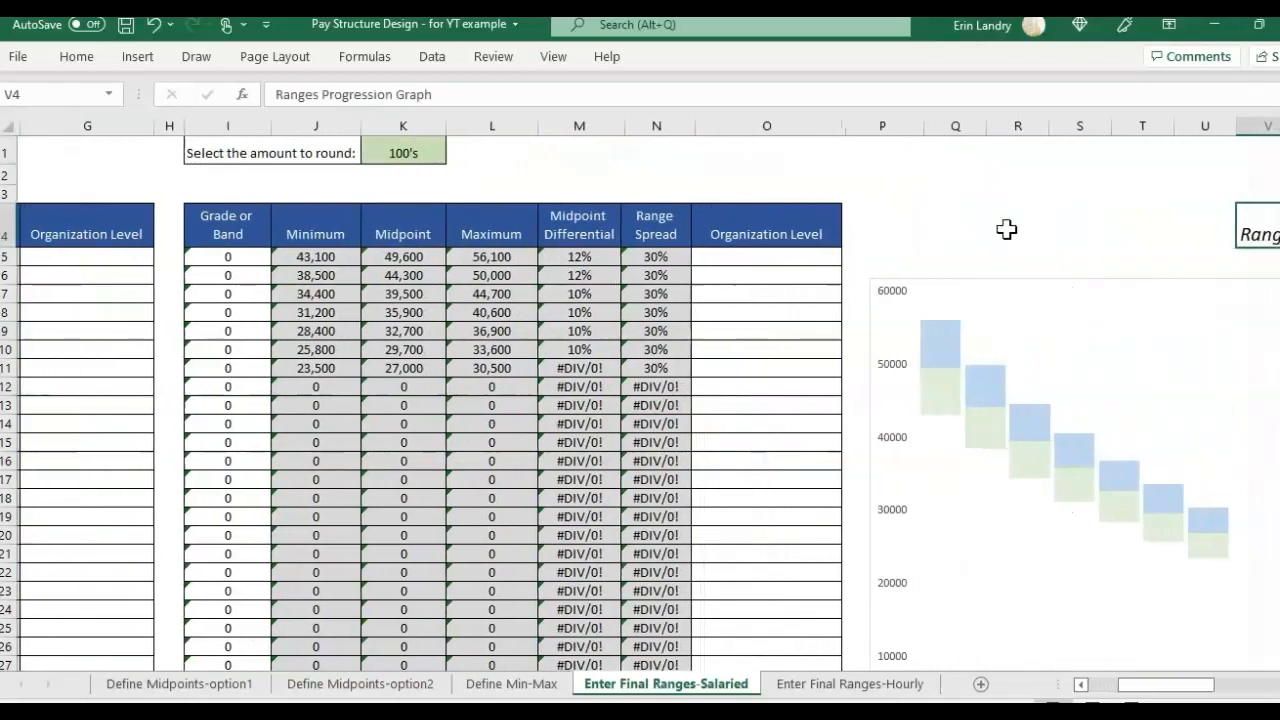
key("Right")
key("Left")
key("Left")
key("Left")
key("Left")
key("Left")
key("Left")
key("Left")
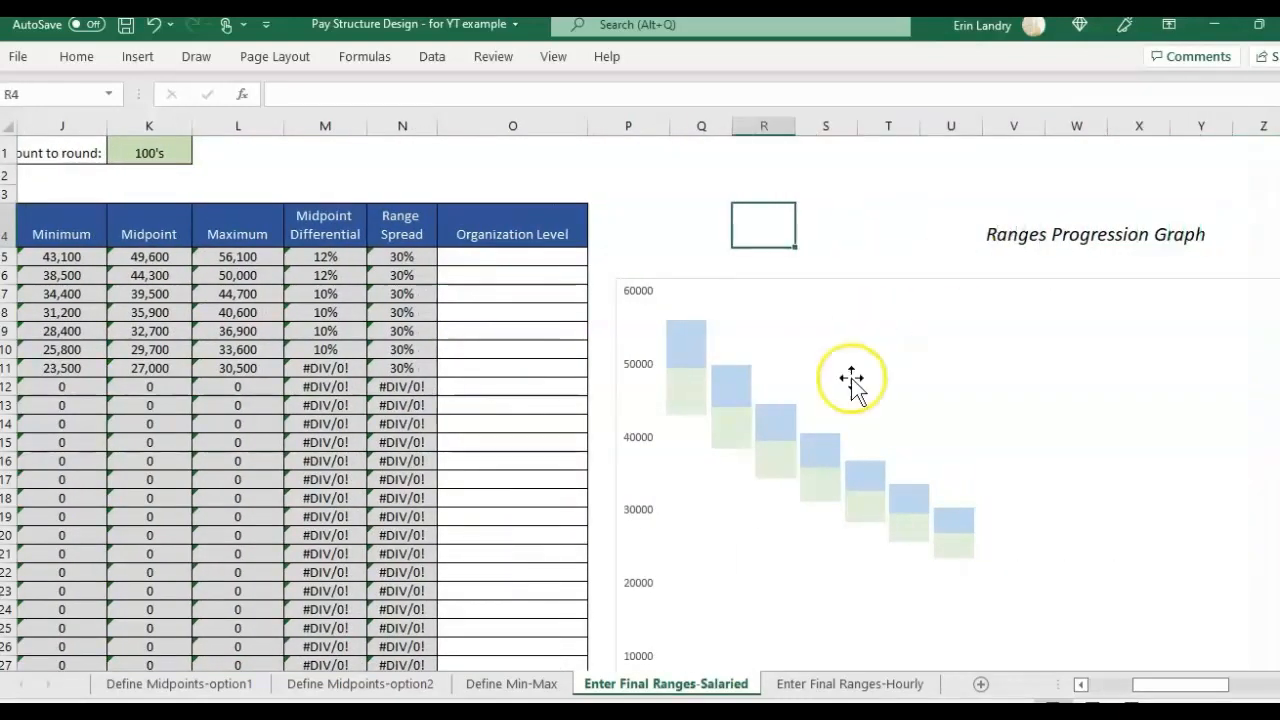
key("Home")
- Copy the hourly rates in I7:K13 on Define Midpoints-option1 and paste them as values at B5 on the Enter Final Ranges-Hourly sheet
left_click(179, 684)
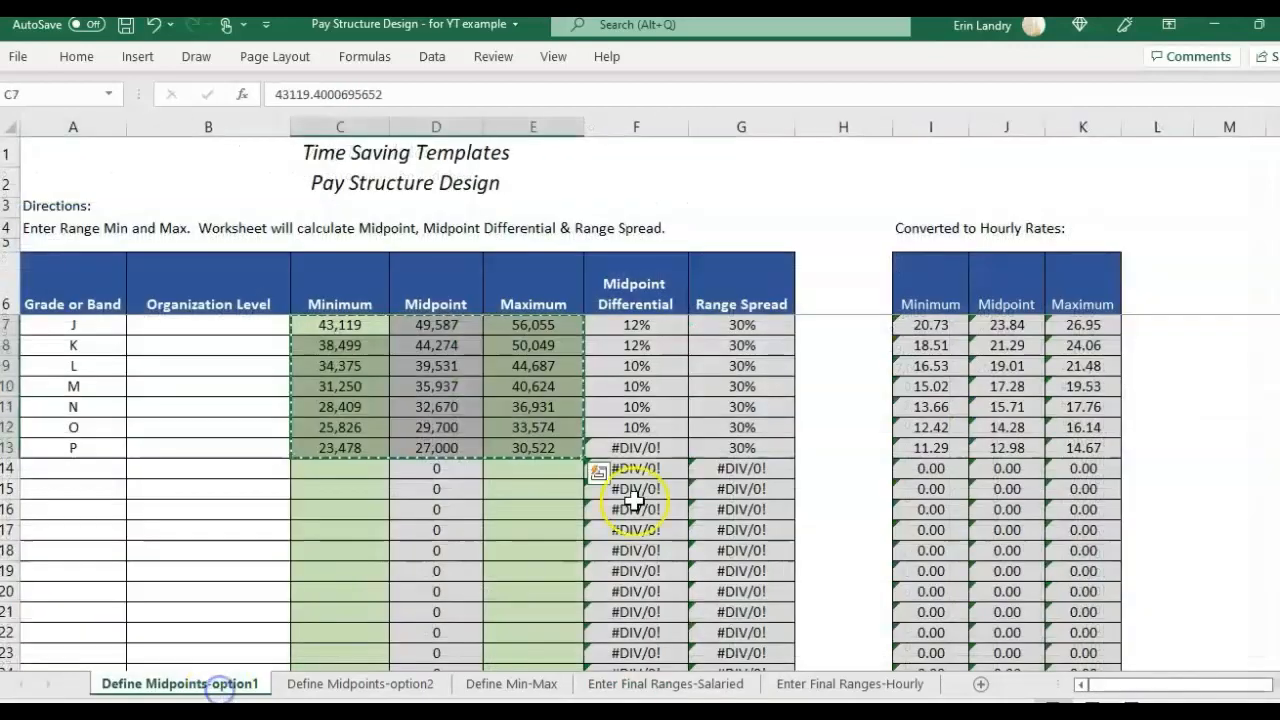
left_click_drag(930, 324, 1089, 445)
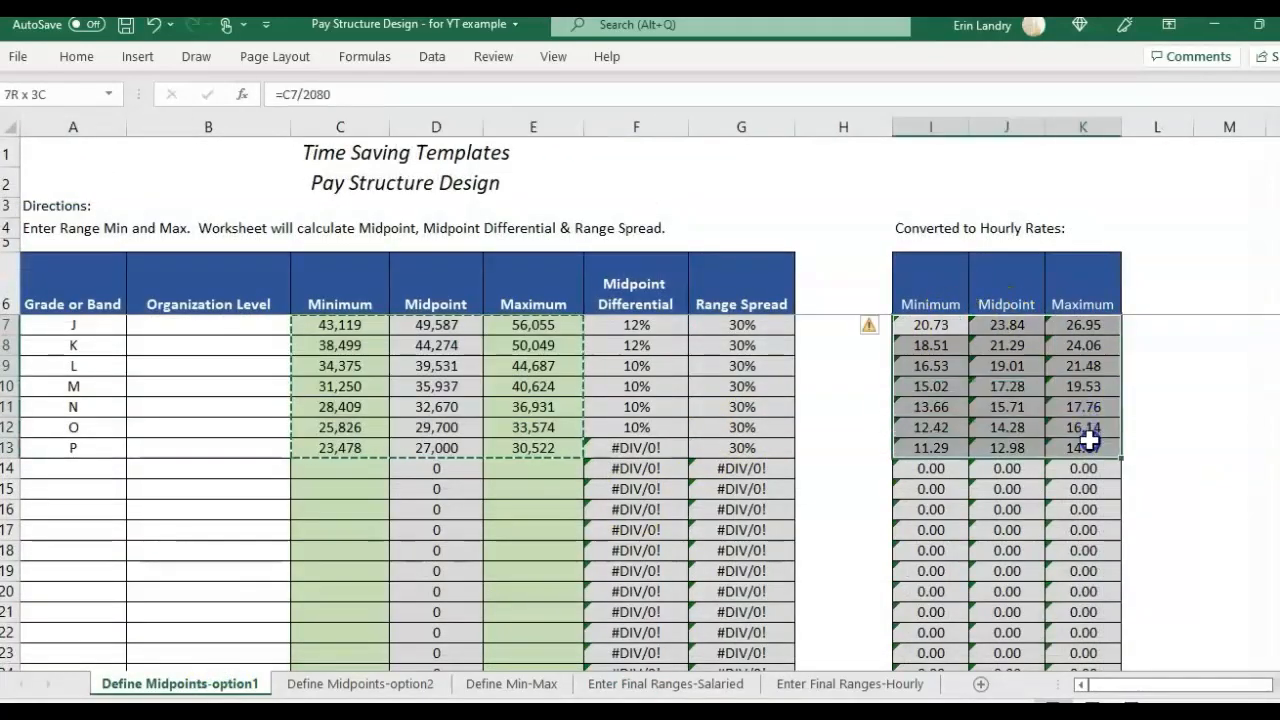
key("ctrl+c")
left_click(843, 684)
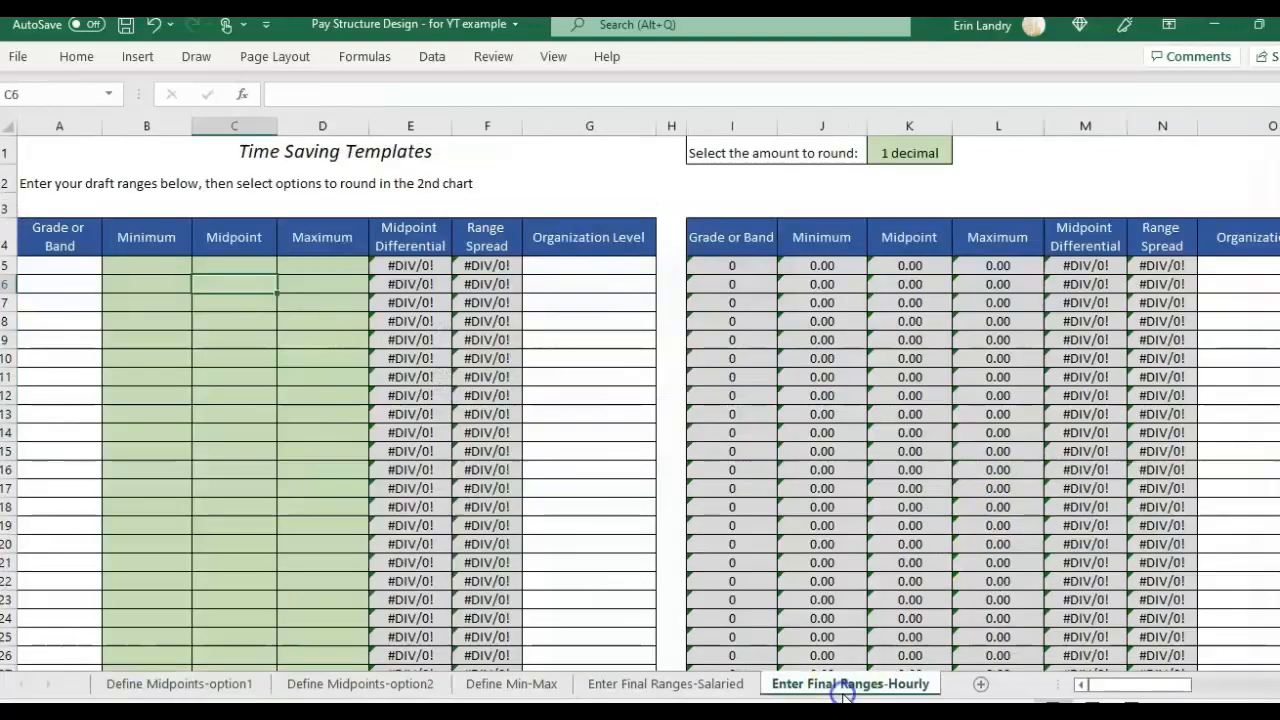
left_click(156, 250)
left_click(156, 260)
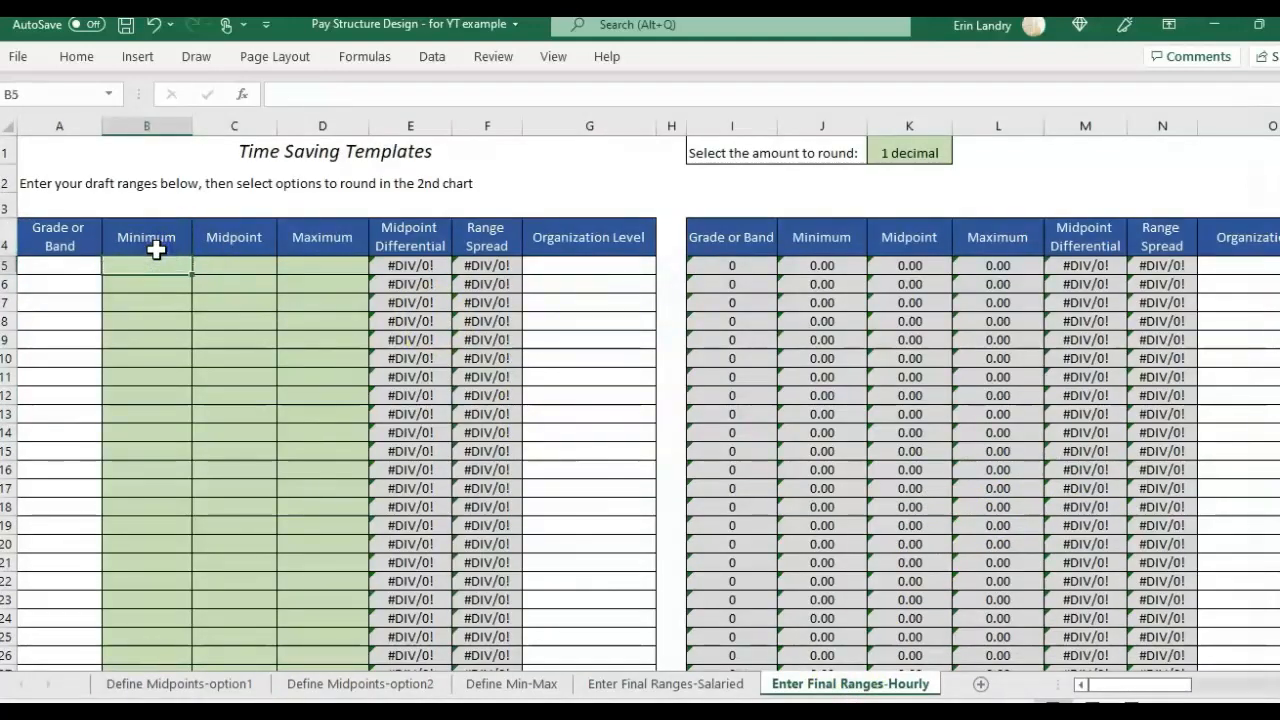
key("ctrl+alt+v")
left_click(49, 120)
left_click(203, 340)
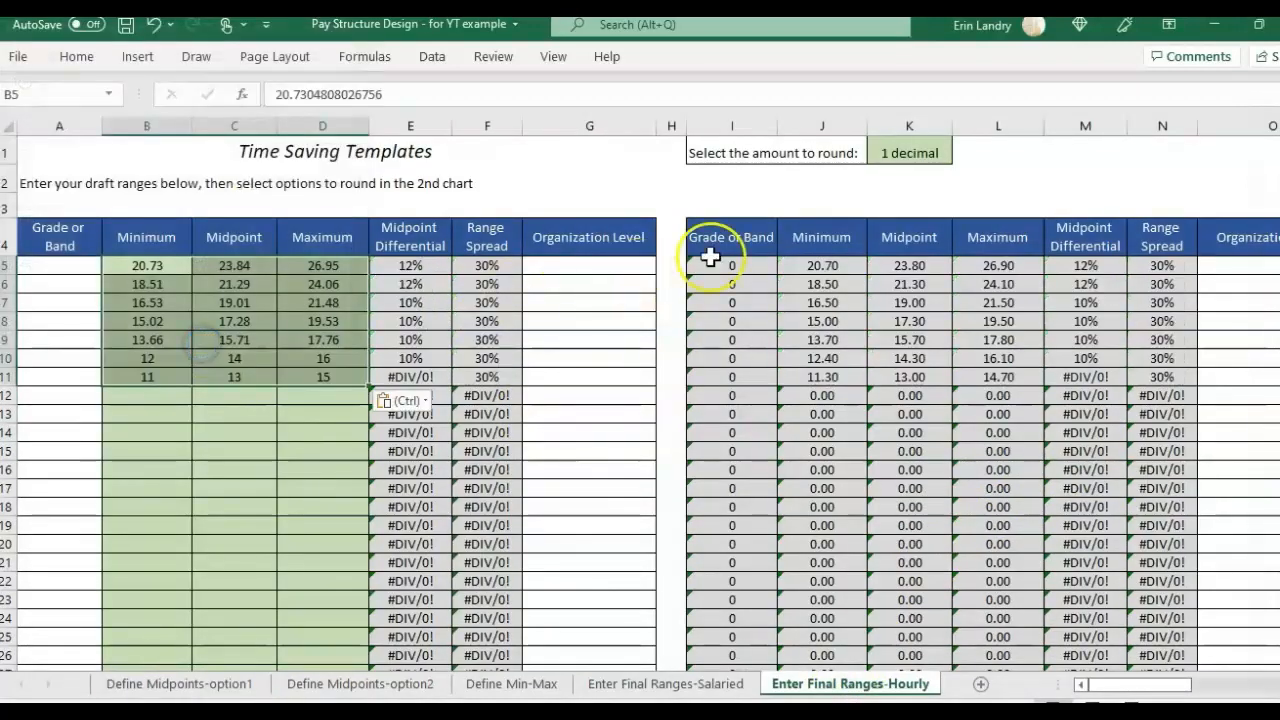
- Check which rounding amounts can be selected in K1 on the hourly sheet
left_click(925, 153)
left_click(960, 155)
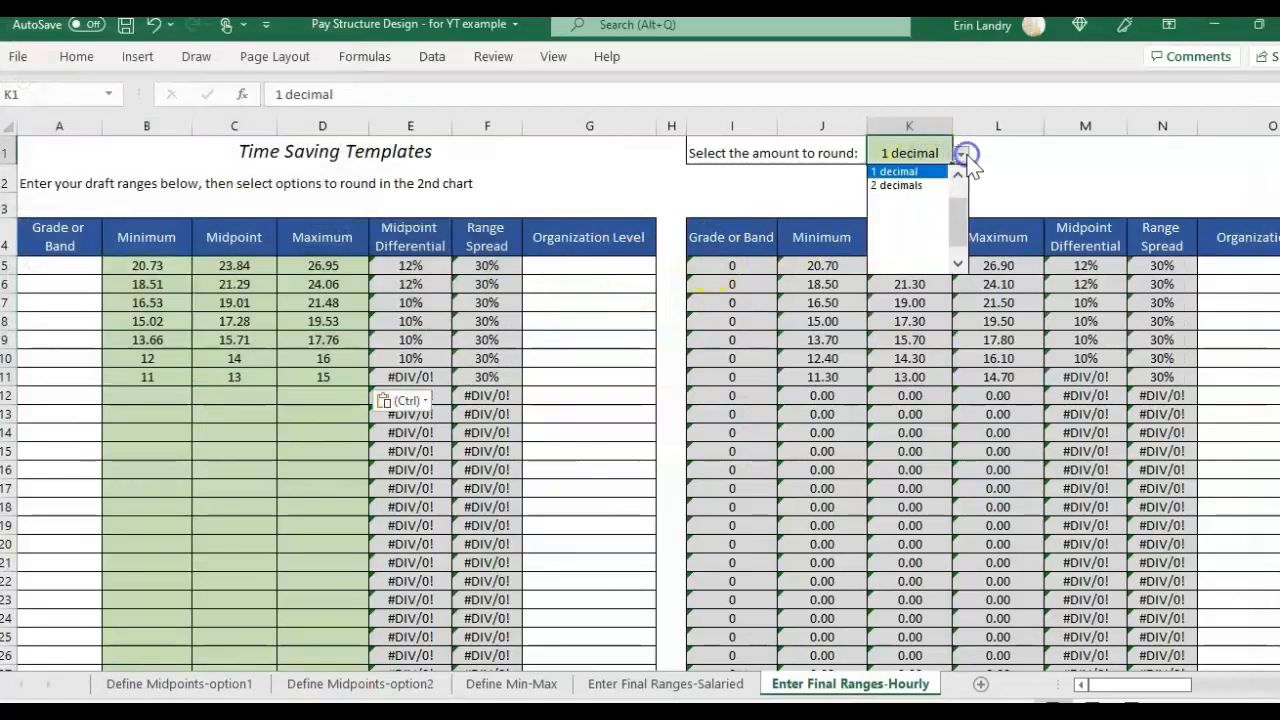
left_click(958, 174)
key("Escape")
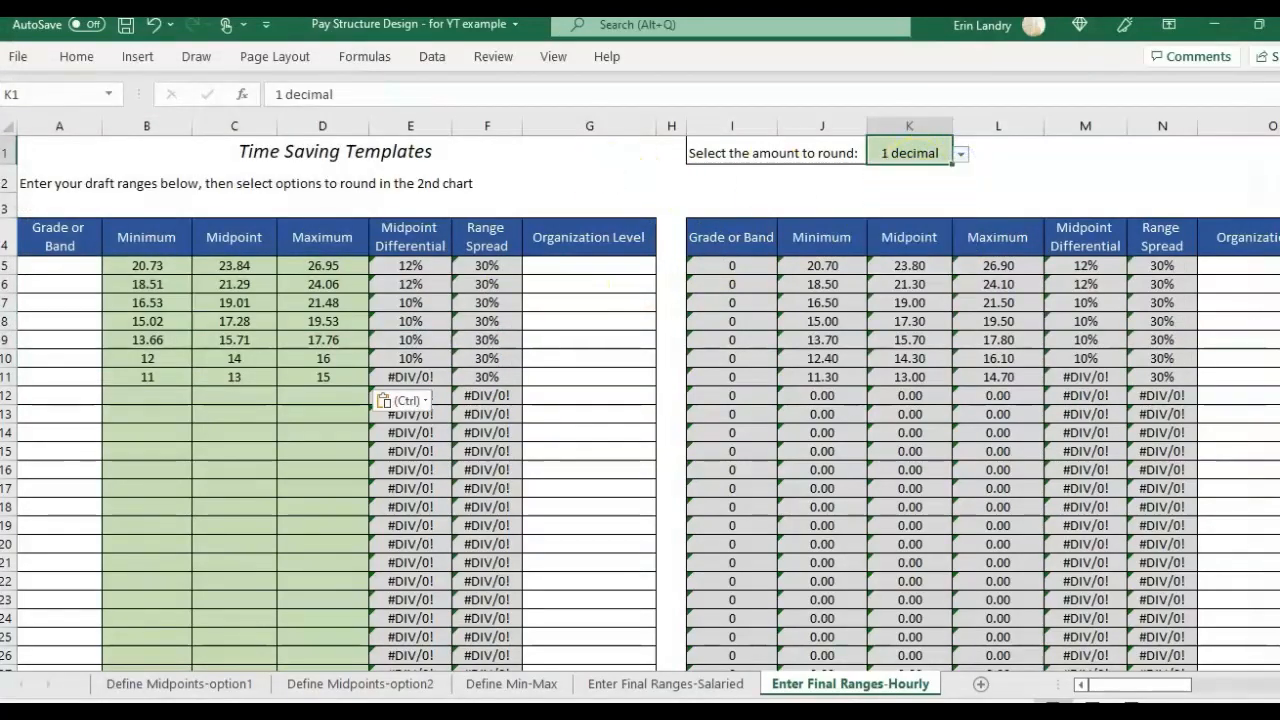
- Open the Define Midpoints-option1 sheet and look over the grade and range entries in rows 7 to 13
left_click(172, 684)
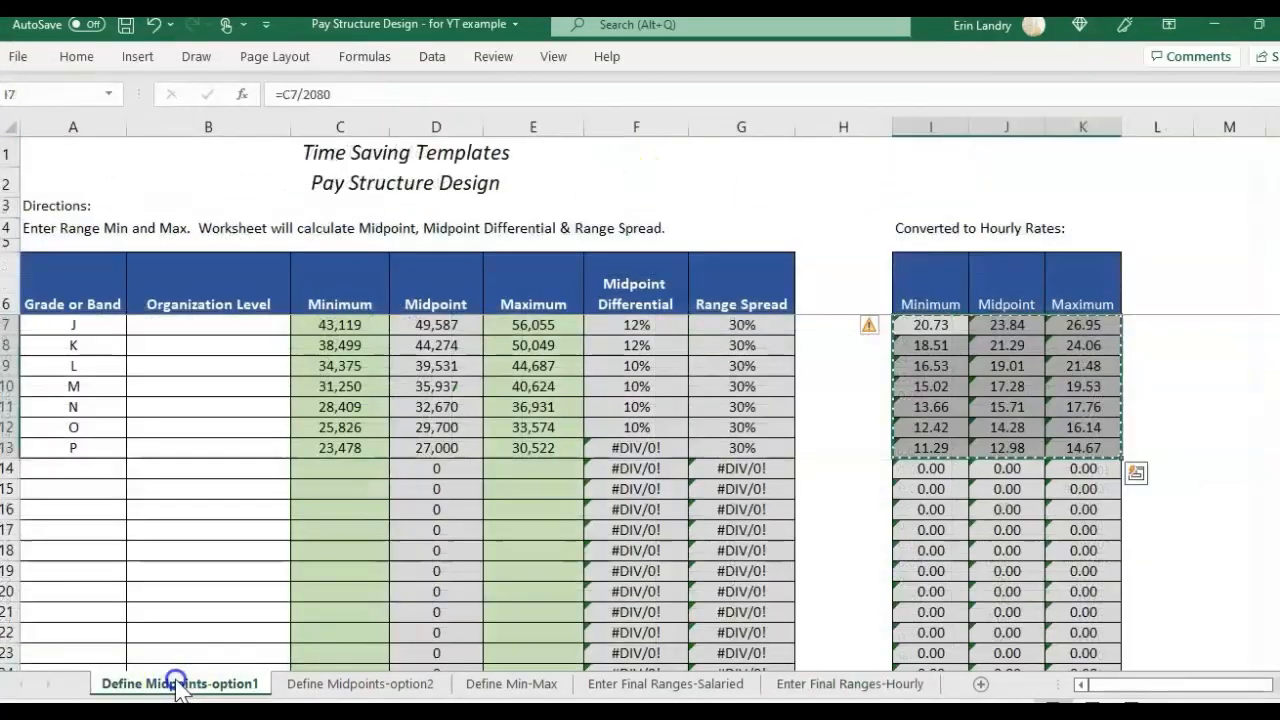
left_click(241, 370)
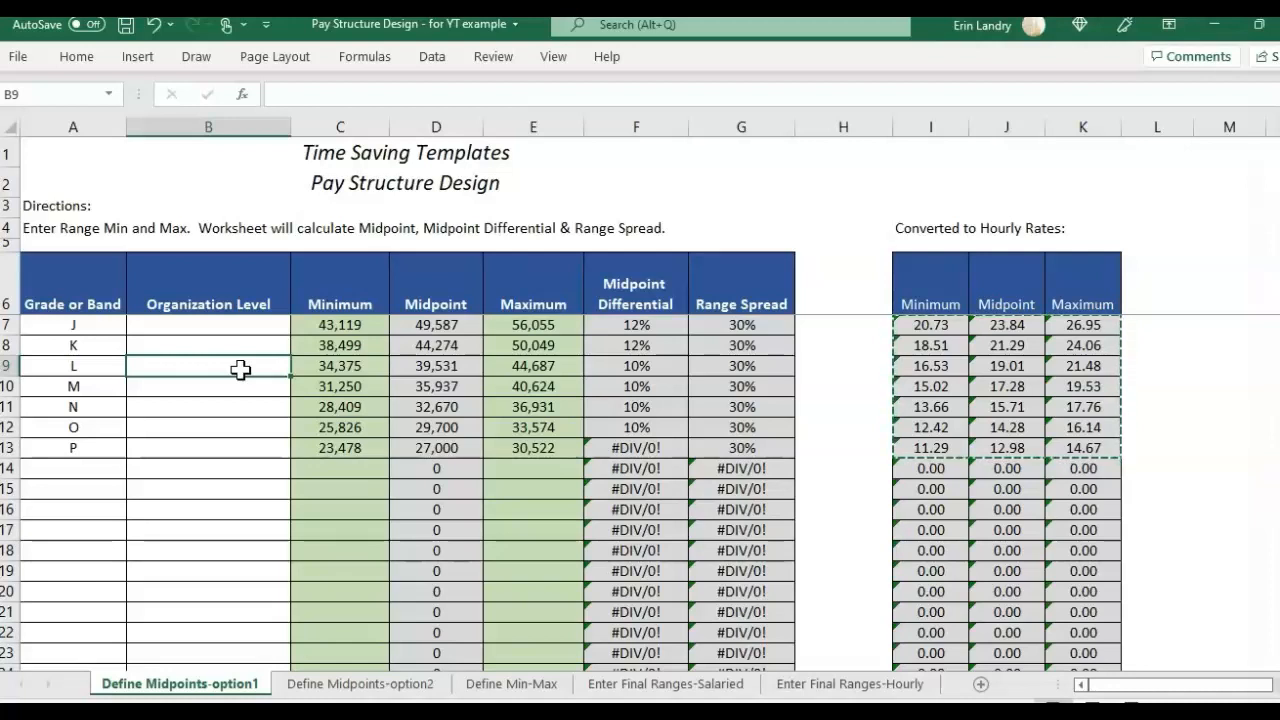
left_click(348, 325)
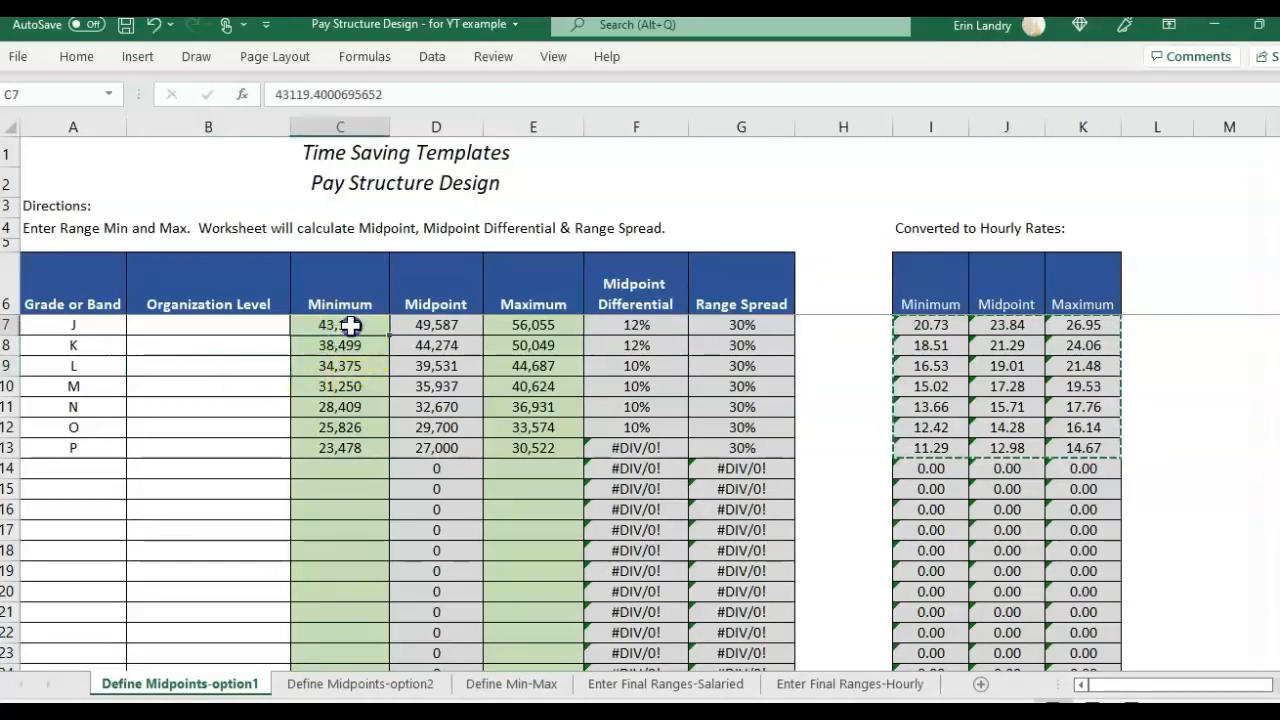
left_click_drag(86, 325, 340, 489)
key("ctrl+z")
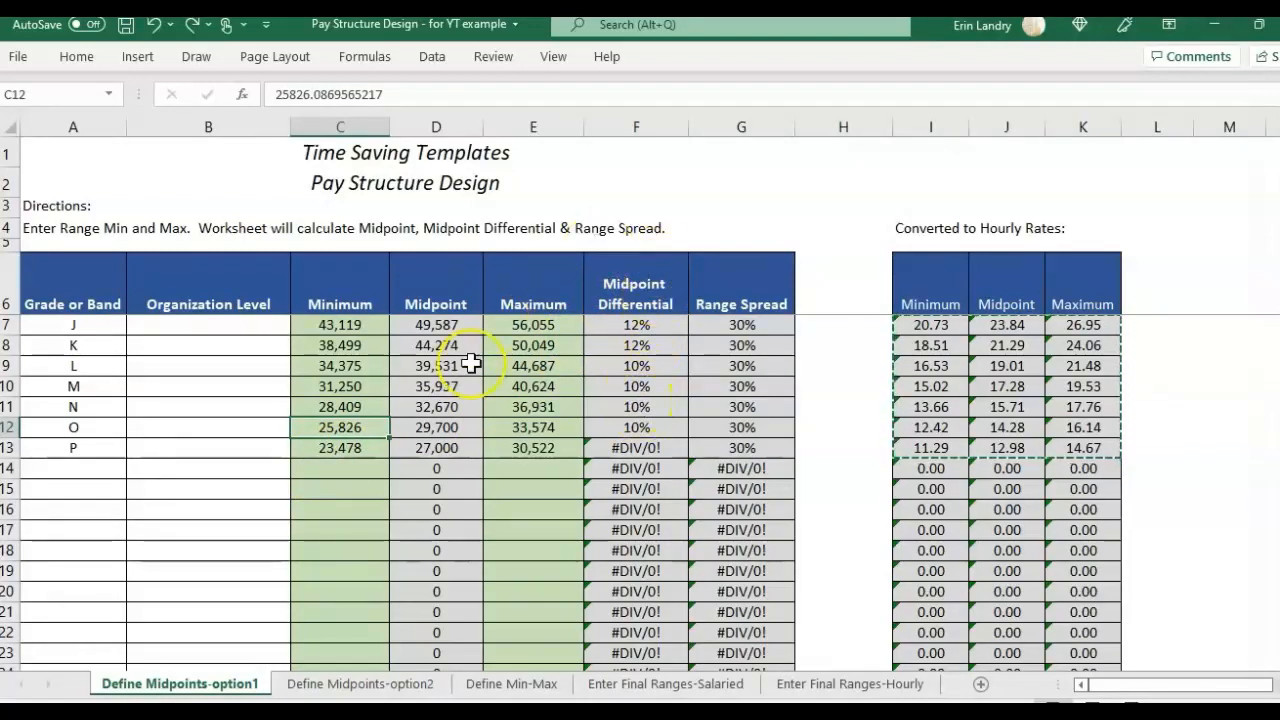
left_click(247, 485)
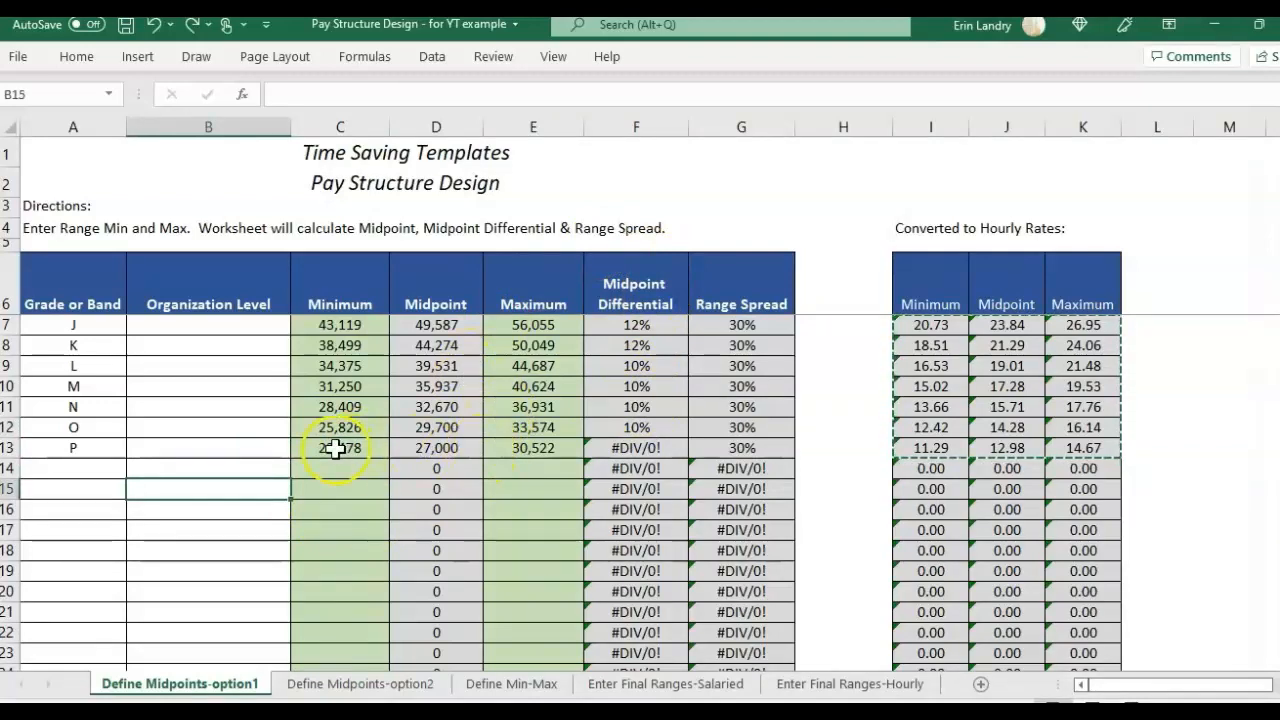
left_click(76, 450)
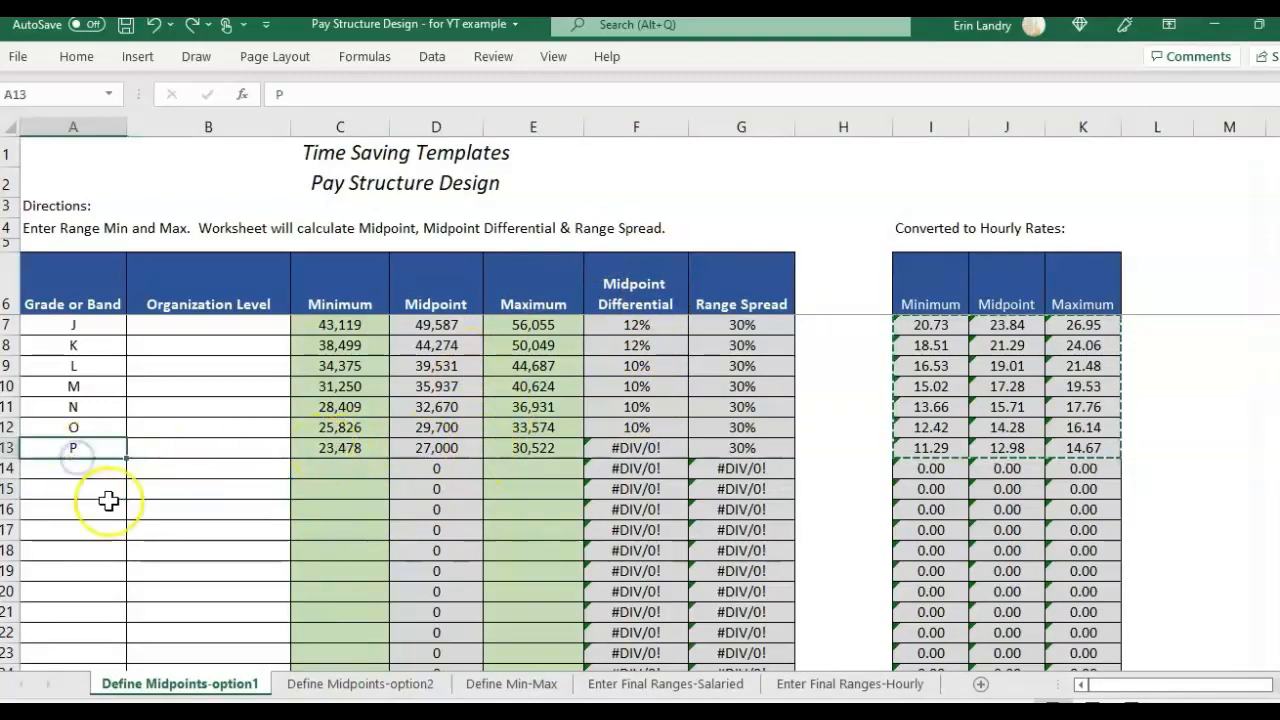
left_click_drag(103, 323, 350, 325)
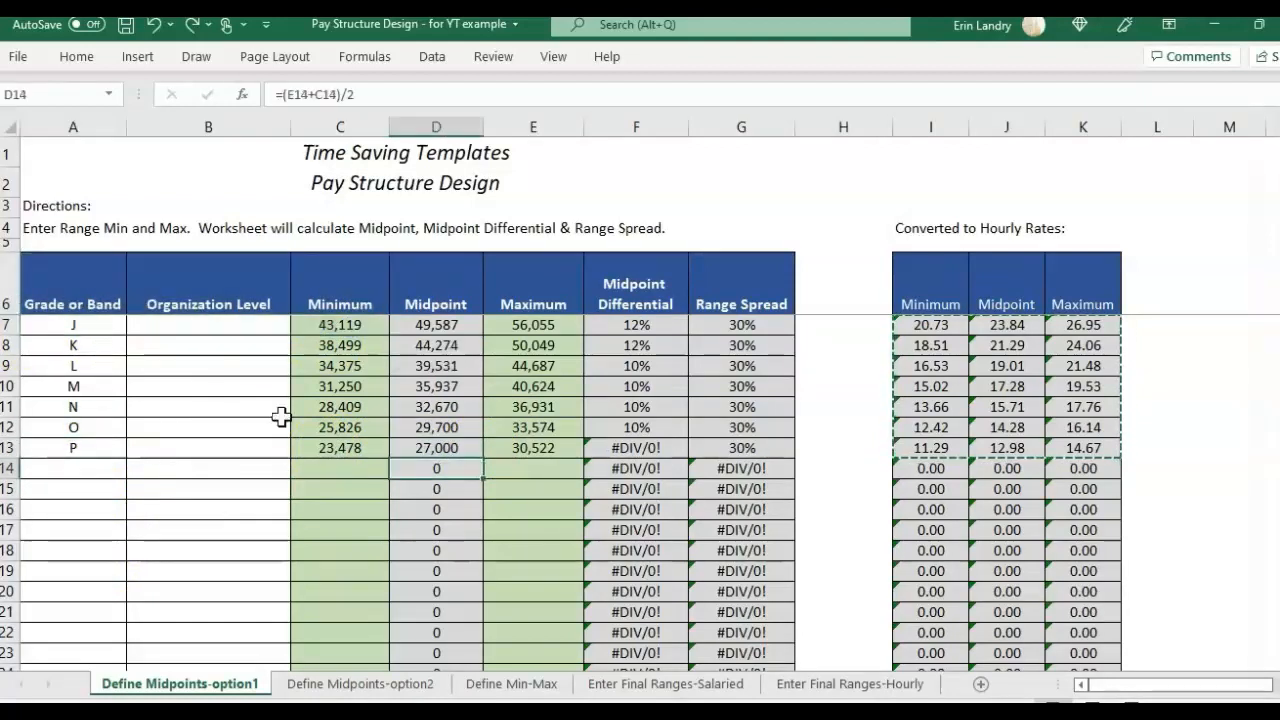
- Examine the unused rows of the draft range table down to its last row, 41
key("Left")
key("Right")
key("Left")
key("Down")
key("Down")
key("Down")
key("Down")
key("Down")
key("Down")
key("Down")
key("Down")
key("Down")
key("Down")
key("Down")
key("Down")
key("Down")
key("Down")
key("Down")
key("Down")
key("Down")
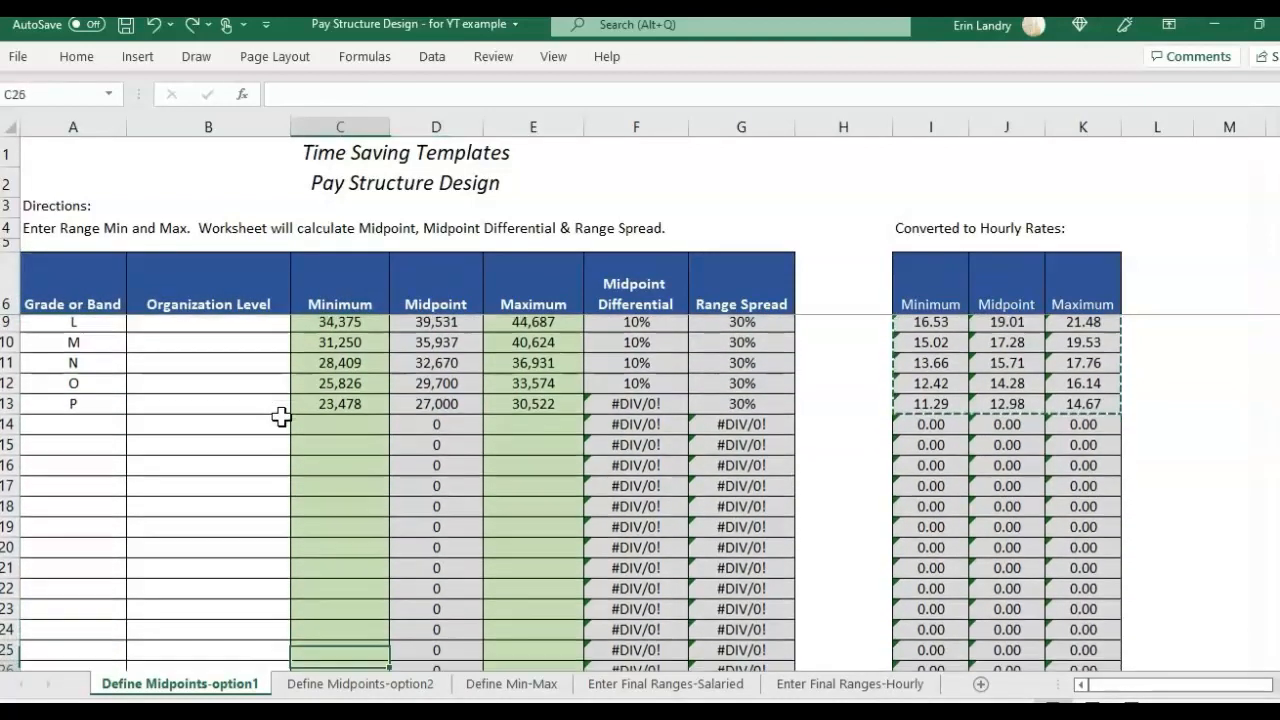
key("Down")
key("Down")
key("Down")
key("Down")
key("Down")
key("Down")
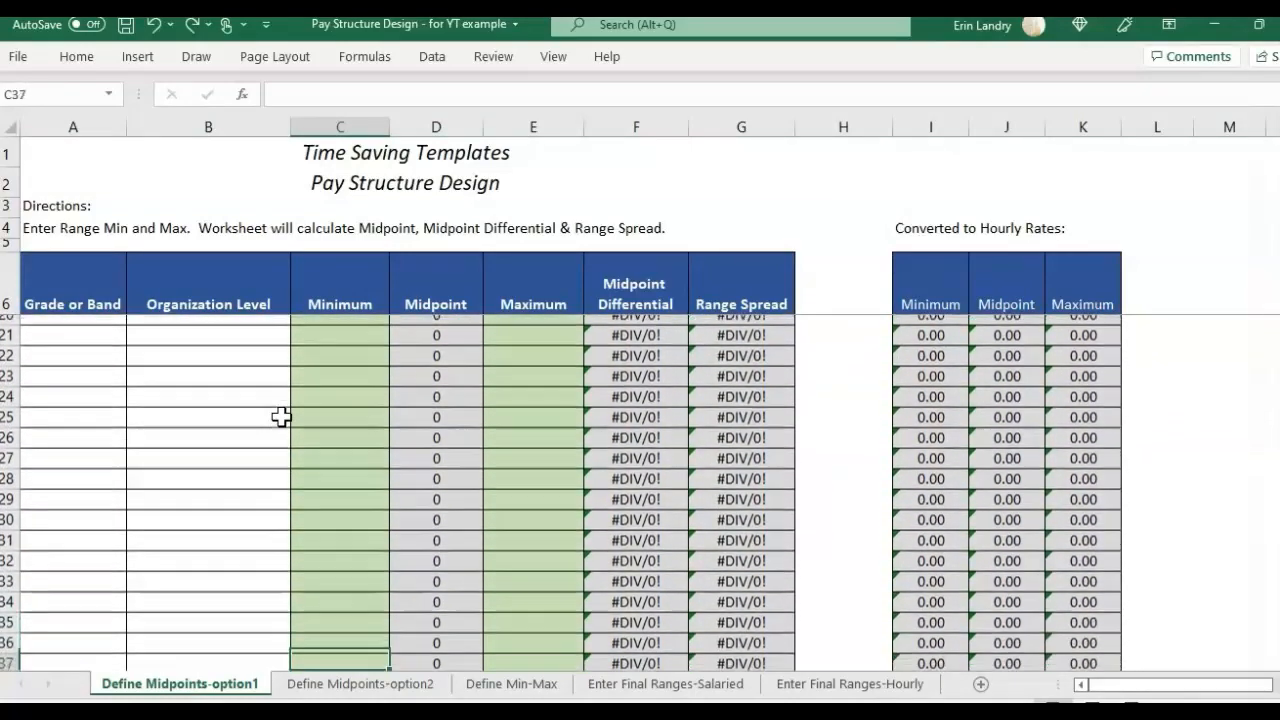
key("Right")
key("Down")
key("Down")
key("Down")
key("Down")
key("Down")
key("Up")
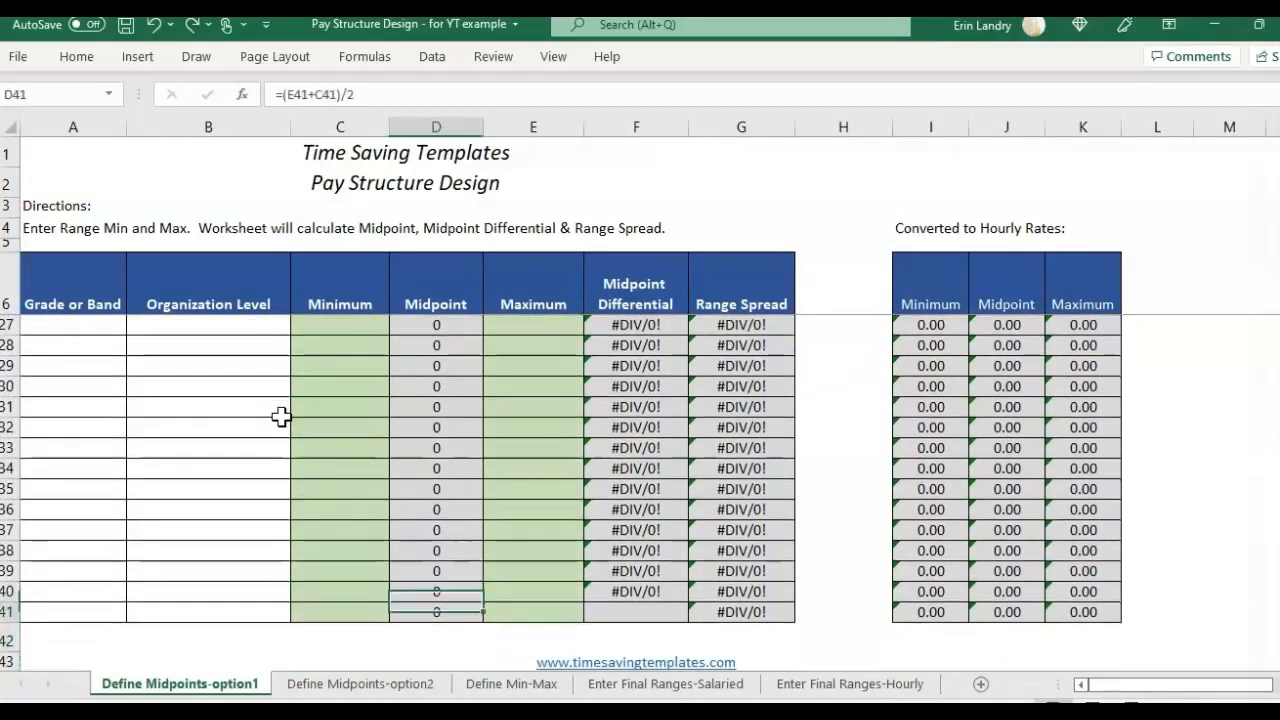
key("ctrl+shift+Up")
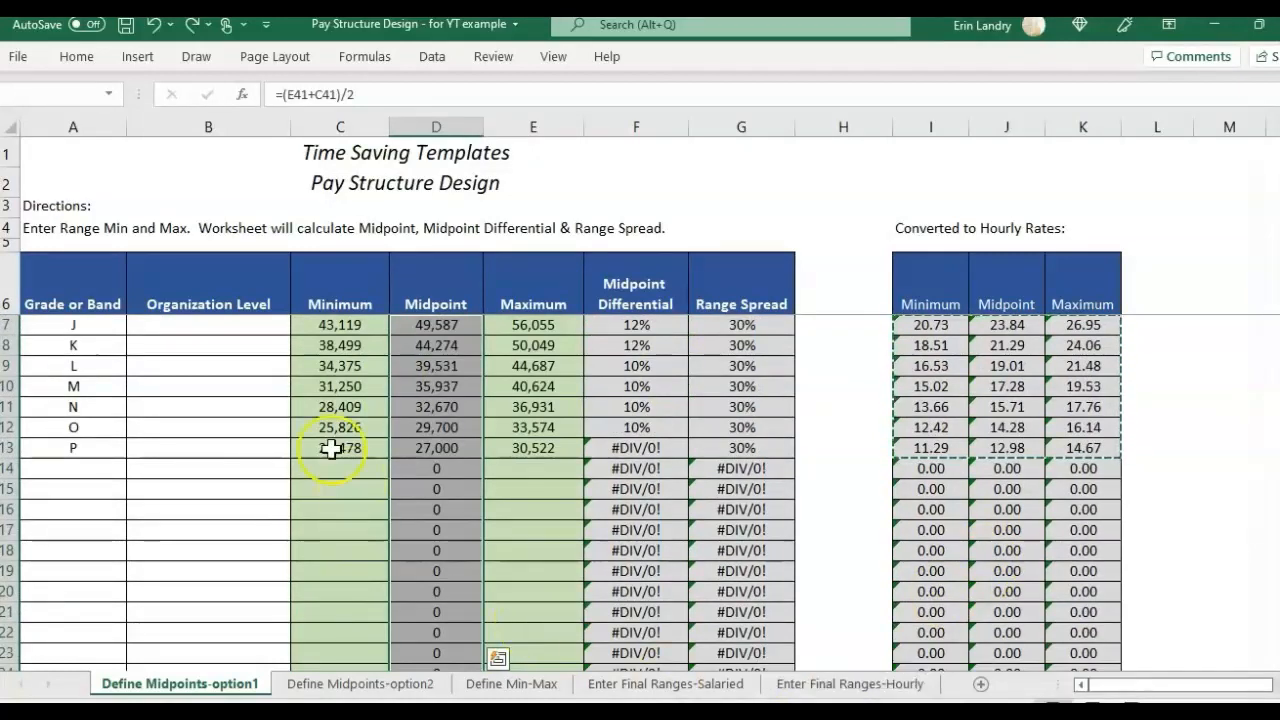
- Review the Grade or Band, Organization Level and Minimum columns of the draft range table
left_click(108, 410)
left_click(390, 688)
left_click(251, 687)
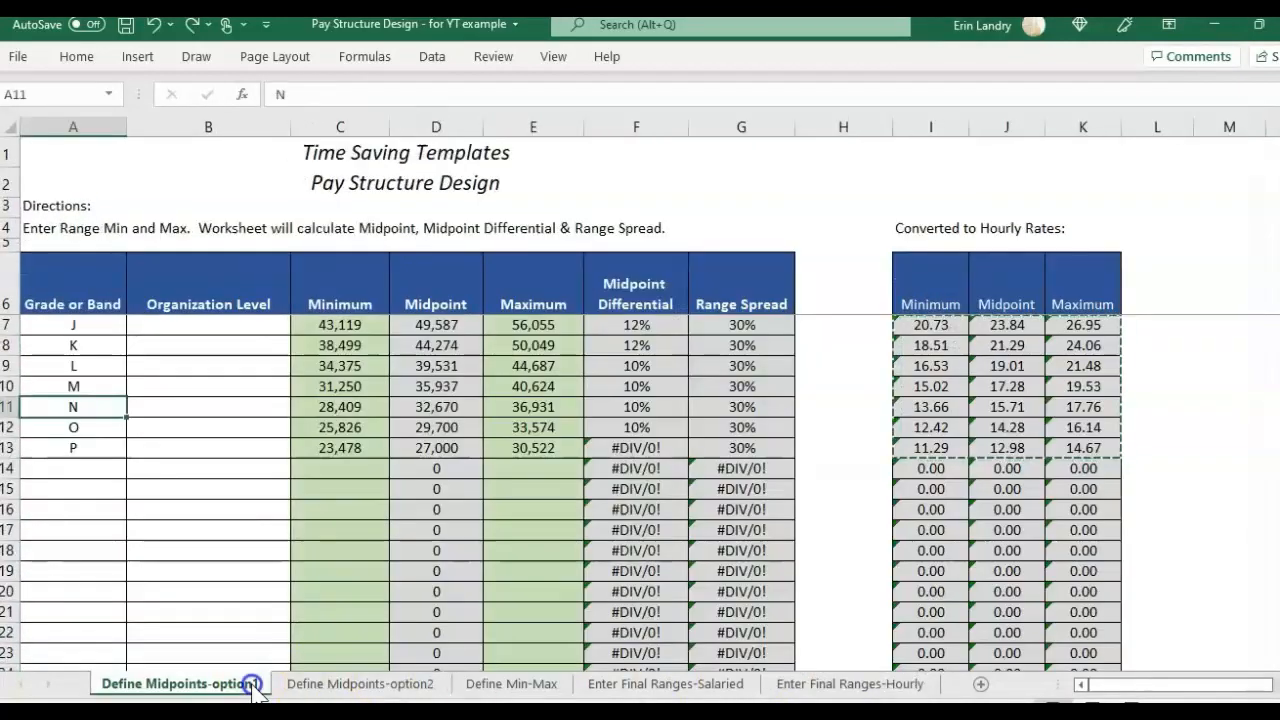
left_click(105, 322)
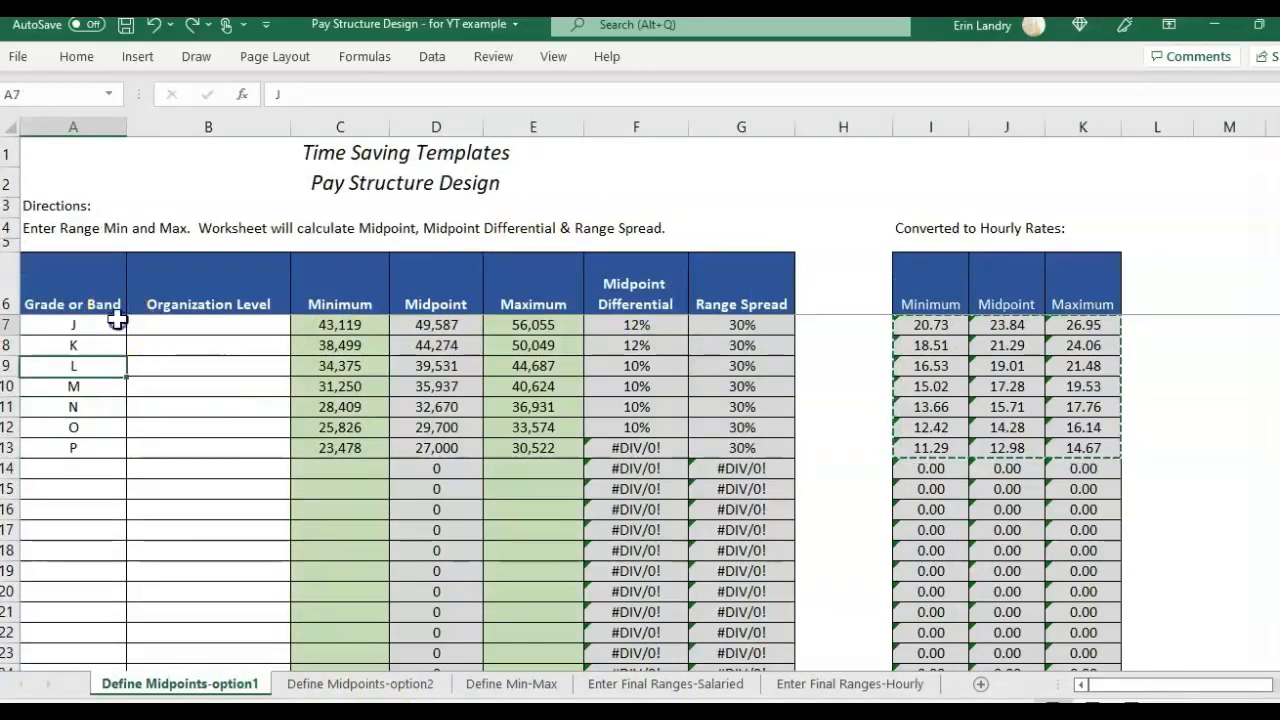
left_click(83, 290)
left_click(175, 280)
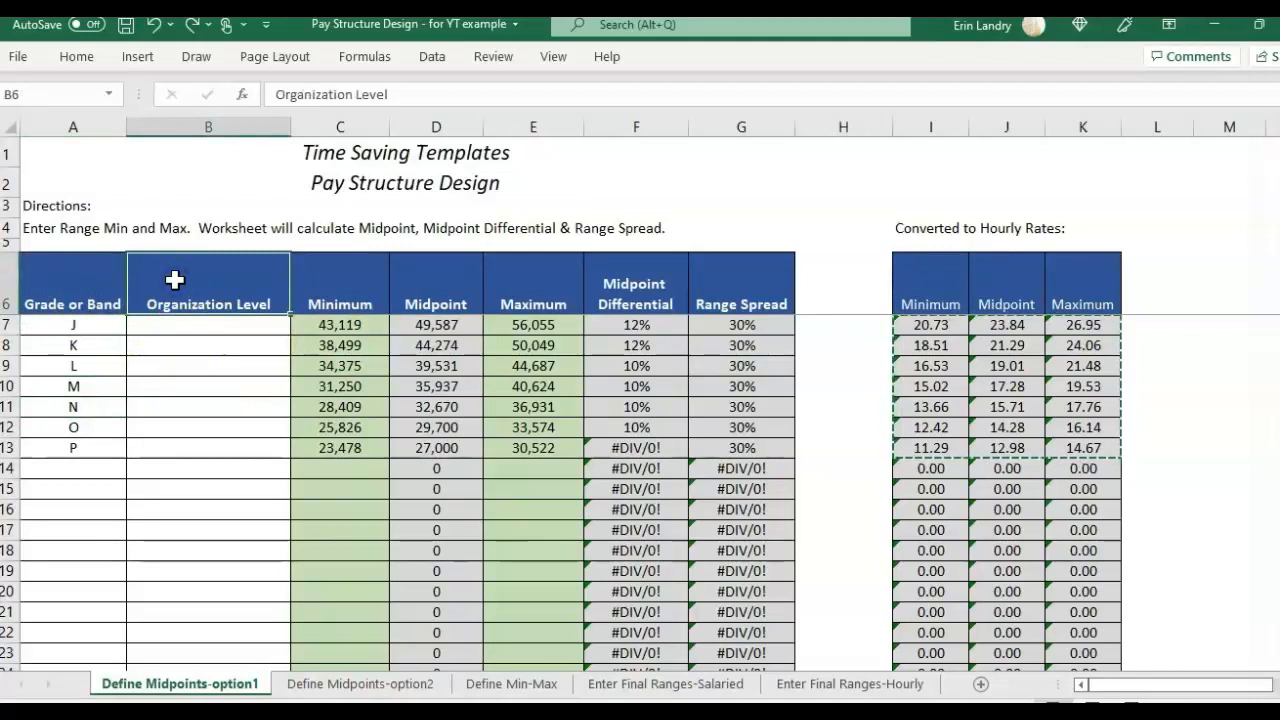
left_click(360, 268)
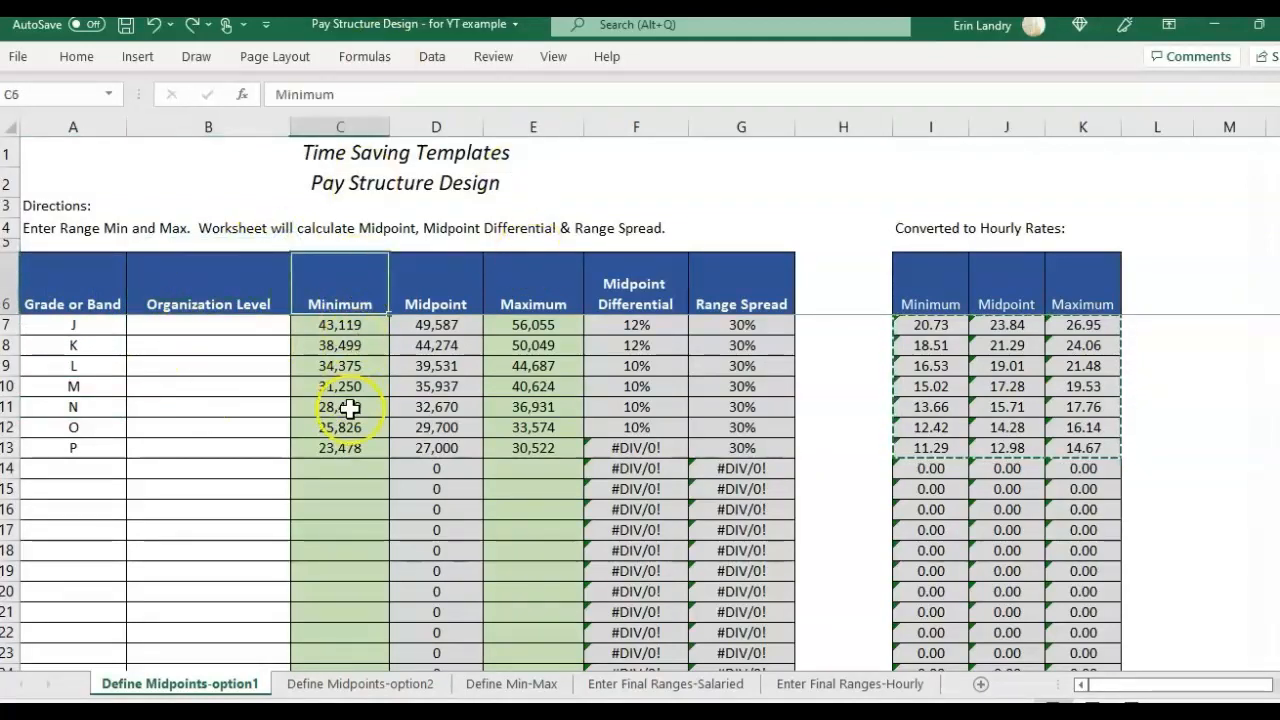
left_click(346, 408)
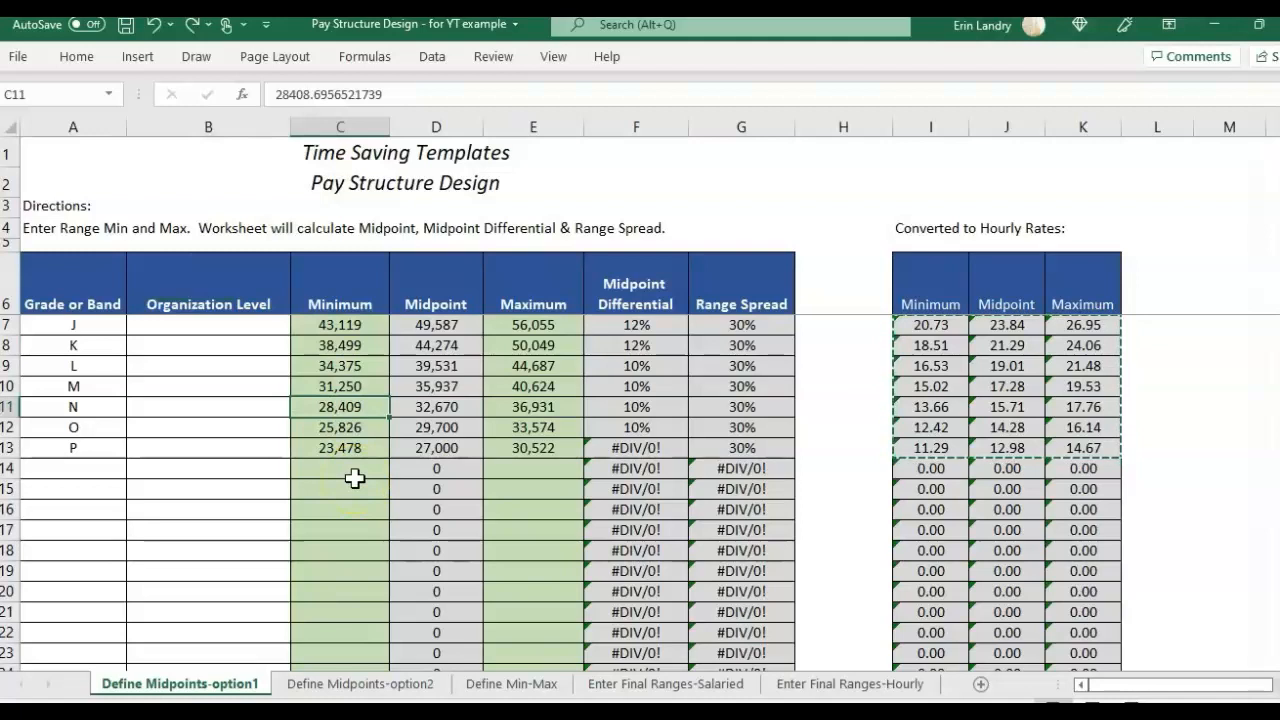
left_click(150, 290)
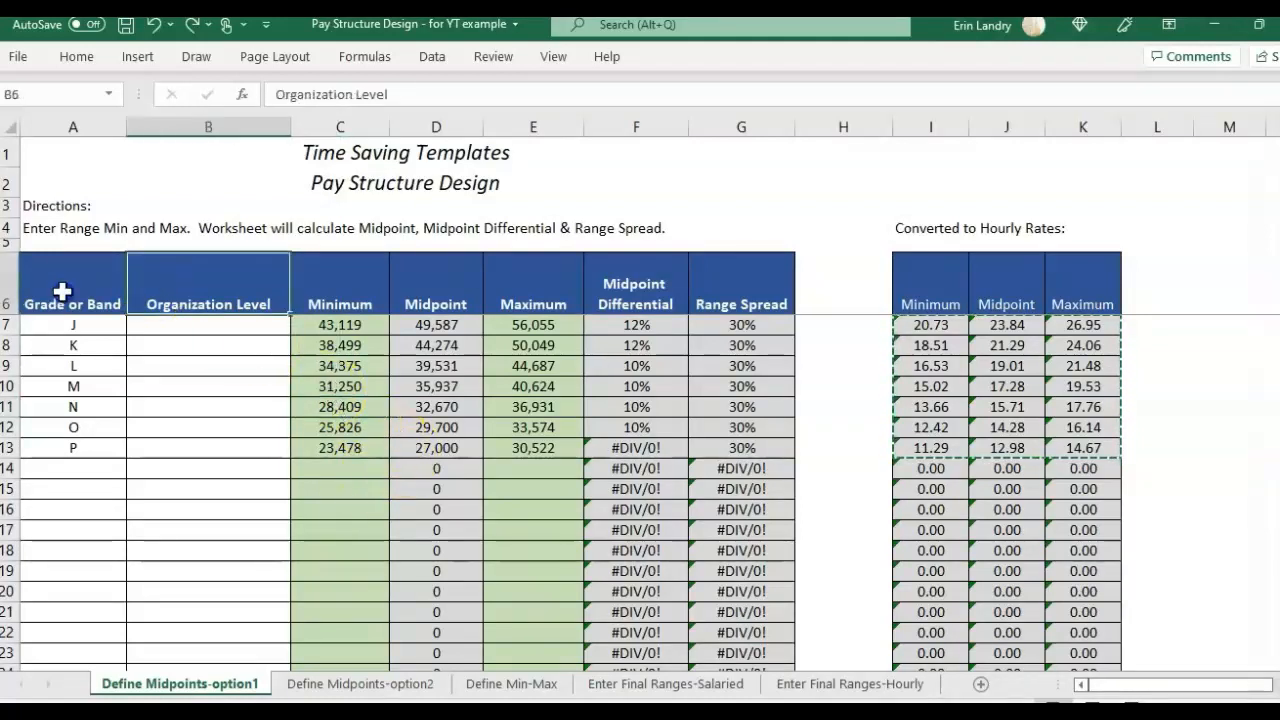
left_click(62, 291)
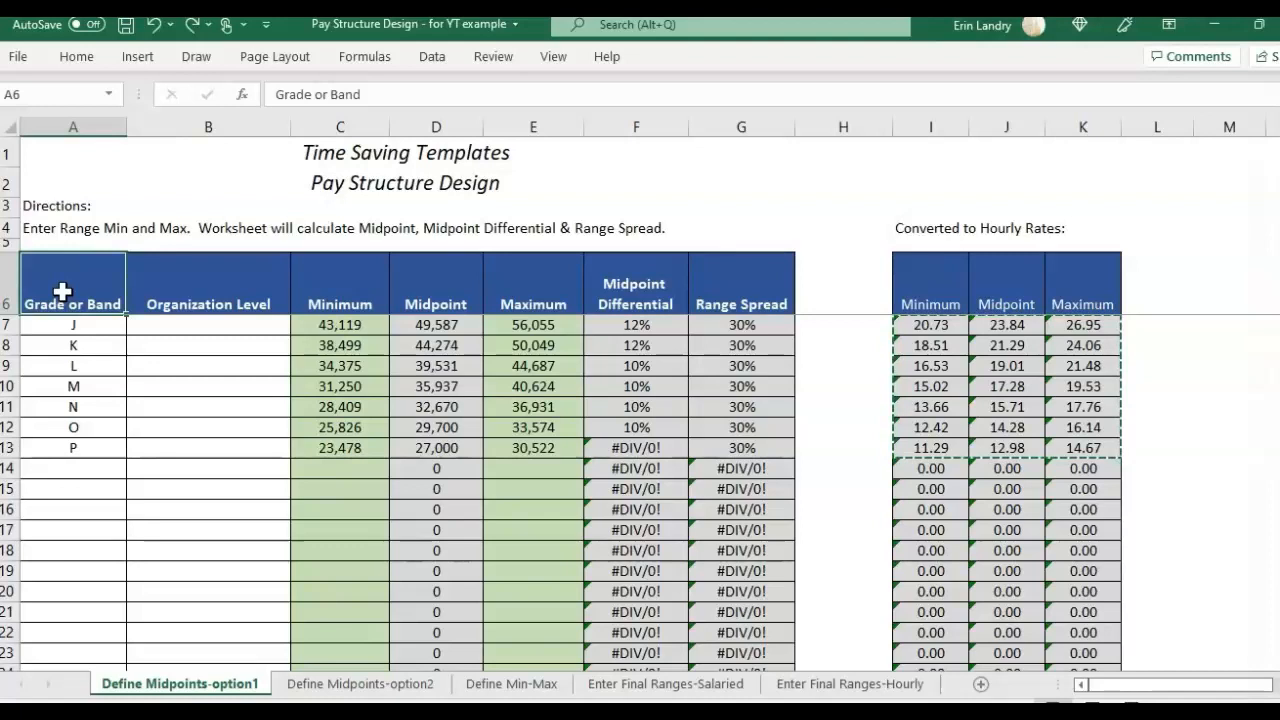
- Clear the grade, organization level and minimum cells in A7:C13 and the maximum cells in E7:E14
left_click(87, 327)
left_click_drag(87, 327, 333, 447)
key("Delete")
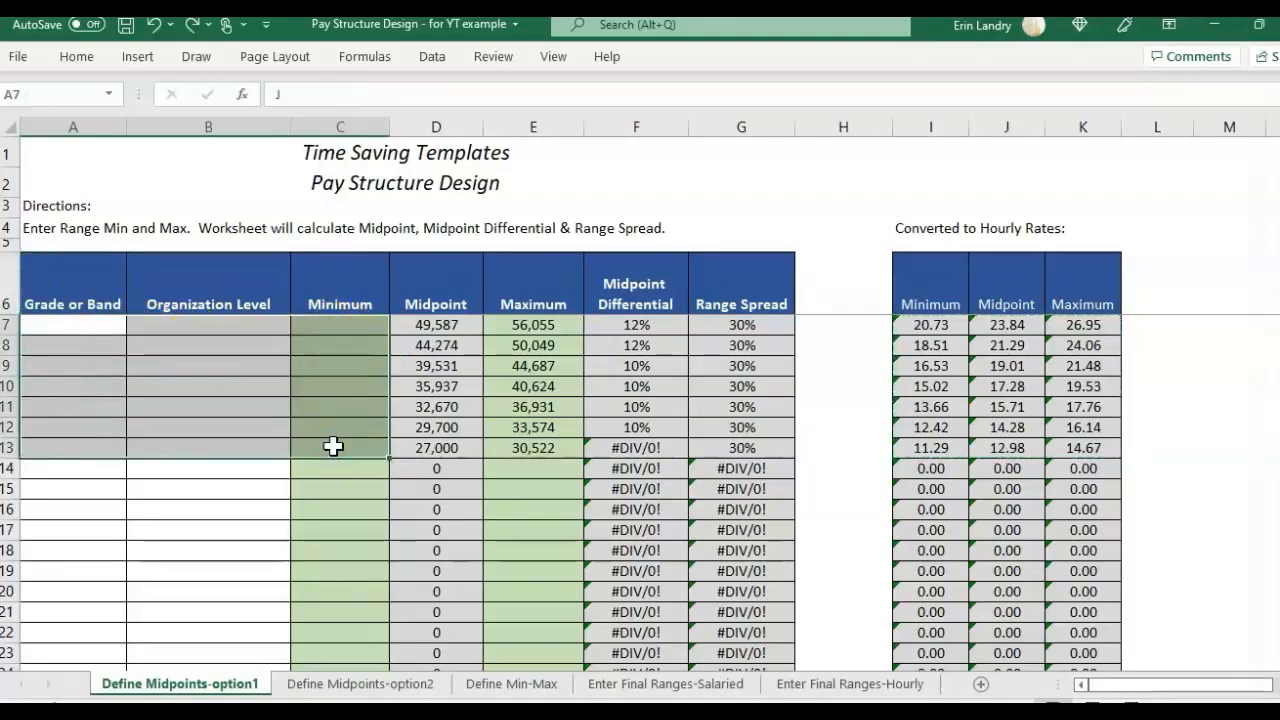
left_click(552, 333)
left_click_drag(552, 333, 554, 465)
key("Delete")
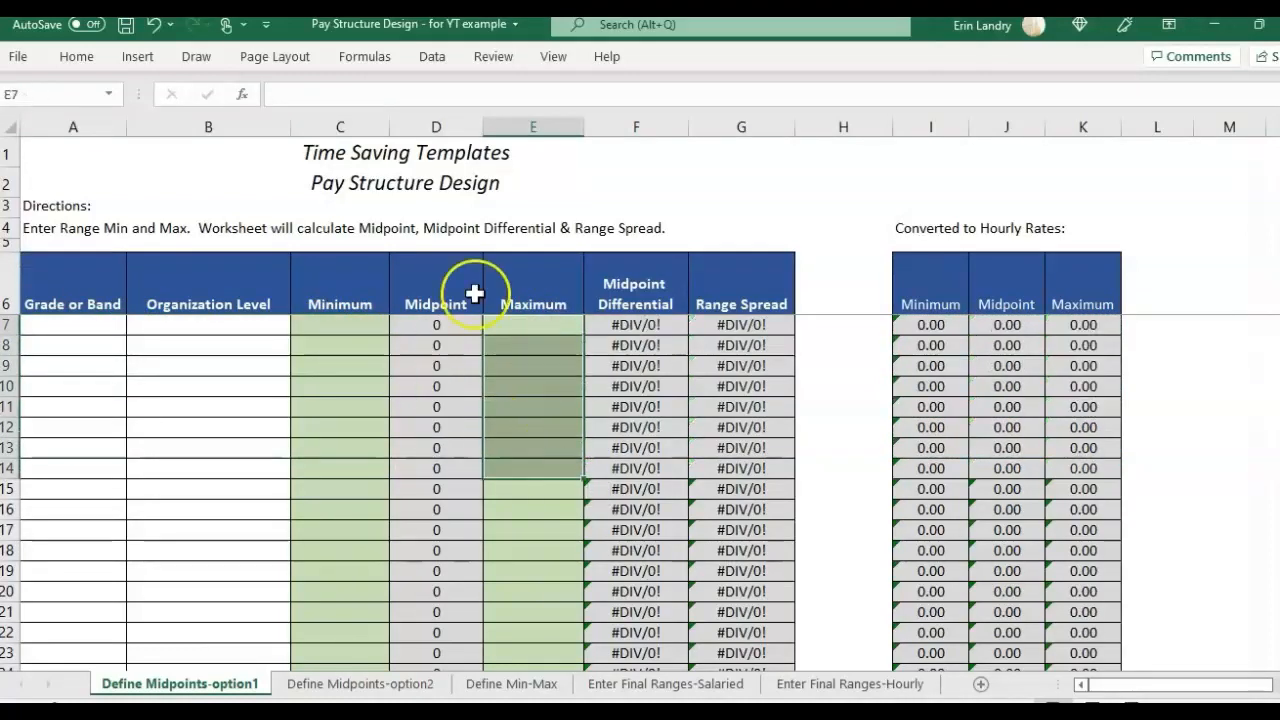
- Compare the grades and midpoints on the Define Min-Max sheet with the Minimum and Maximum entry cells on Define Midpoints-option1
left_click(71, 288)
left_click(248, 294)
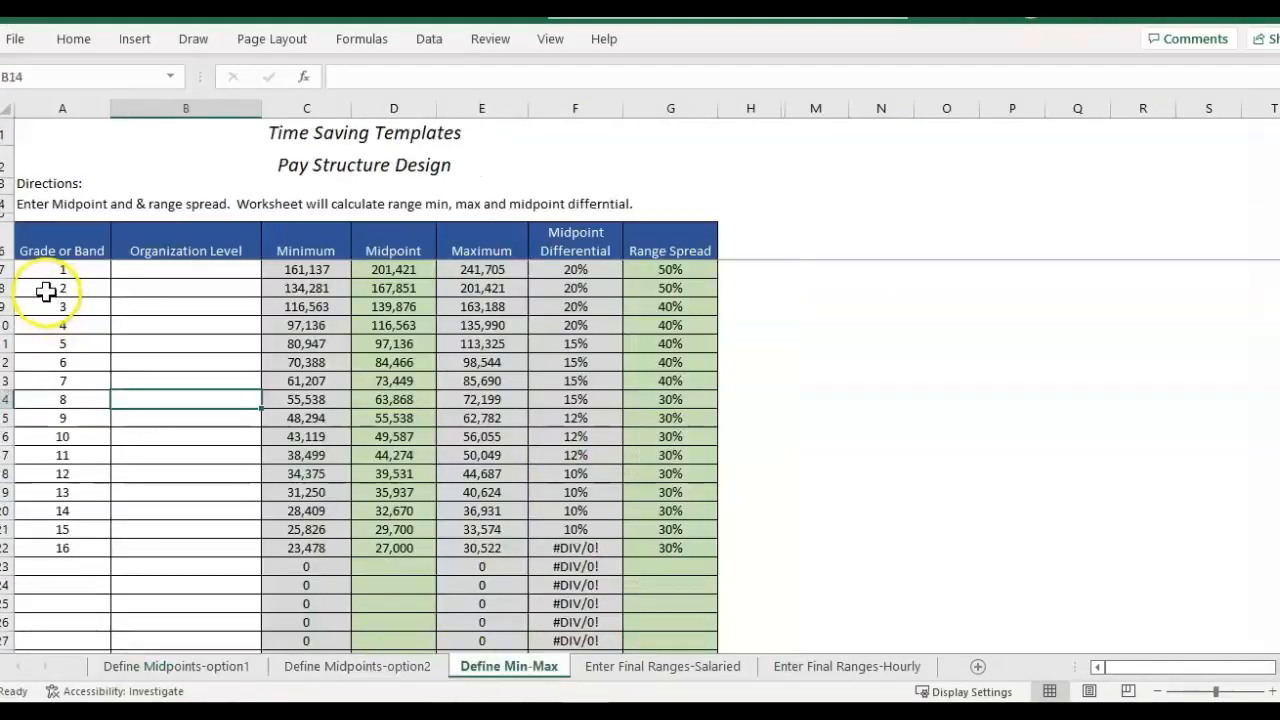
left_click_drag(25, 268, 78, 550)
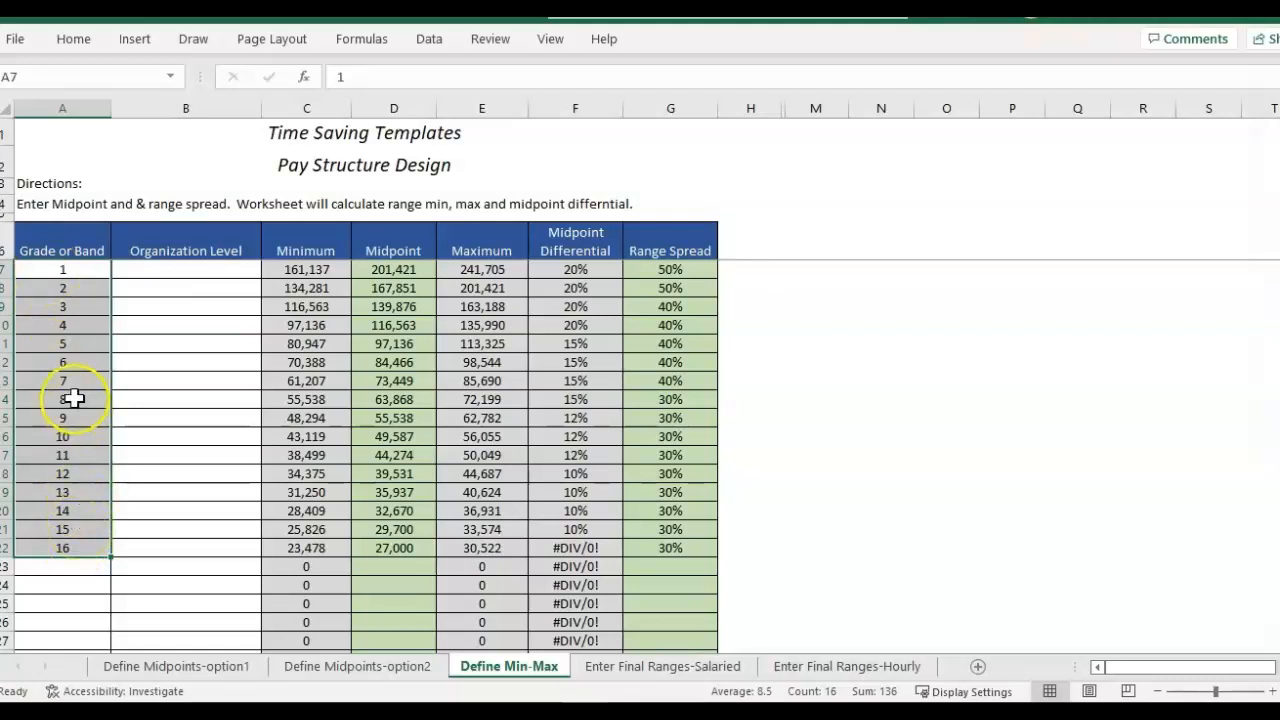
left_click_drag(70, 401, 50, 278)
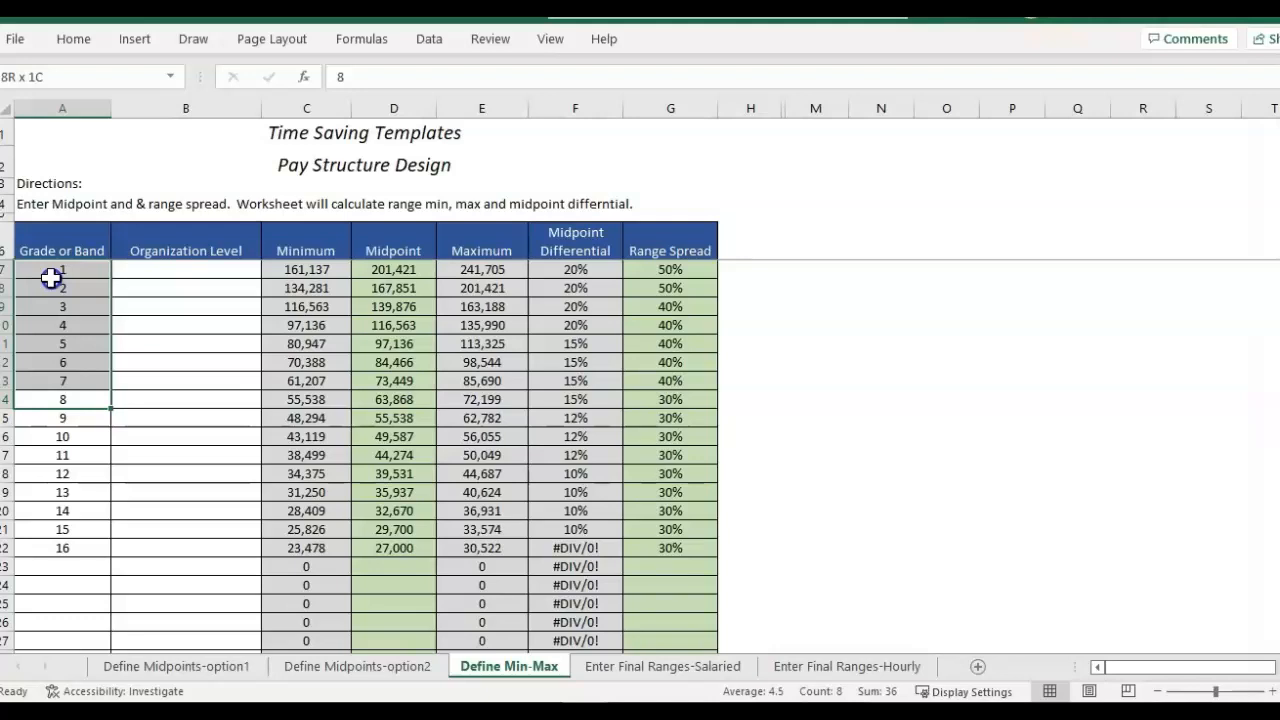
left_click(400, 545)
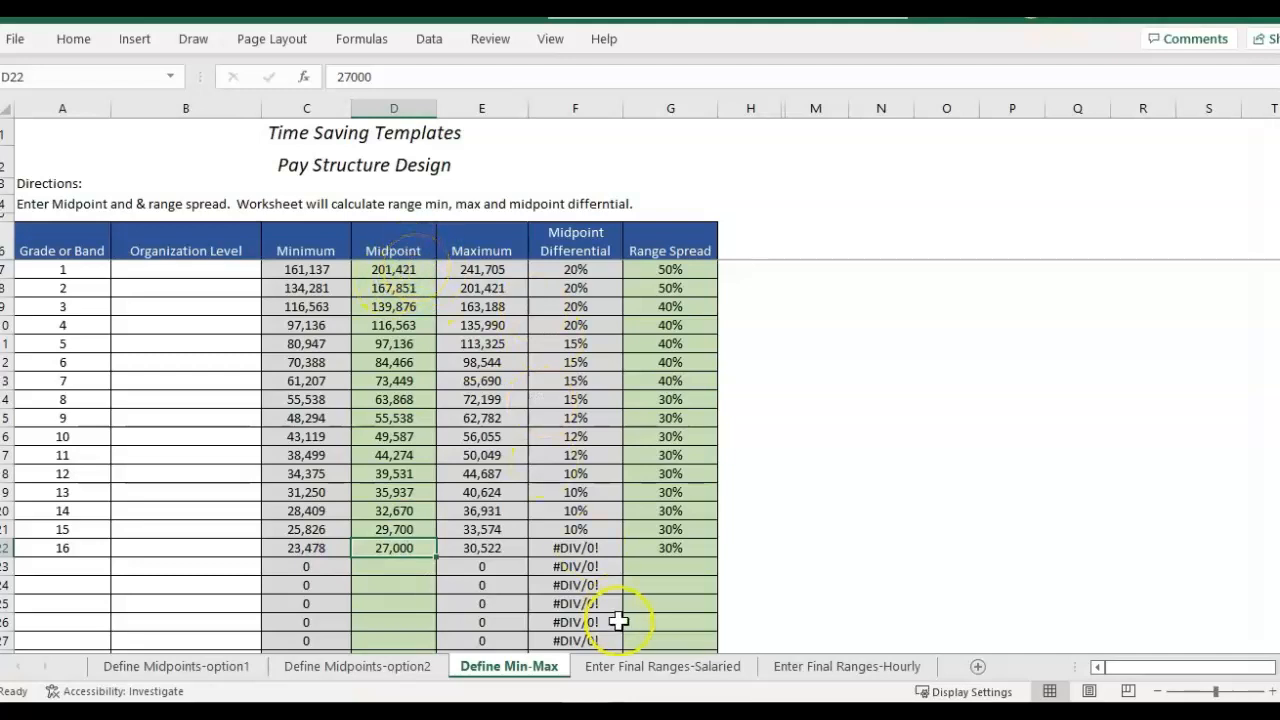
left_click(200, 665)
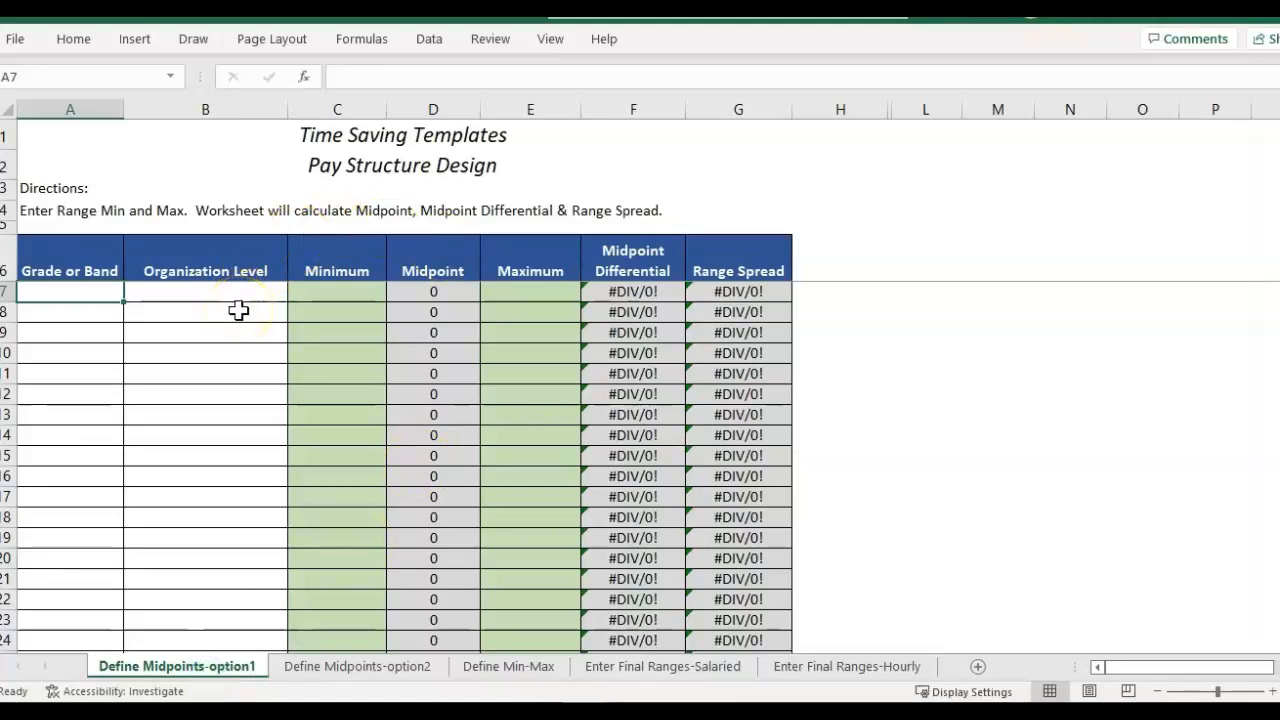
left_click(335, 291)
left_click(537, 290)
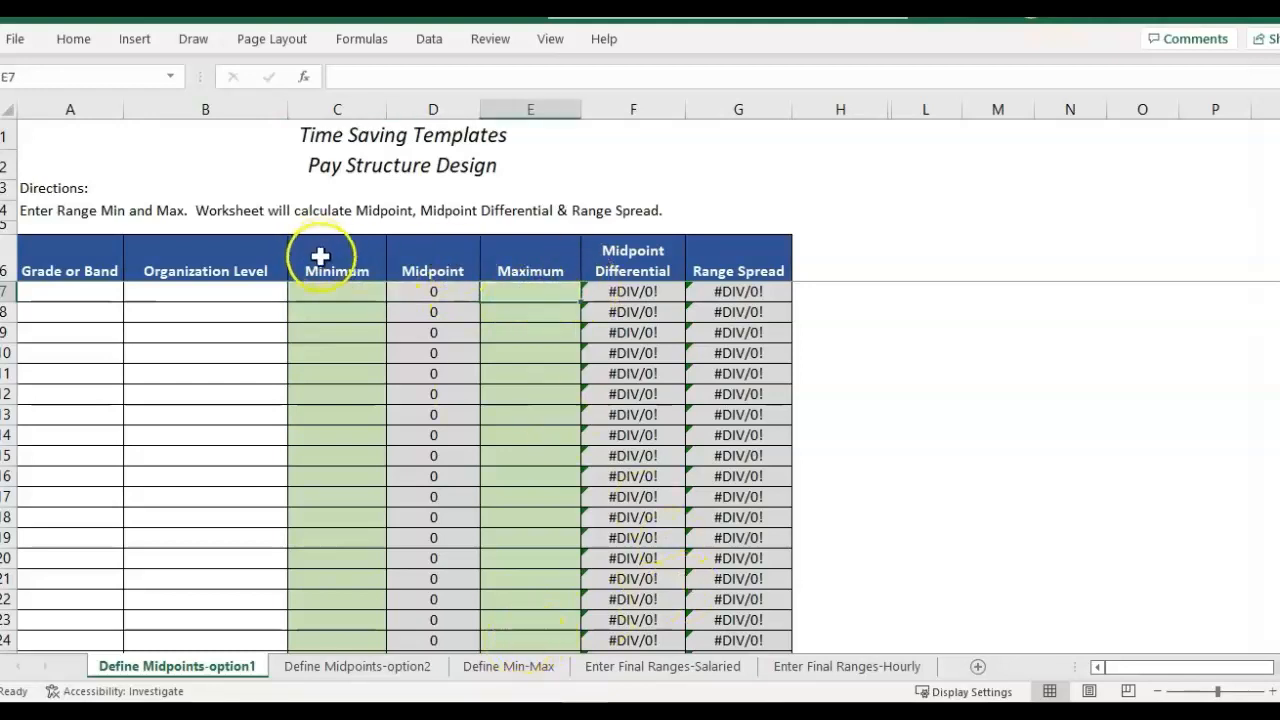
- Copy the grade 16 minimum in C22 of the Define Min-Max sheet
left_click(652, 665)
left_click(527, 672)
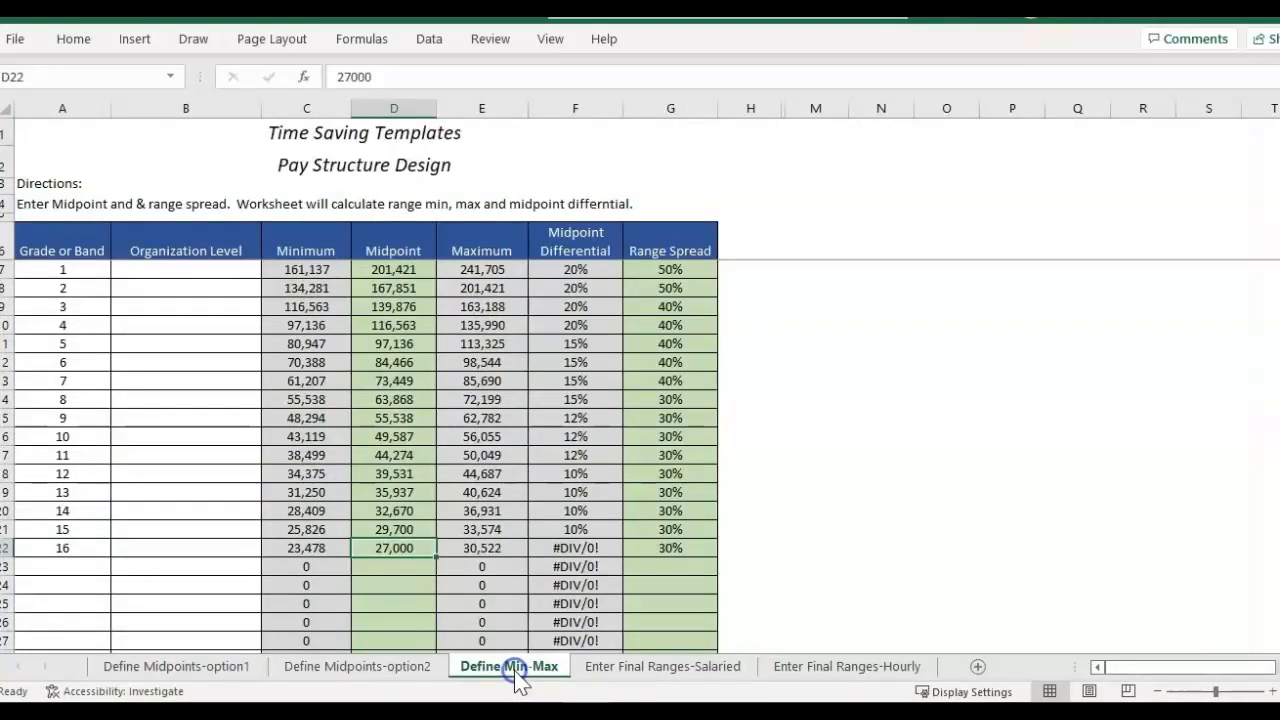
left_click(311, 268)
left_click(328, 546)
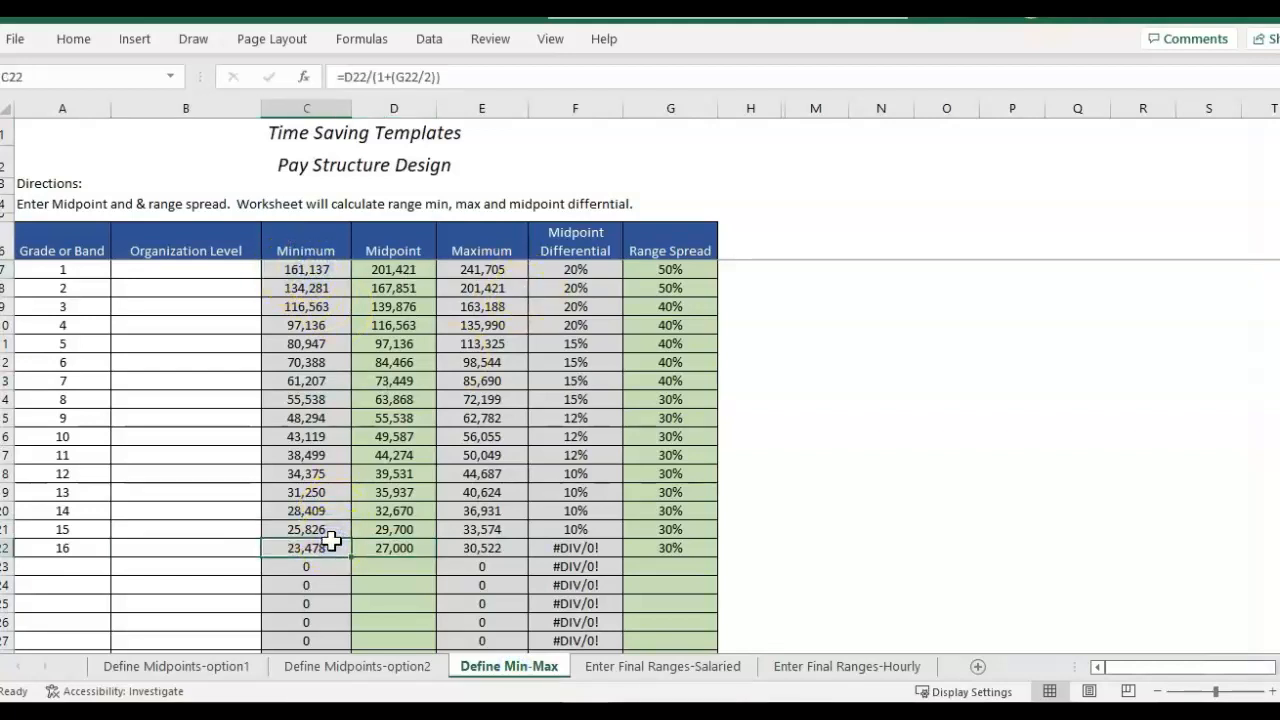
key("ctrl+c")
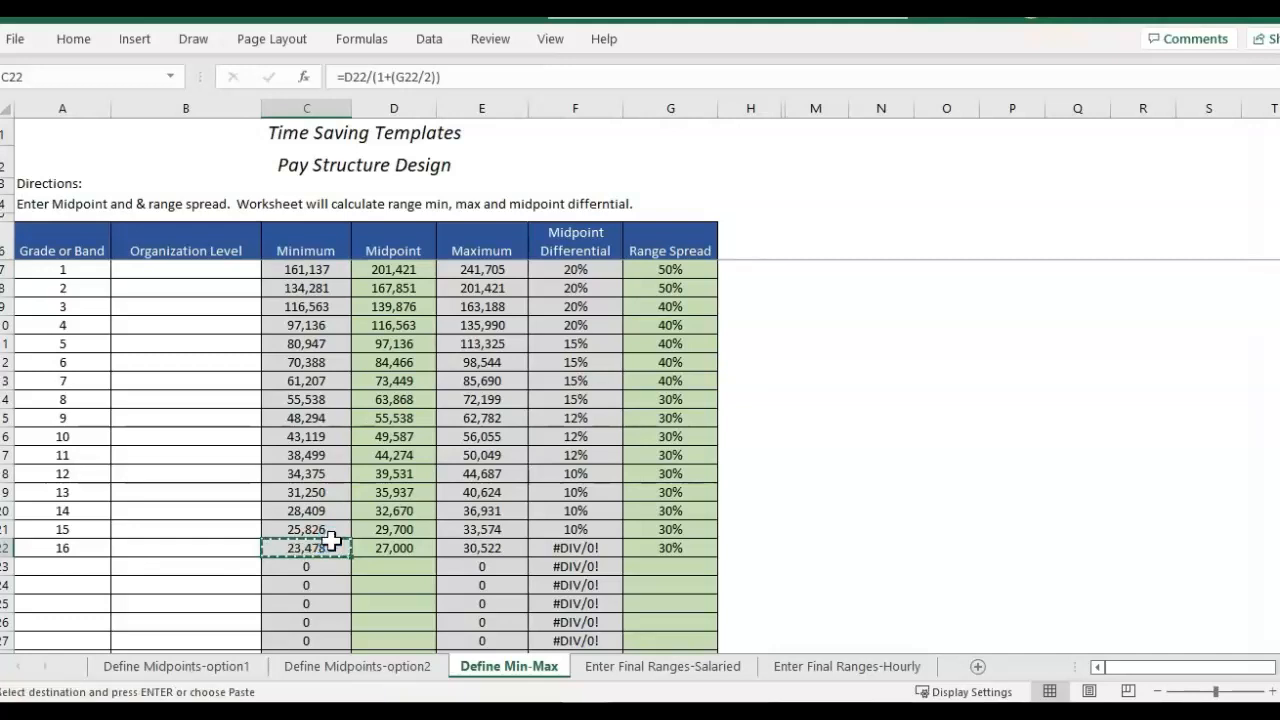
left_click(510, 511)
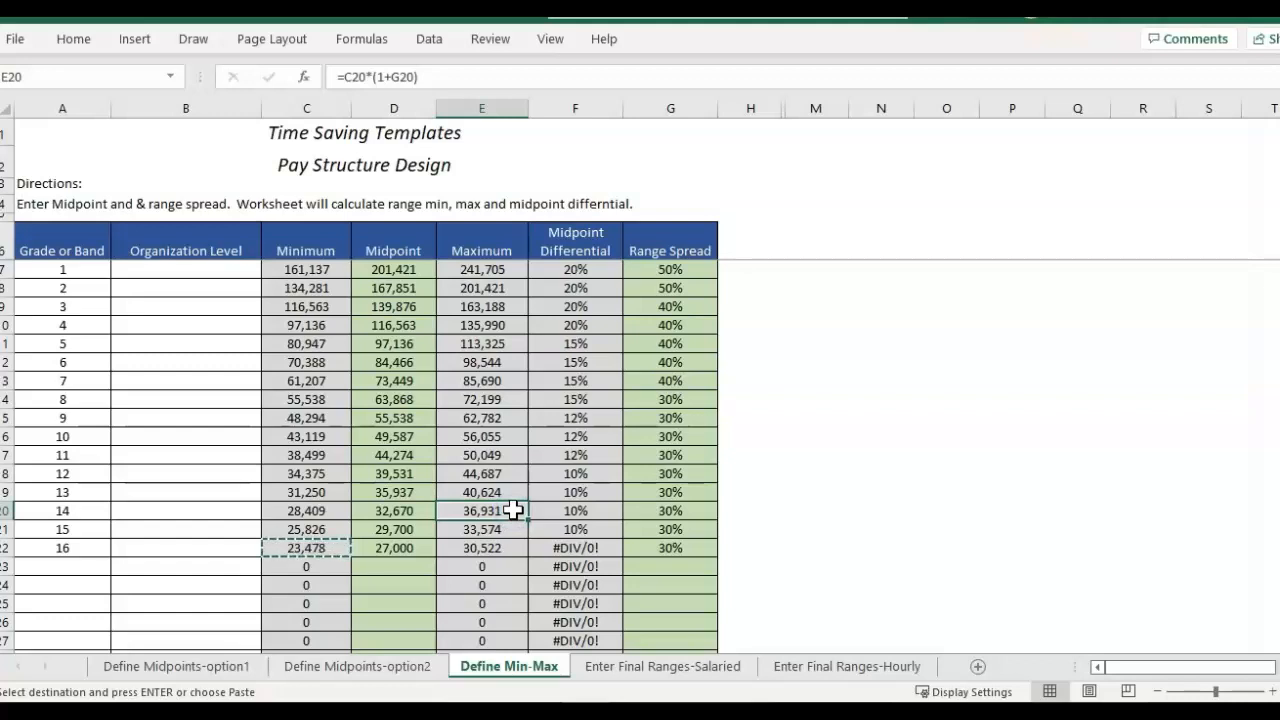
left_click(499, 541)
left_click(503, 528)
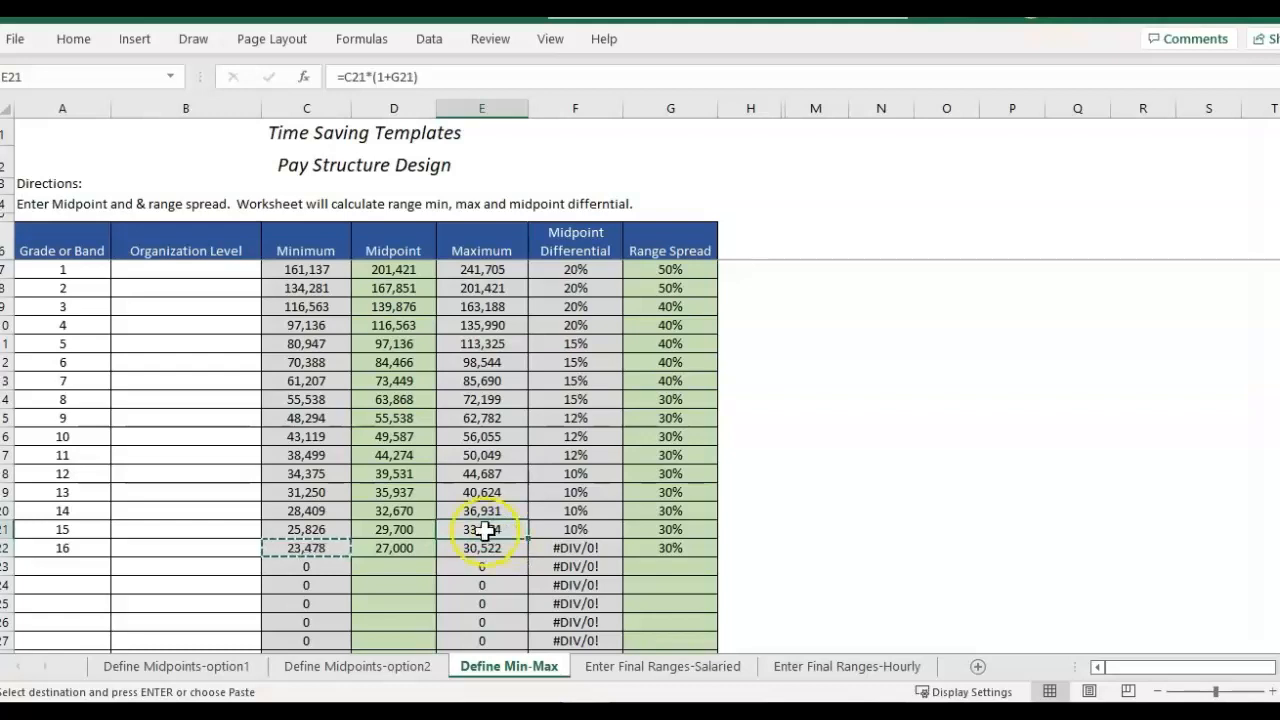
- Paste the copied minimum as a value into C7 on the Define Midpoints-option1 sheet
key("ctrl+Page_Up")
key("ctrl+Page_Up")
right_click(345, 291)
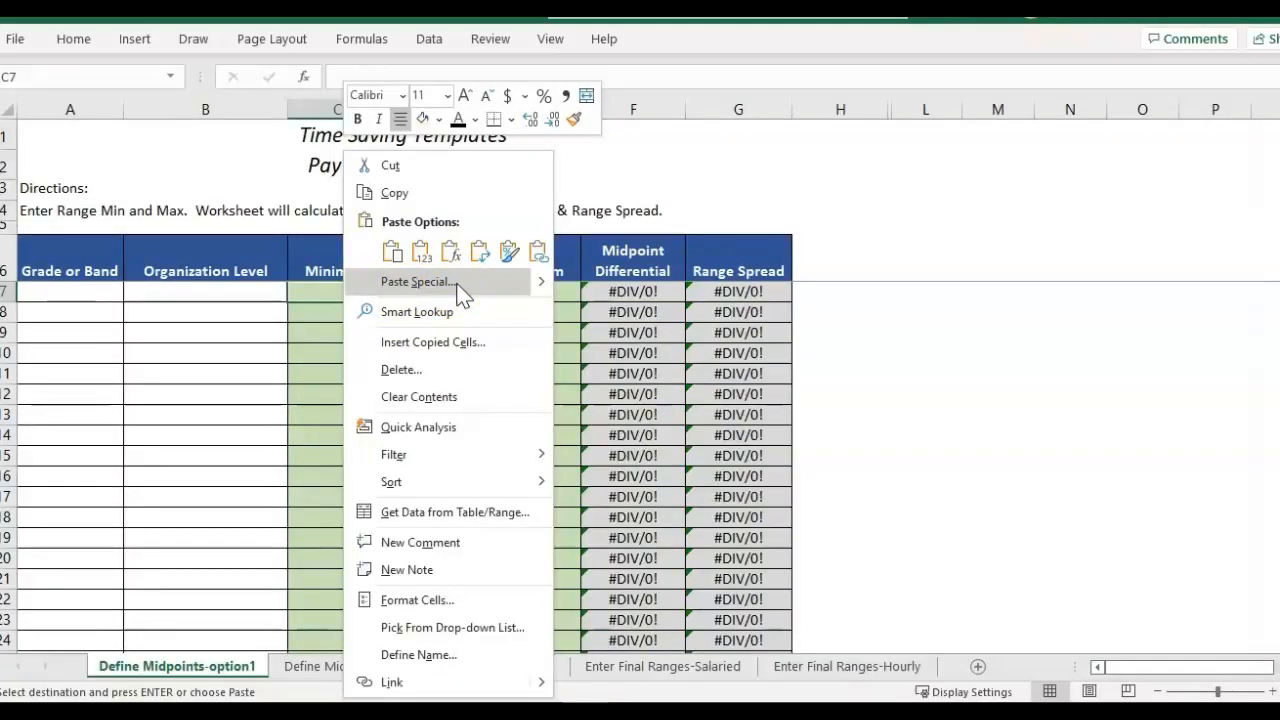
left_click(458, 282)
left_click(160, 103)
left_click(337, 323)
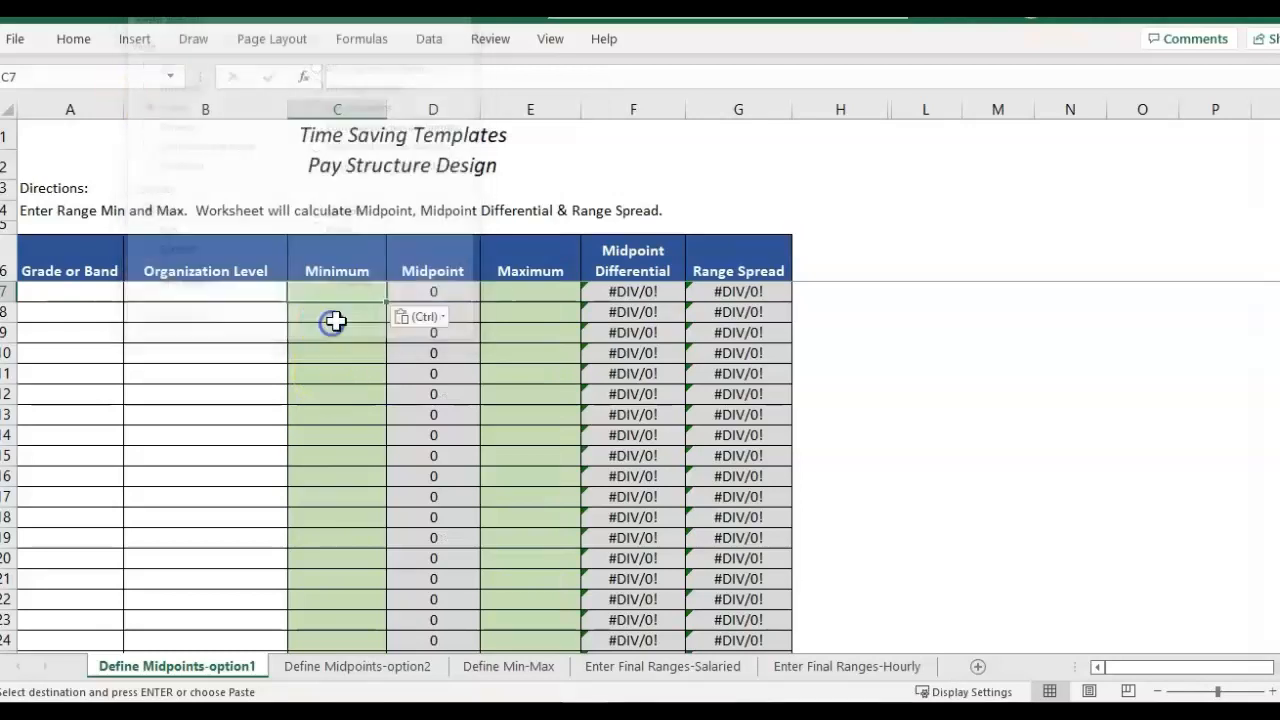
- Copy the grade 15 maximum from E21 of Define Min-Max as a value into E7 of Define Midpoints-option1
left_click(495, 299)
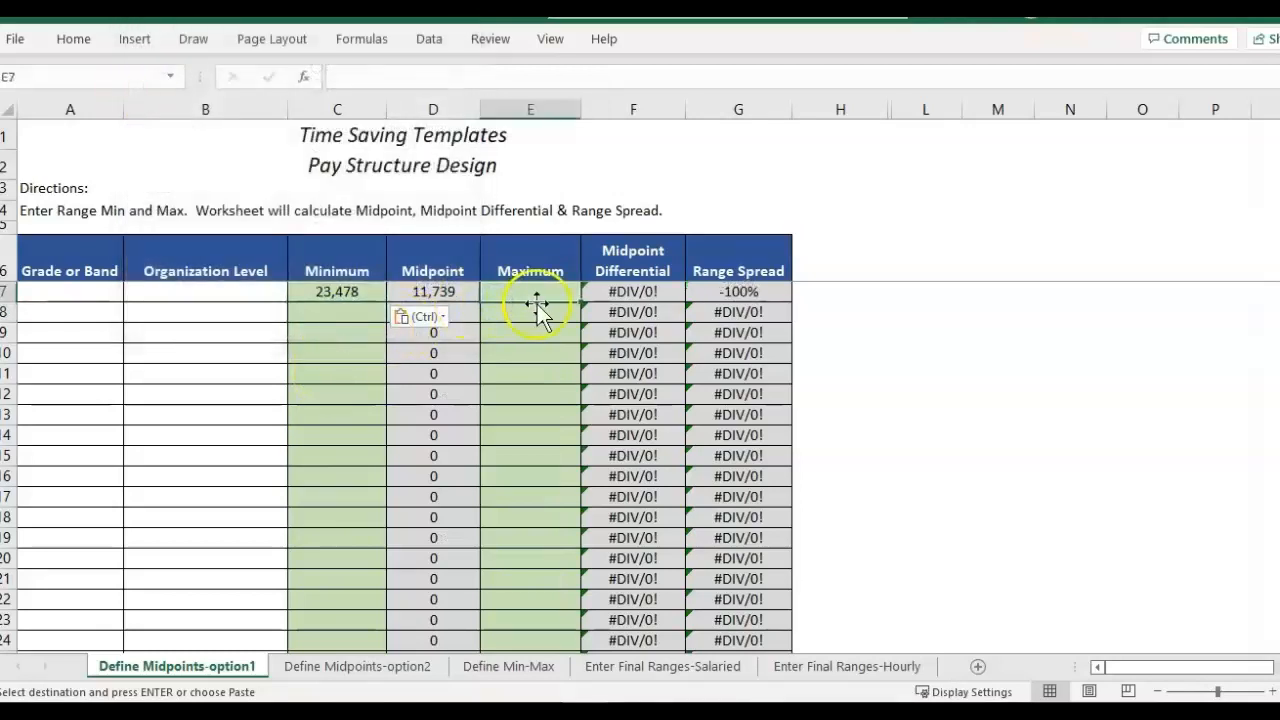
left_click(548, 674)
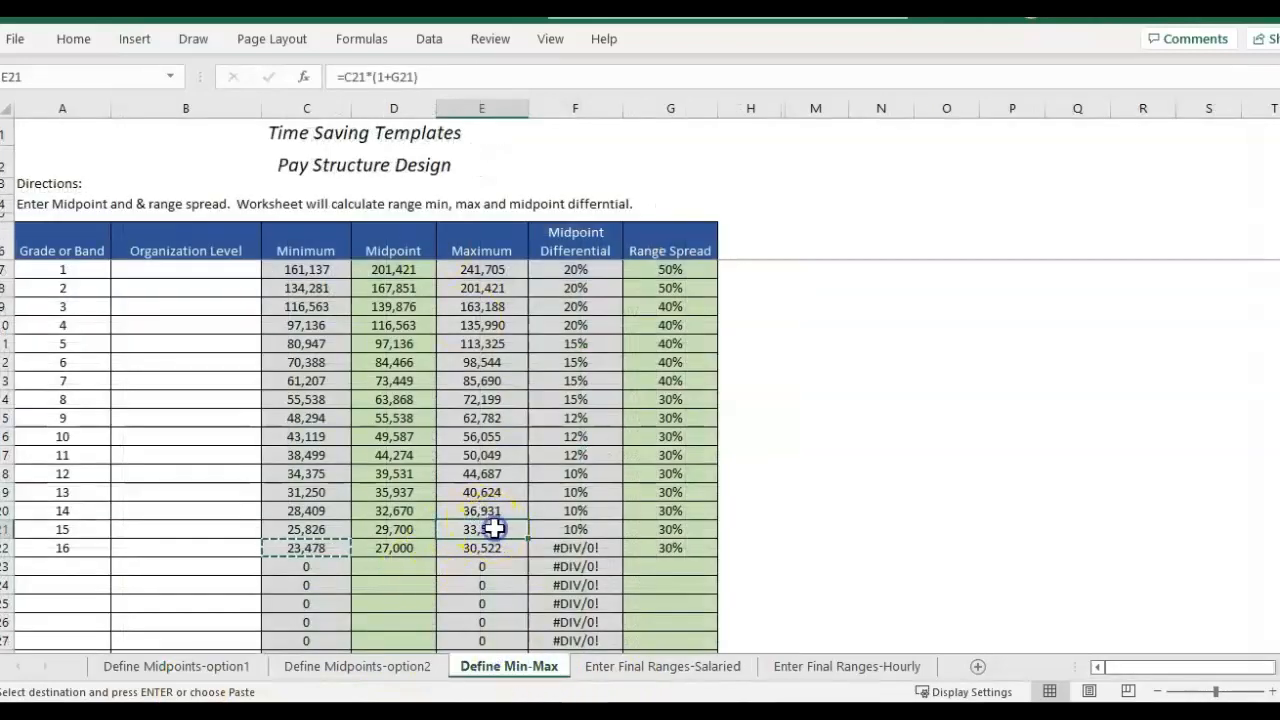
left_click(208, 670)
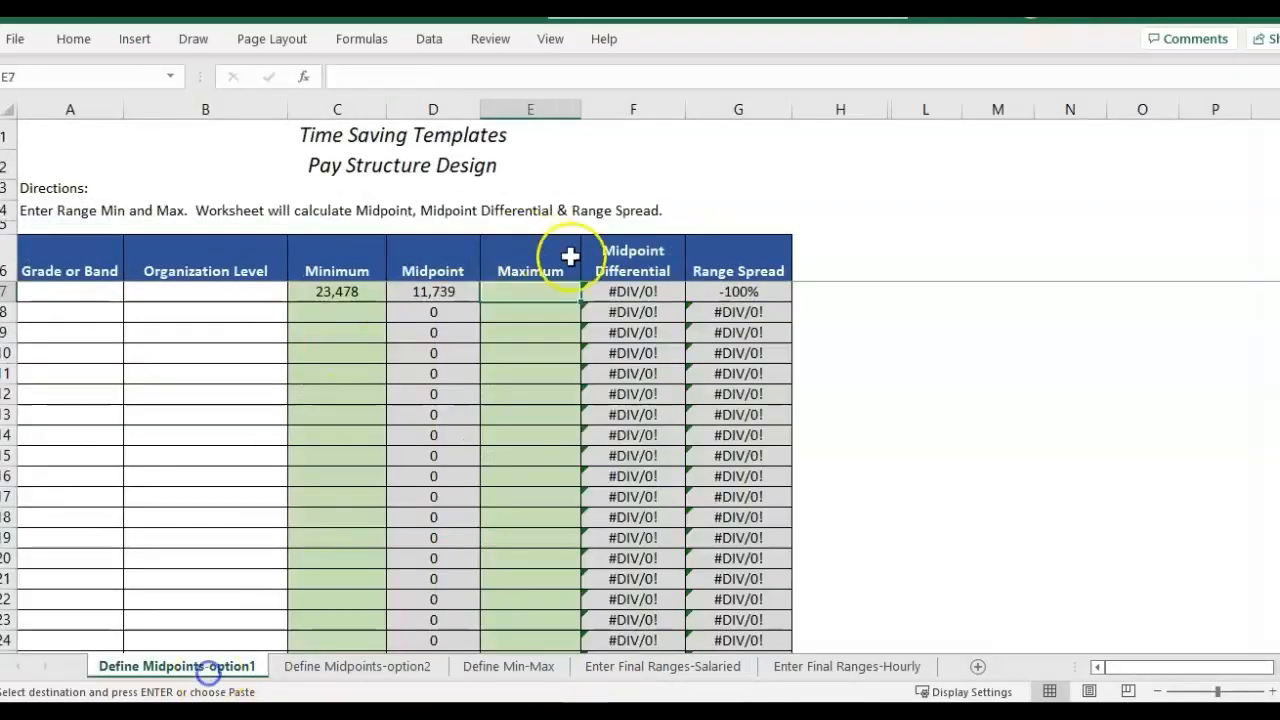
key("ctrl+alt+v")
left_click(485, 326)
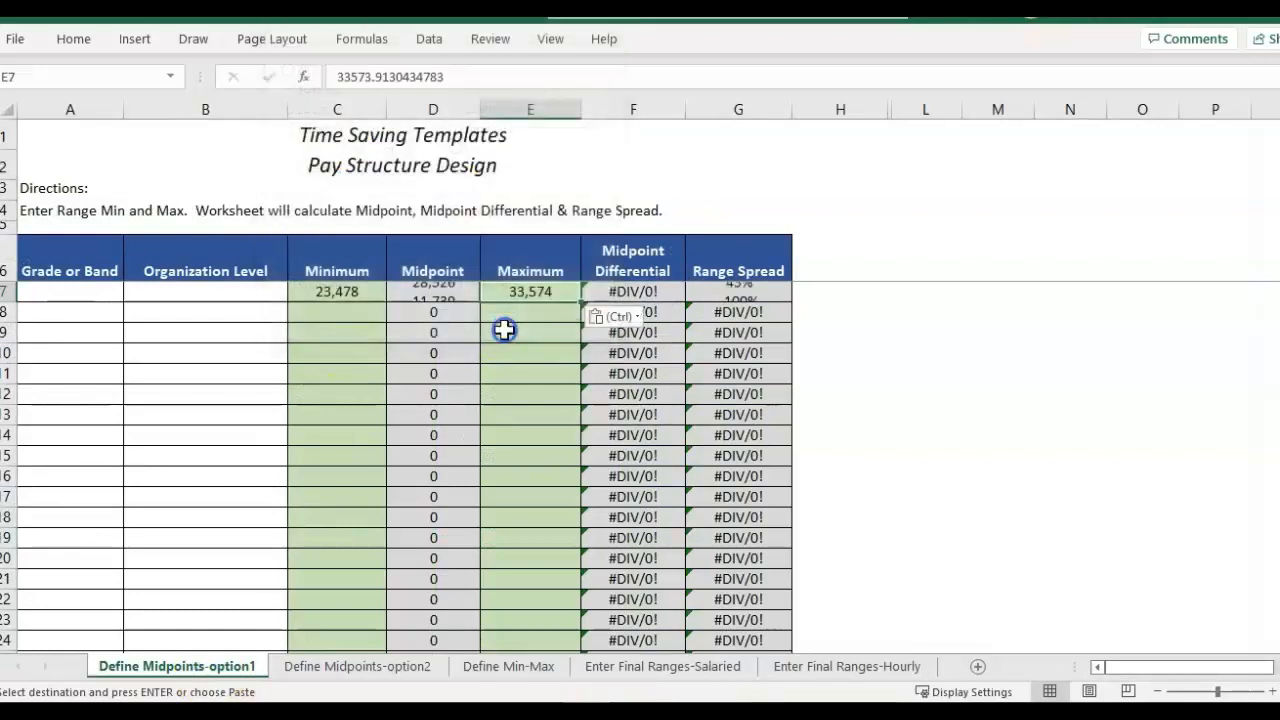
left_click(500, 316)
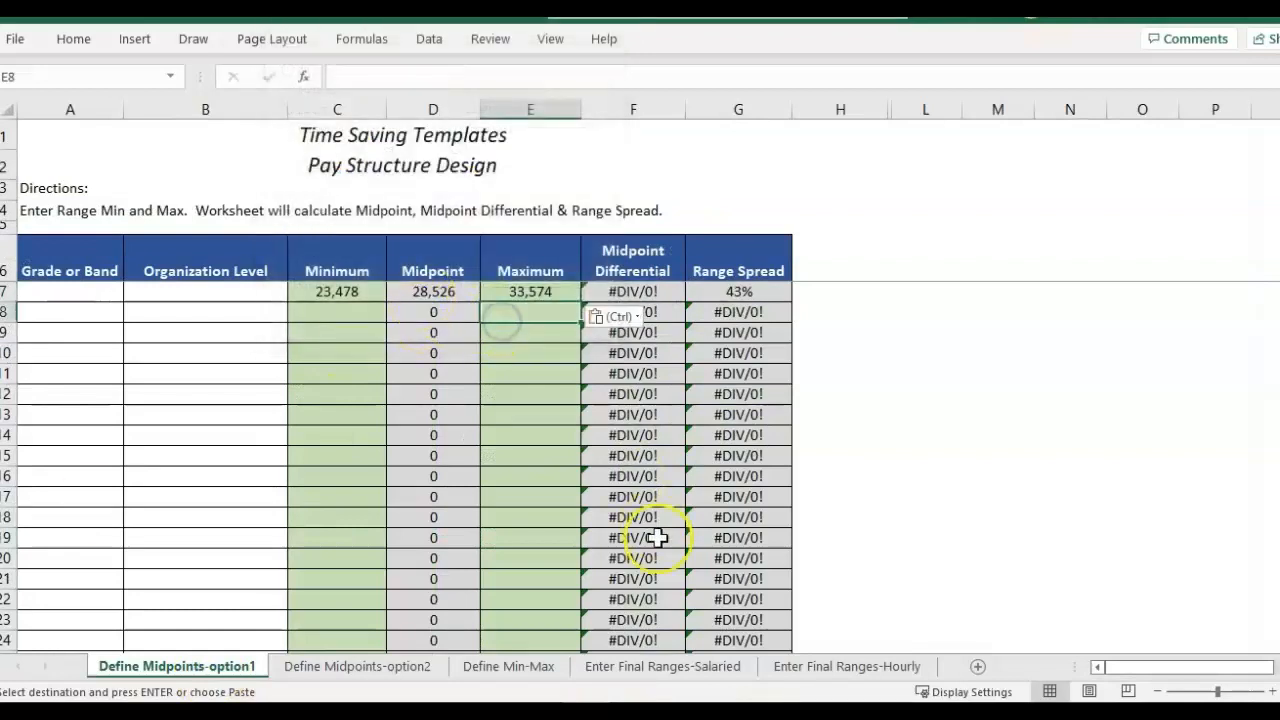
- Check grades 15 and 16 on Define Min-Max and label the combined band in A7 of Define Midpoints-option1 as 15-16
left_click(508, 666)
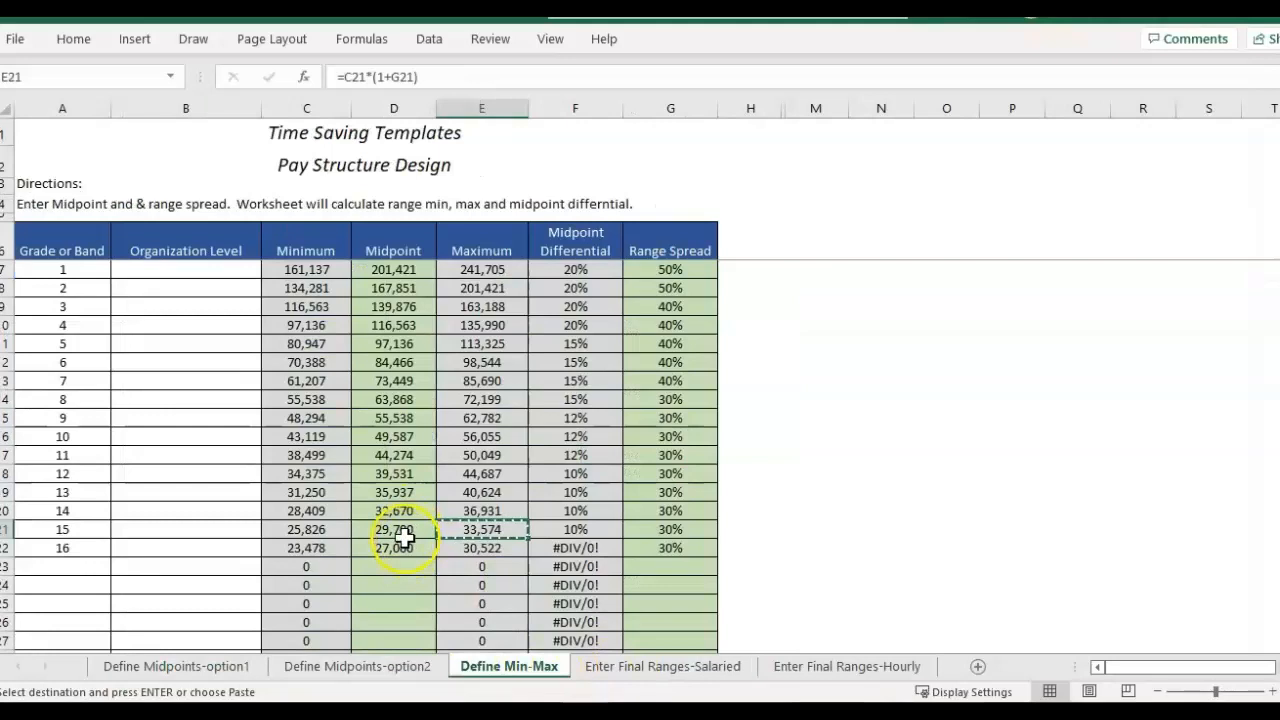
left_click_drag(94, 531, 180, 556)
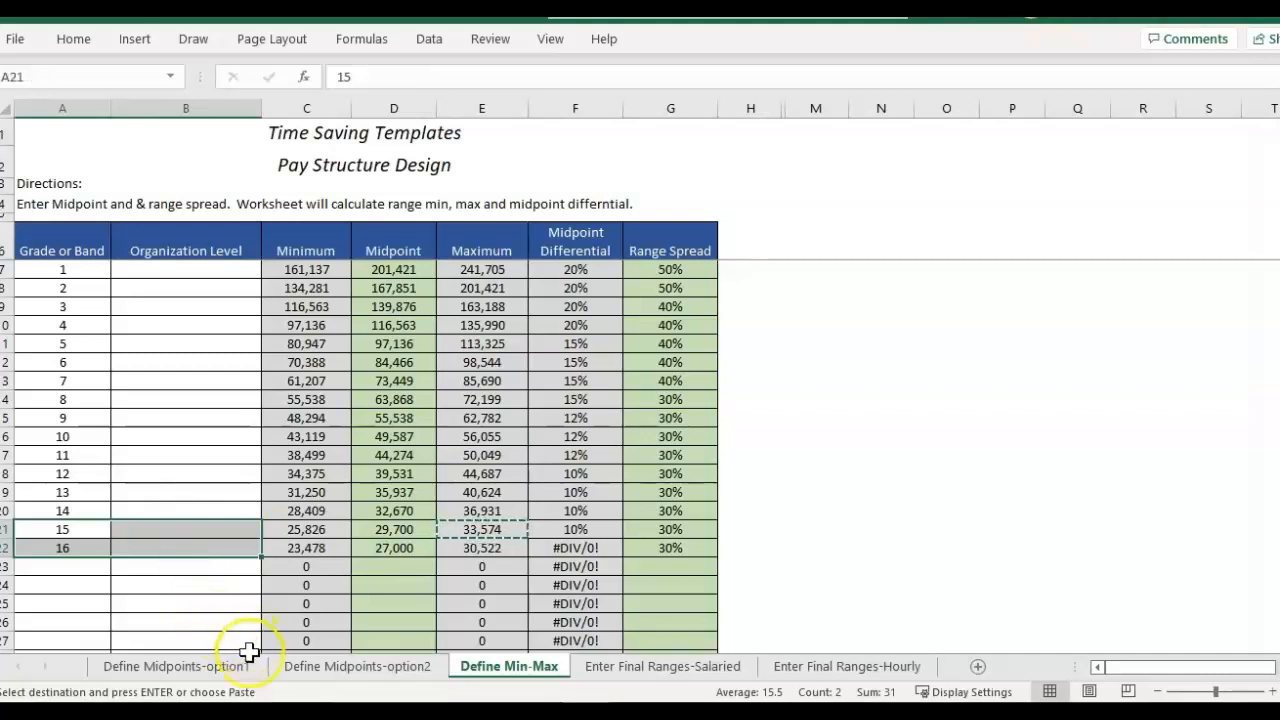
left_click(221, 672)
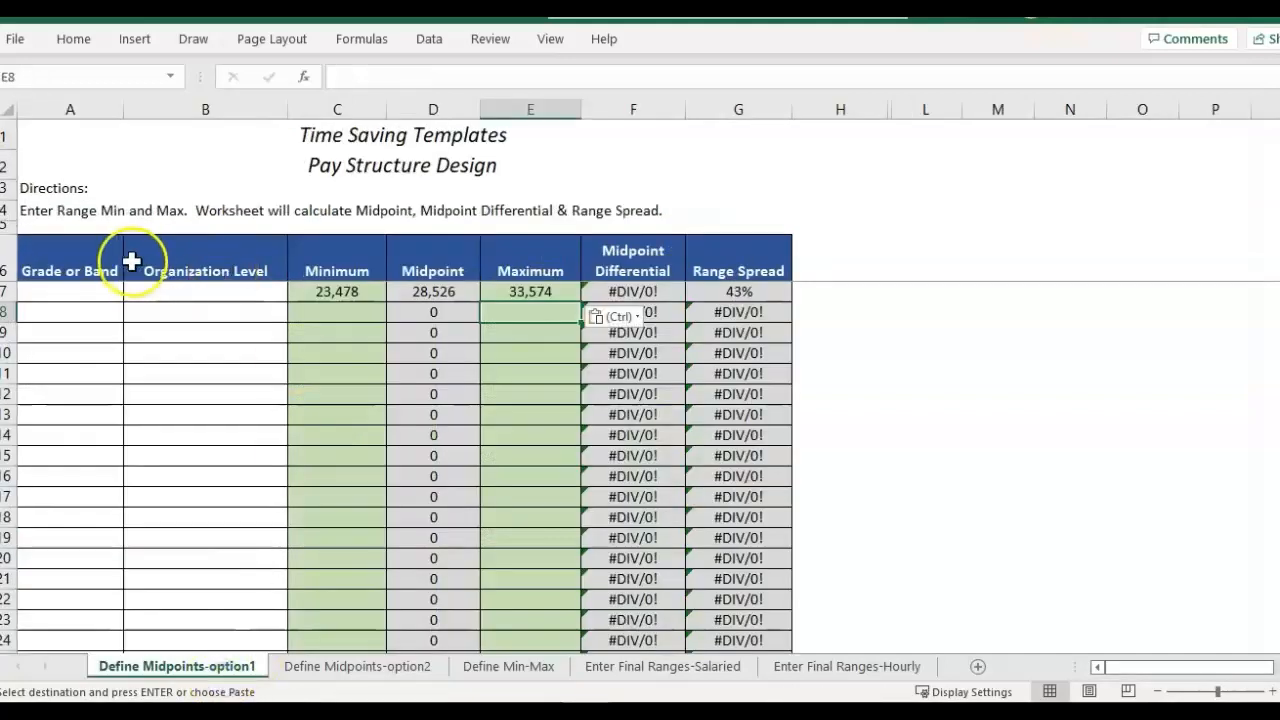
left_click(73, 291)
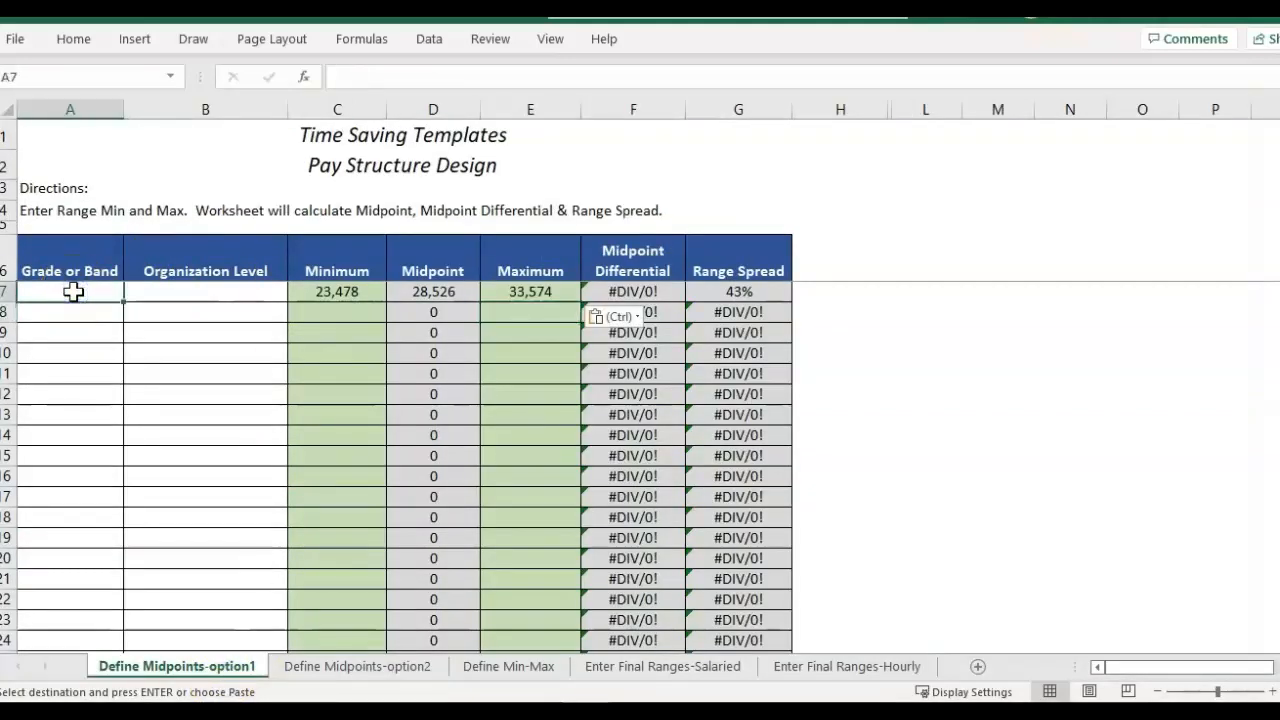
type("15-16")
key("ctrl+Return")
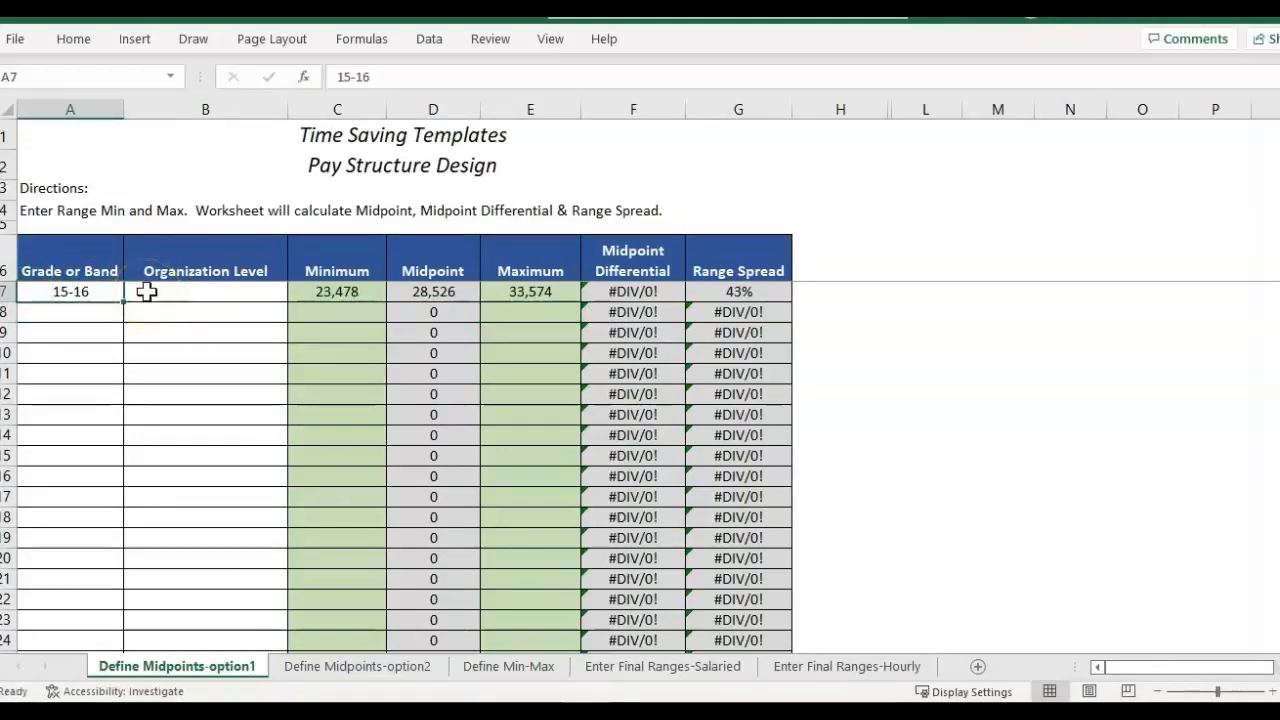
- Copy grades 1 to 14 with their minimums and maximums as values from Define Min-Max into rows 9 to 22 of Define Midpoints-option1
left_click(365, 311)
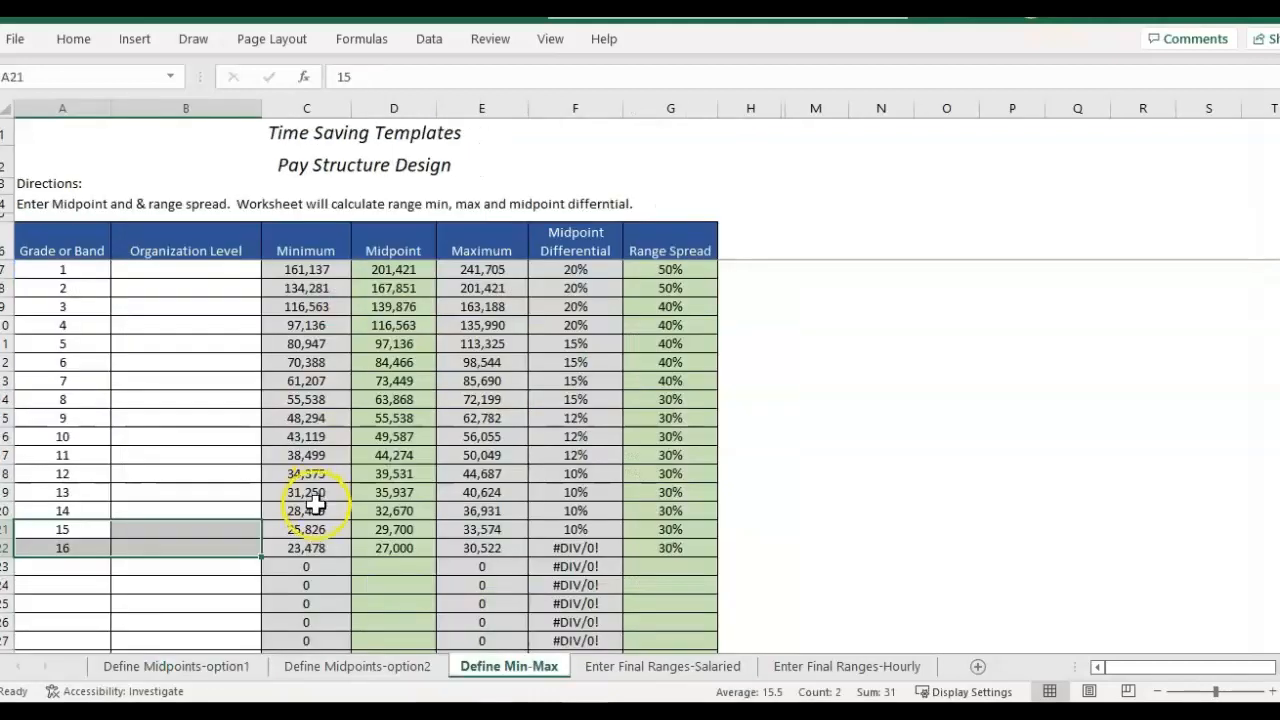
left_click_drag(306, 512, 294, 266)
key("ctrl+c")
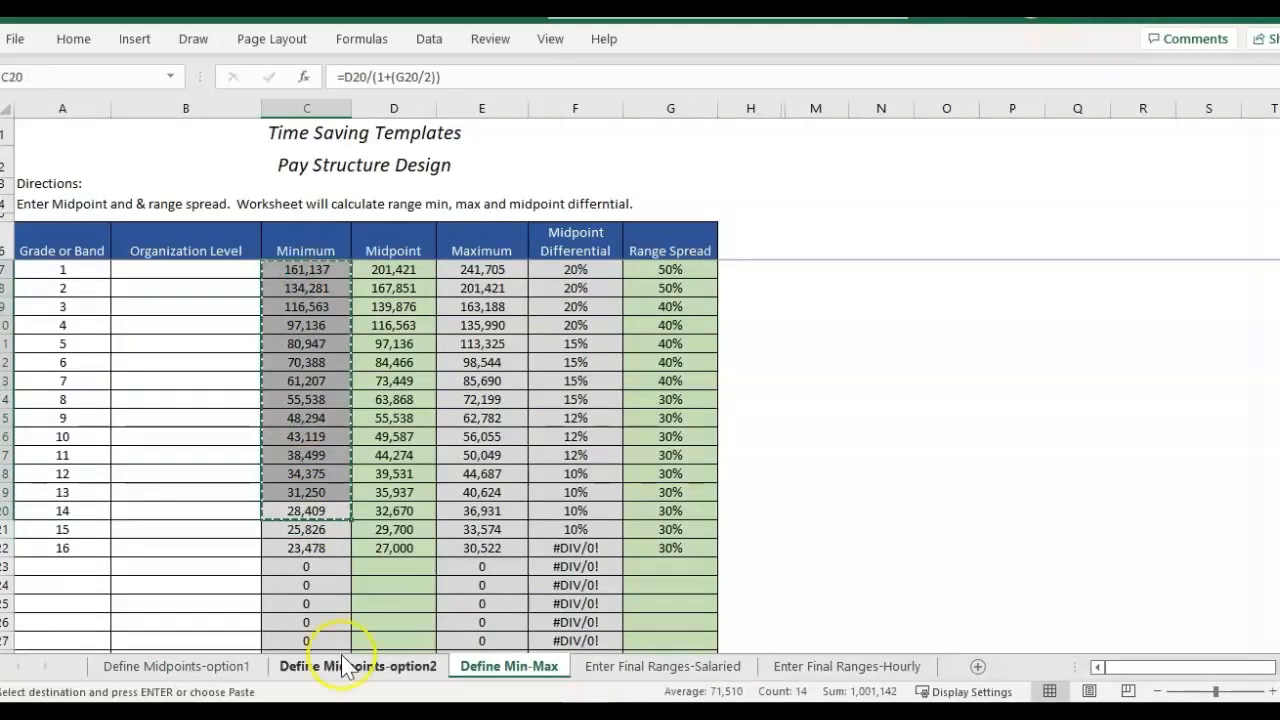
left_click(204, 676)
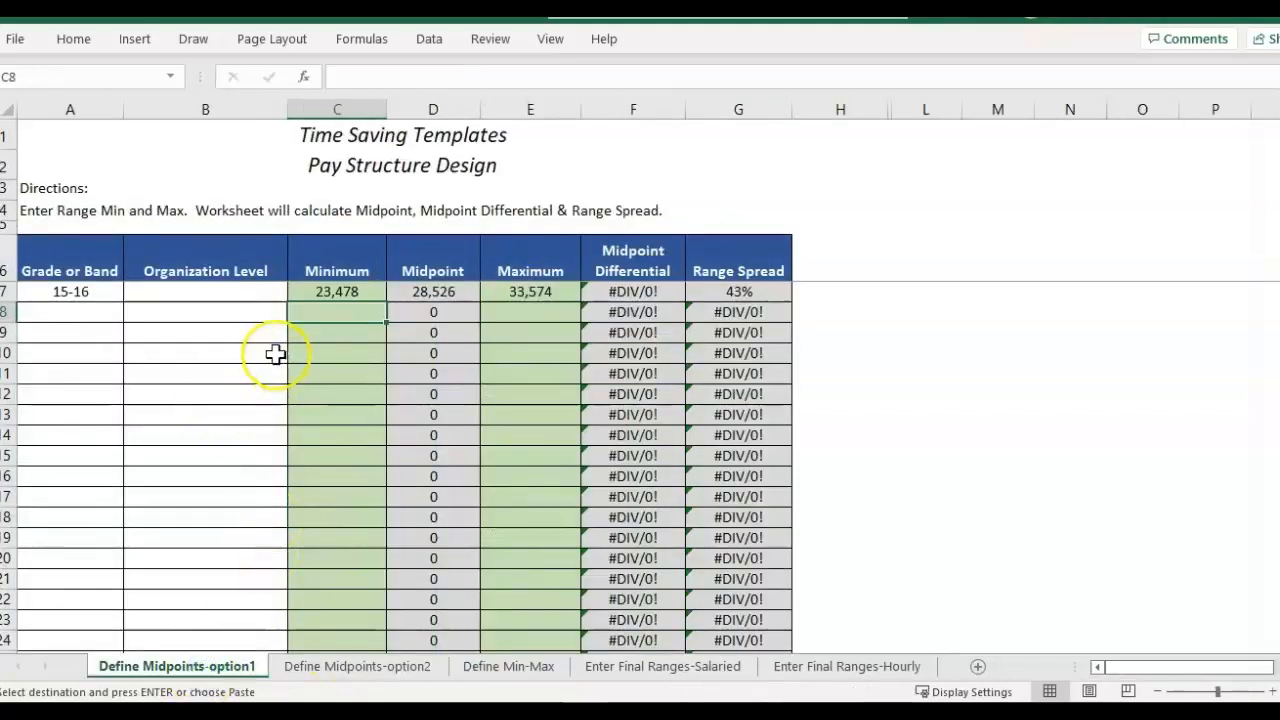
left_click(316, 342)
right_click(316, 342)
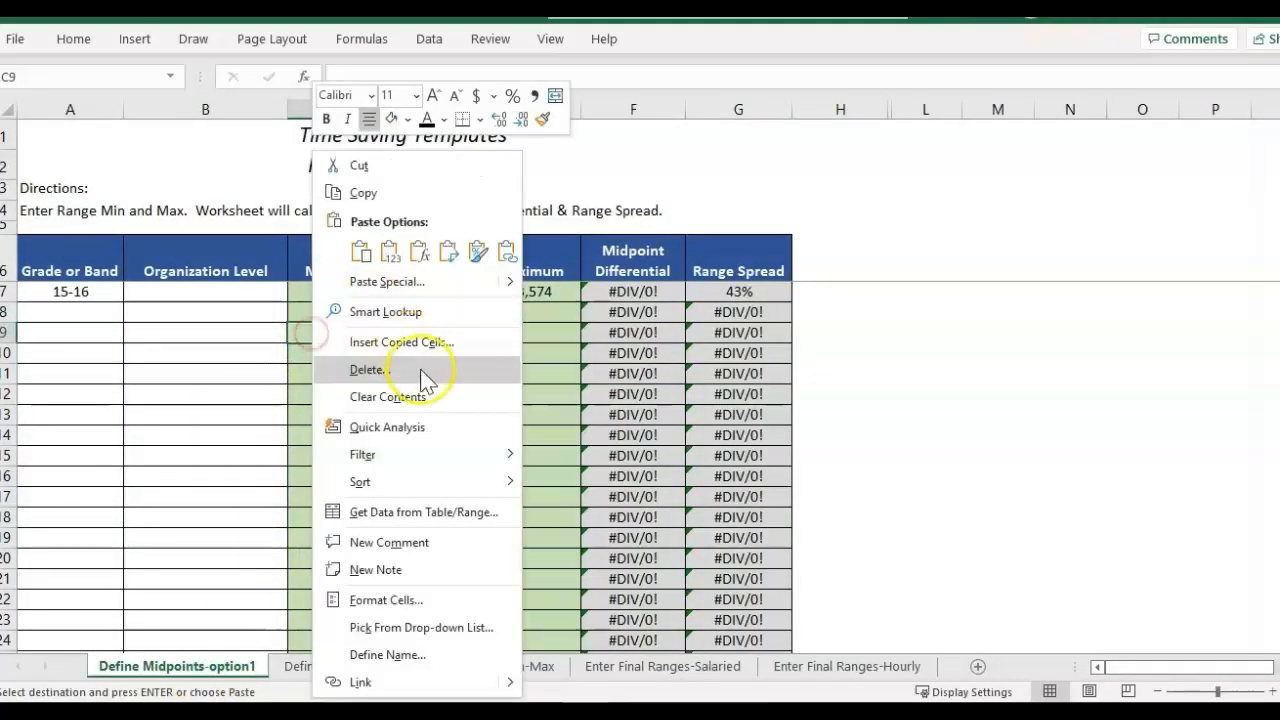
left_click(389, 251)
left_click(512, 667)
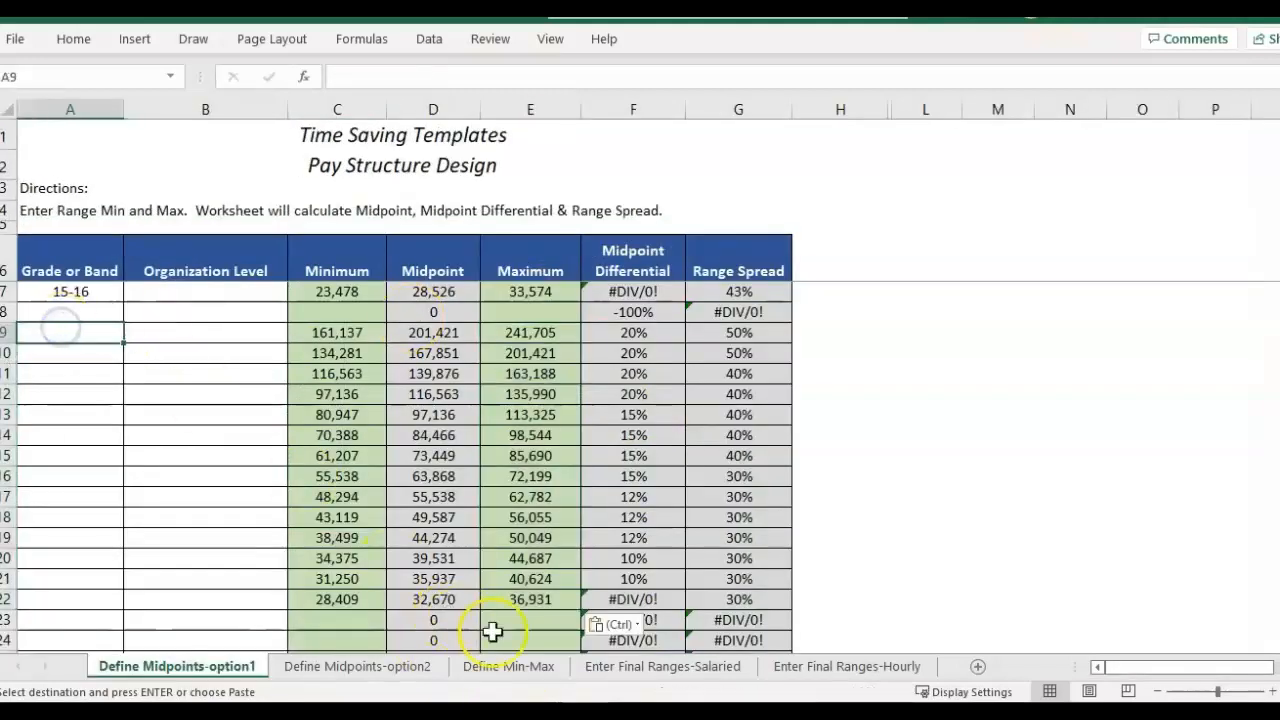
left_click(509, 666)
left_click(66, 272)
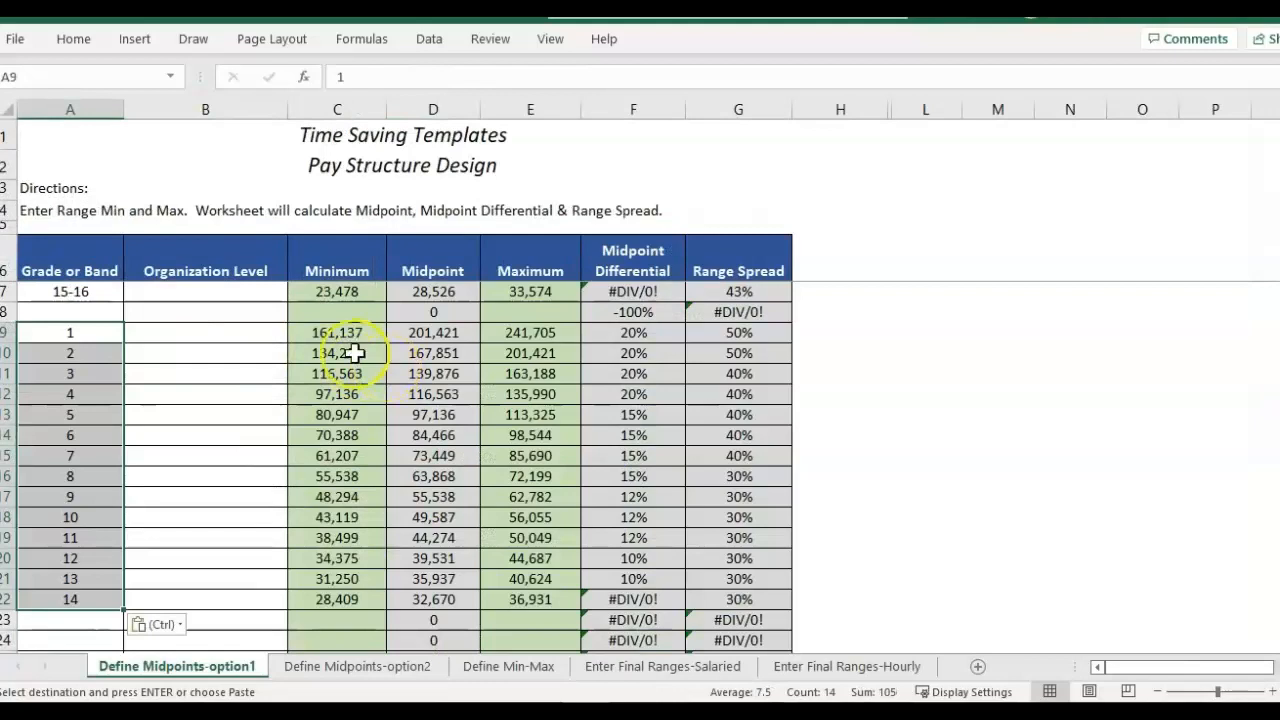
left_click(330, 350)
left_click(325, 342)
key("Down")
key("Down")
left_click(8, 298)
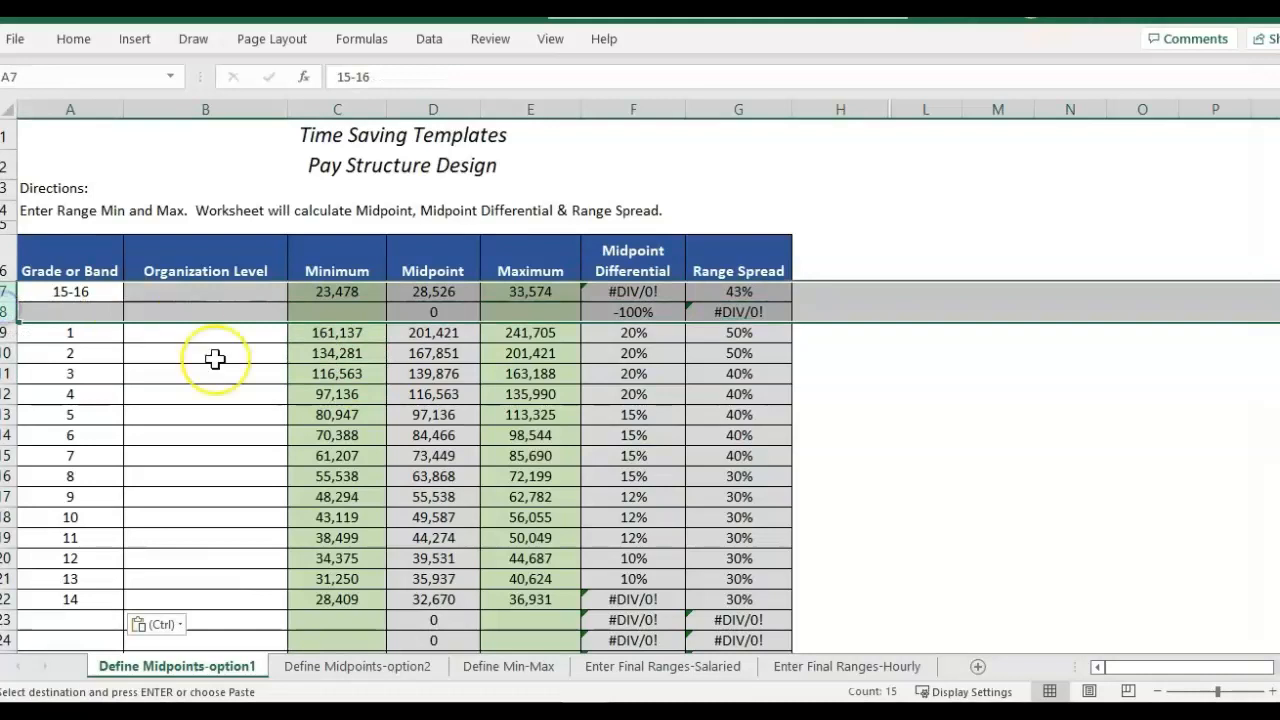
left_click(213, 582)
left_click(375, 601)
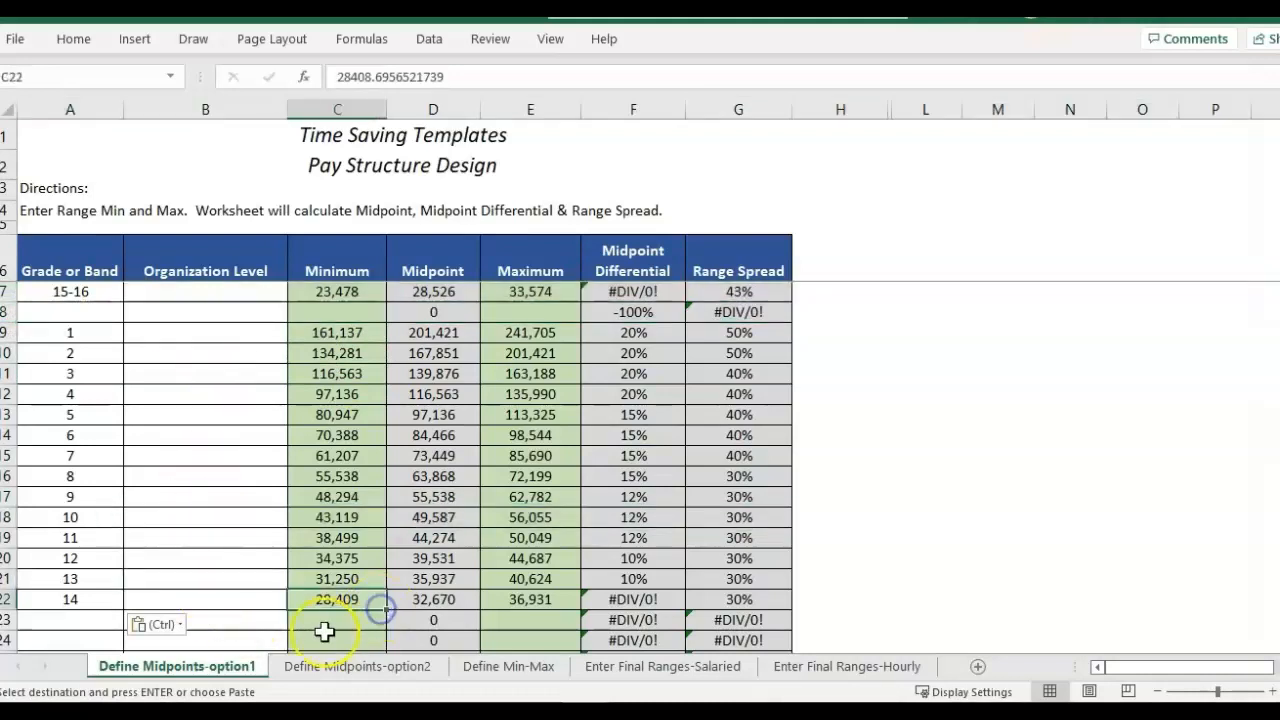
- Relabel the grade in A21 as 13-14 and clear the grade 14 label in A22
left_click(62, 580)
double_click(101, 599)
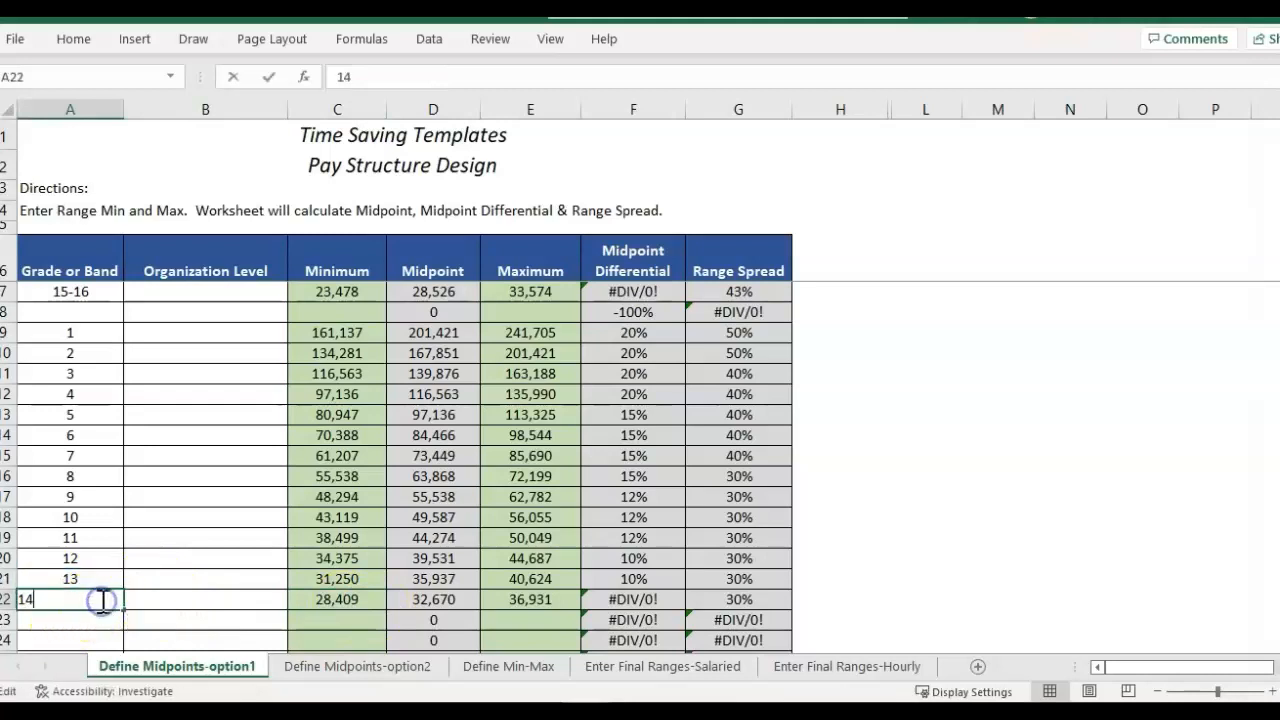
double_click(99, 585)
type("-14")
key("Tab")
key("Tab")
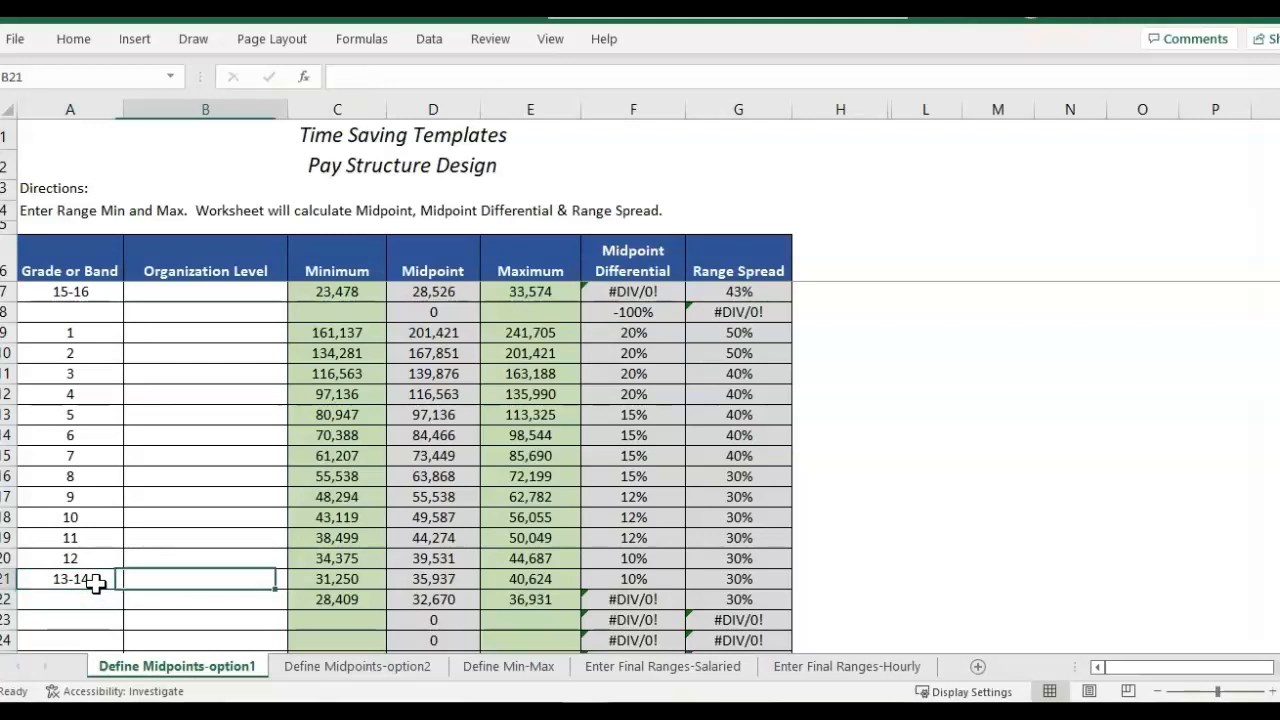
- Replace the 13-14 band's minimum in C21 with the grade 14 minimum from C22
key("Down")
key("ctrl+c")
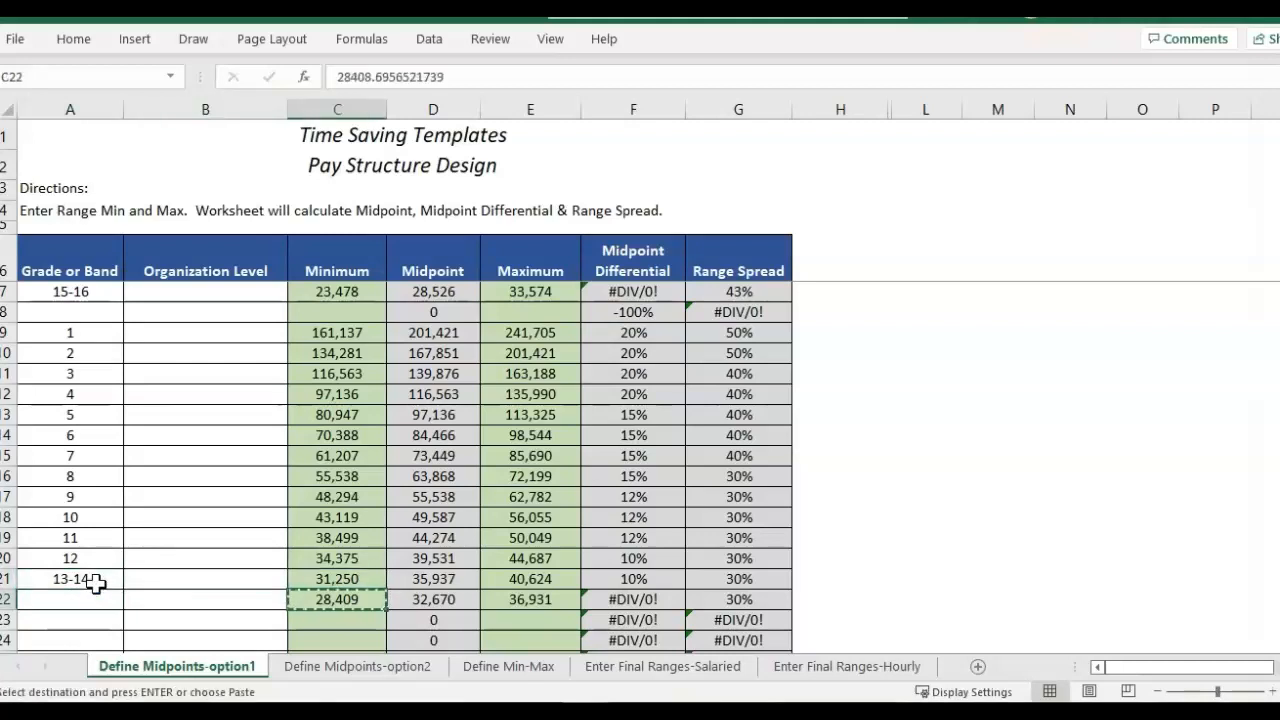
key("Up")
key("ctrl+v")
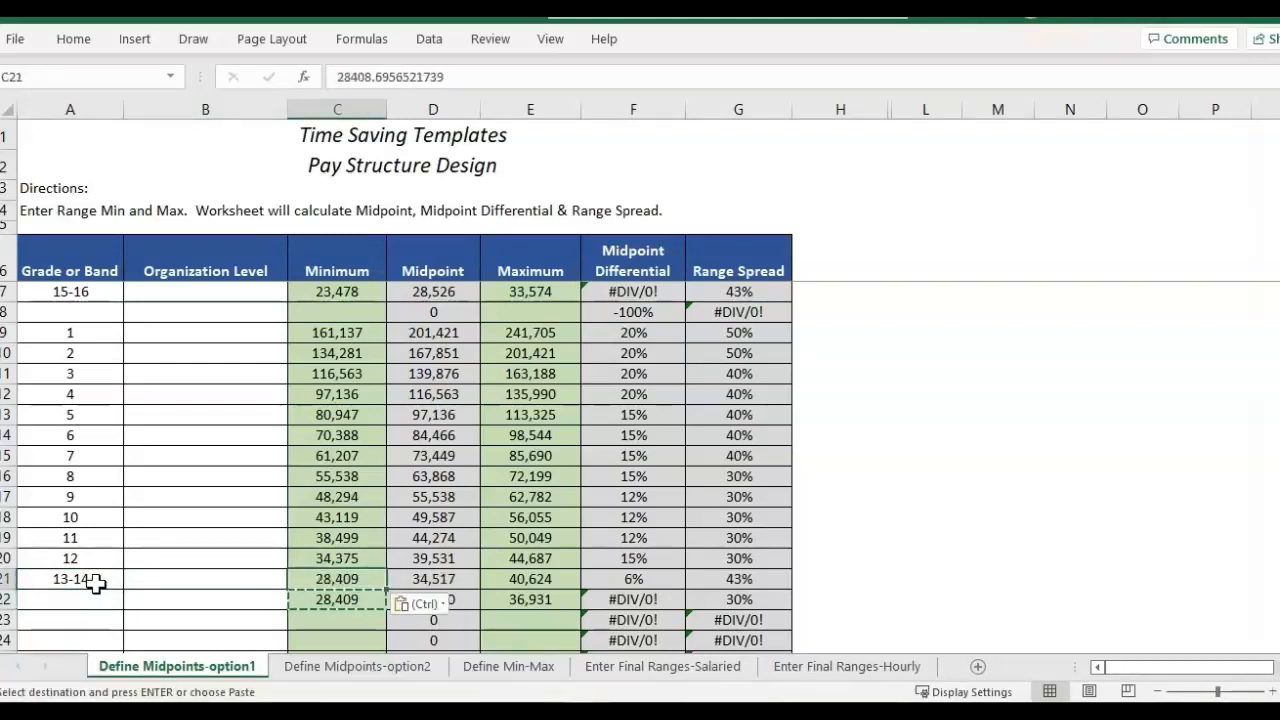
- Clear the leftover grade 14 minimum in C22 and maximum in E22
key("Tab")
key("Right")
key("Right")
key("Left")
key("Left")
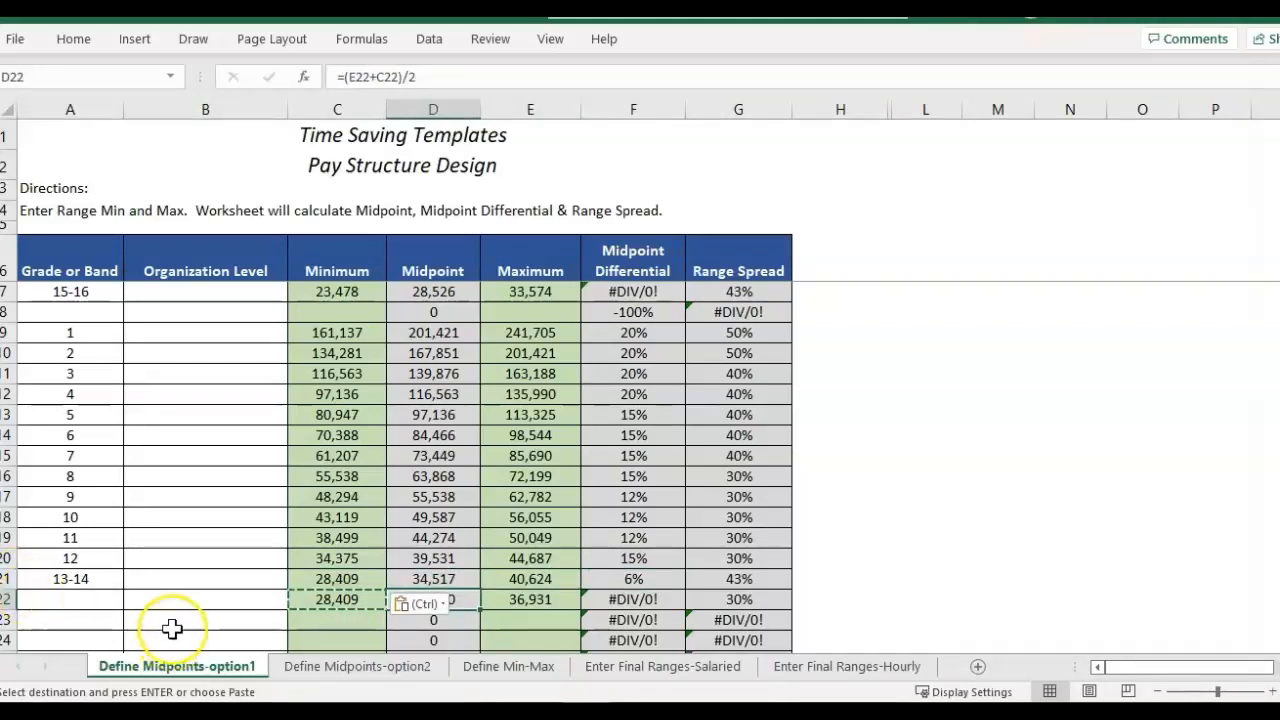
left_click(340, 598)
key("Escape")
key("Delete")
key("Right")
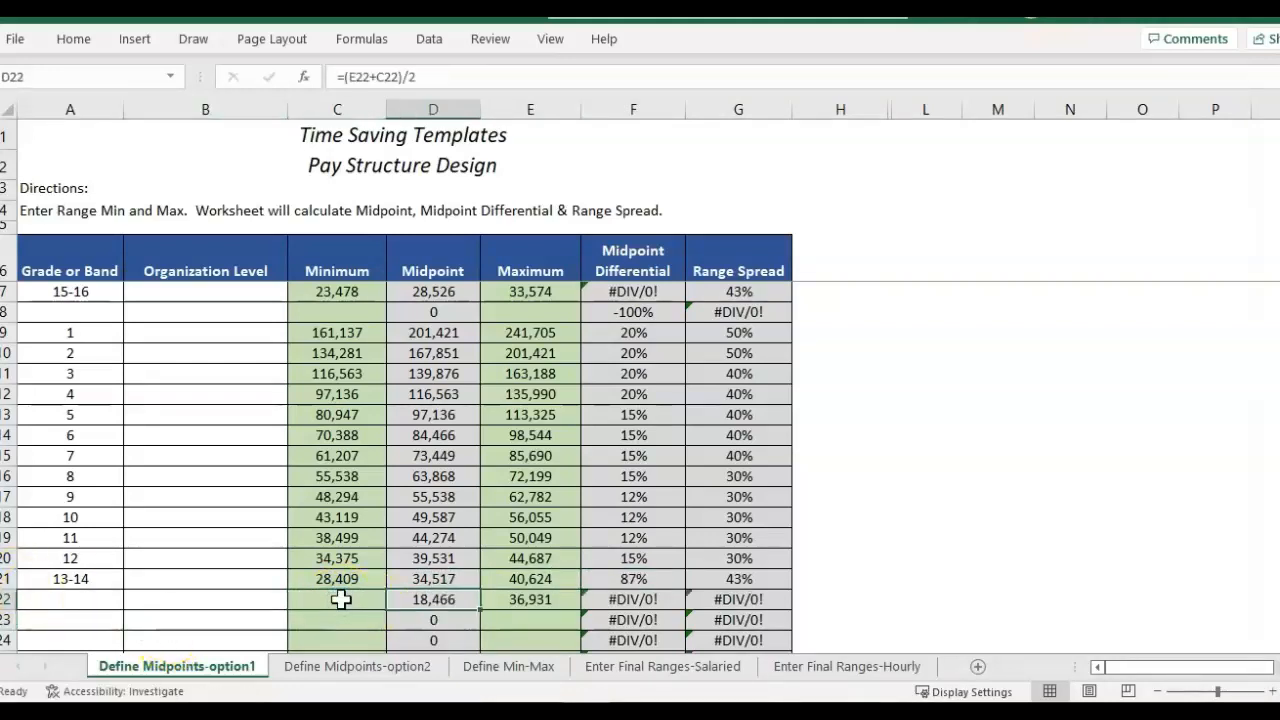
key("Right")
key("Delete")
- Enter 11-12 as the grade in A19 and clear the grade 12 label in A20
left_click(94, 560)
left_click(97, 541)
type("11-12")
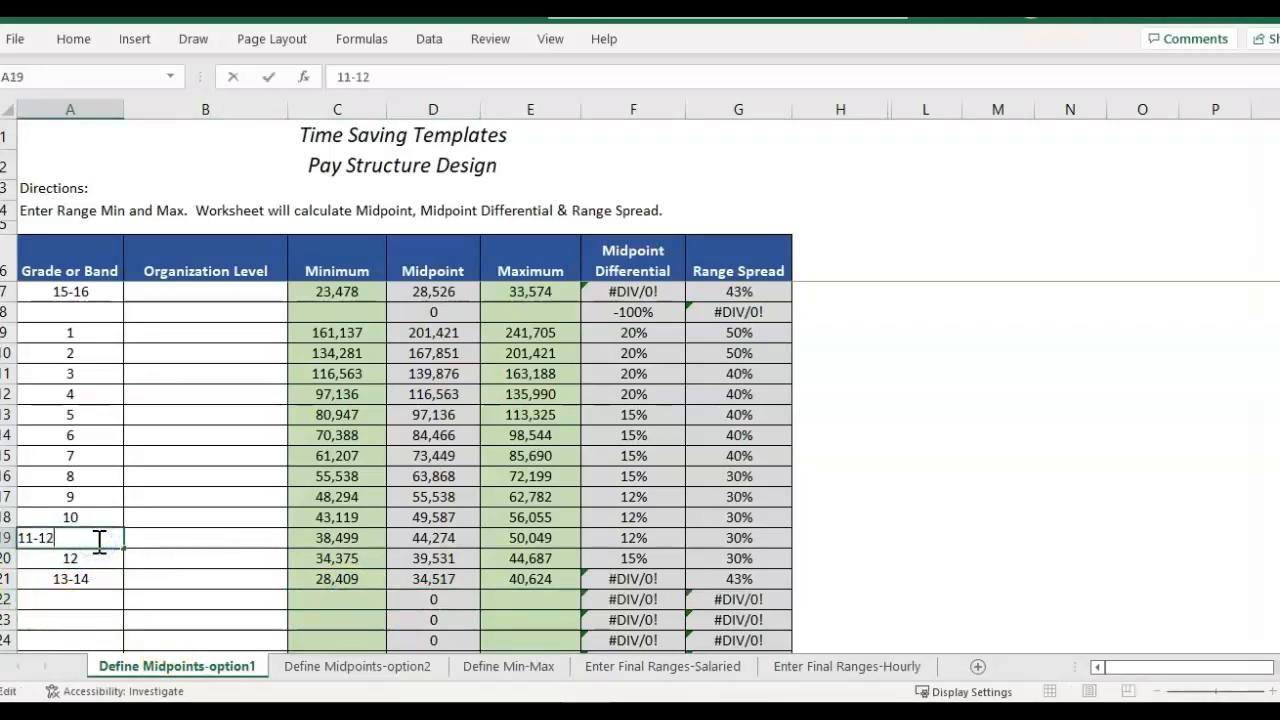
key("Return")
key("Delete")
- Replace the grade label in A19 with the text "11 and 12"
left_click(97, 540)
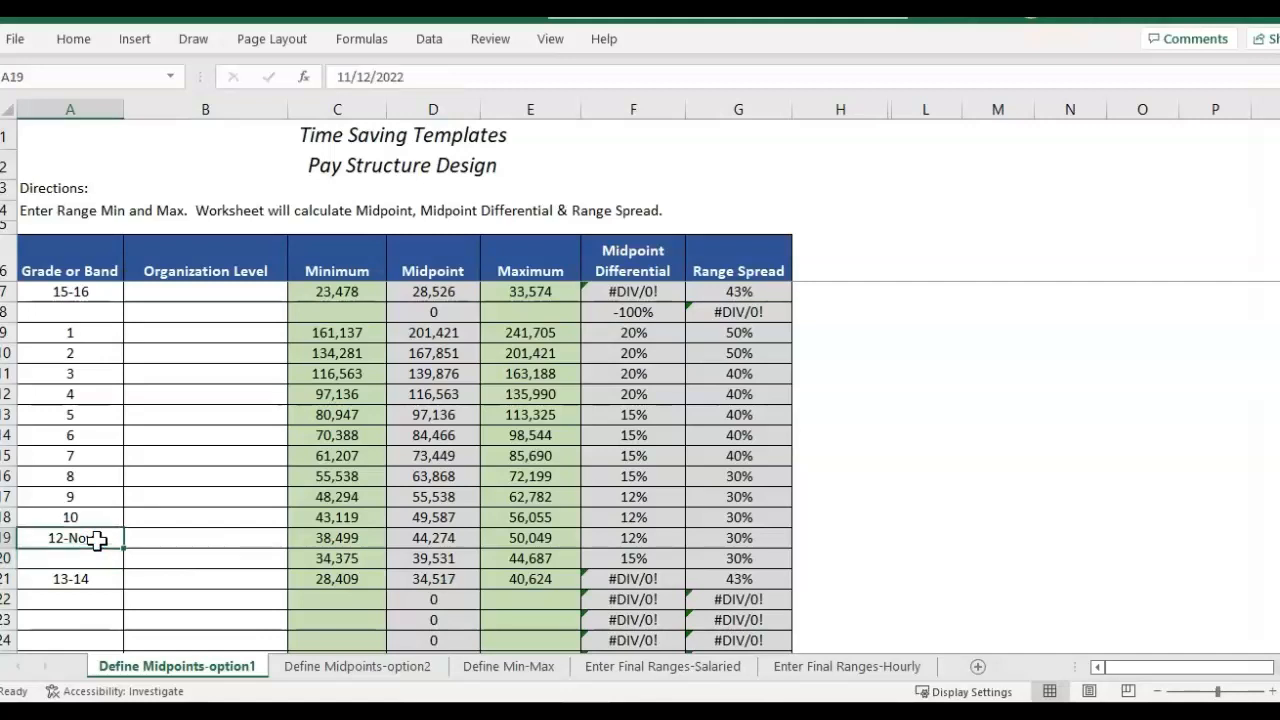
left_click(75, 530)
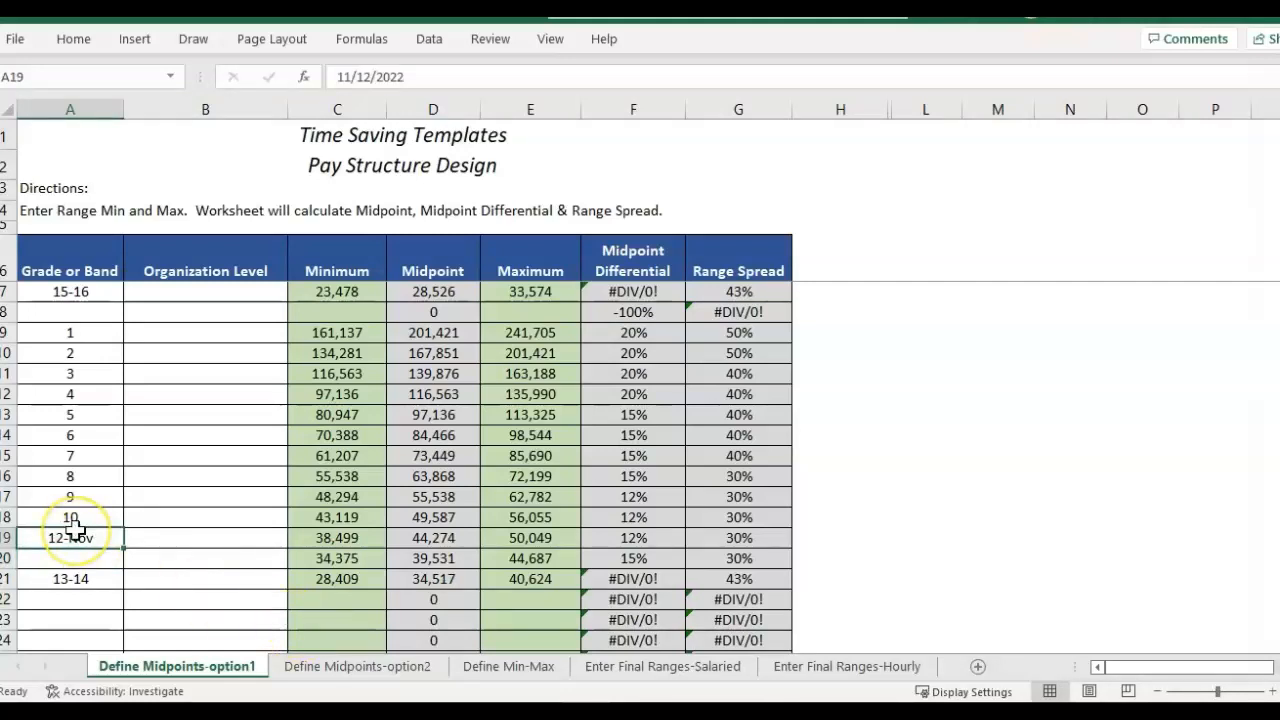
type("11 and 12")
key("Return")
- Replace the minimum of the 11 and 12 band in C19 with the grade 12 minimum from C20
key("Right")
key("Right")
key("Right")
key("Left")
key("ctrl+c")
key("Up")
key("ctrl+v")
key("Down")
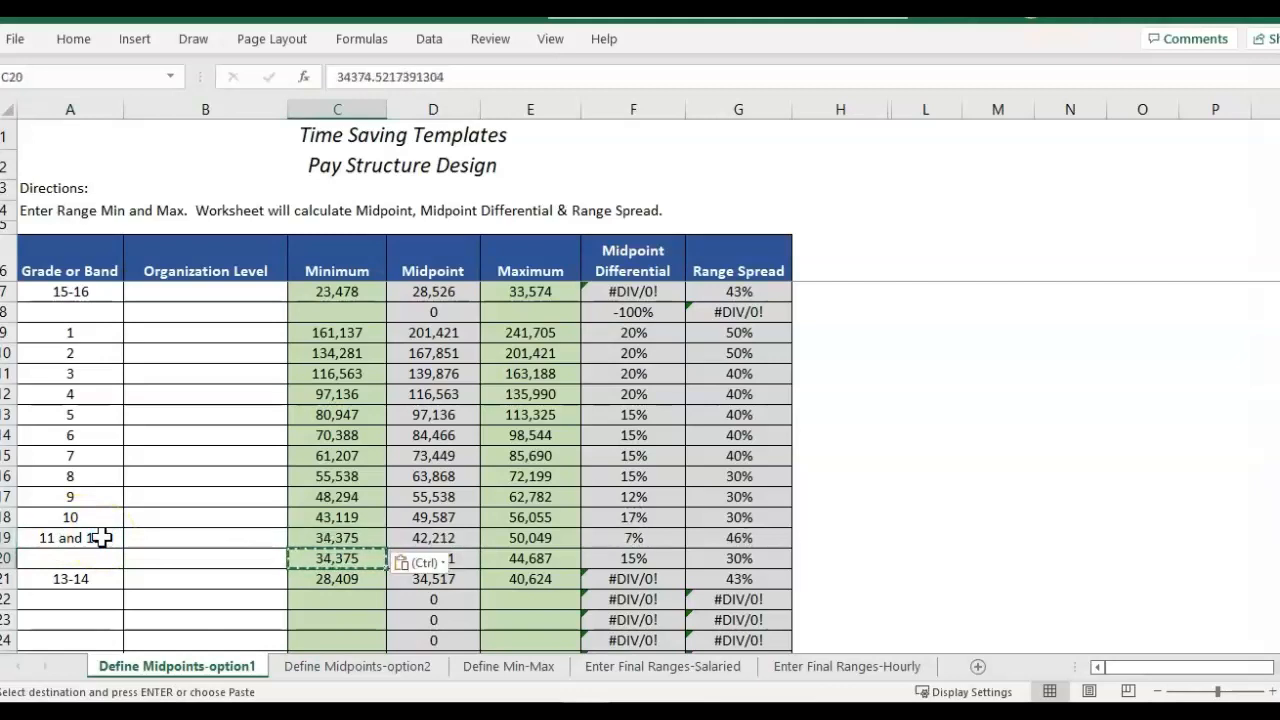
- Clear the leftover grade 12 minimum in C20 and maximum in E20
key("Delete")
key("Right")
key("Right")
key("Delete")
key("Up")
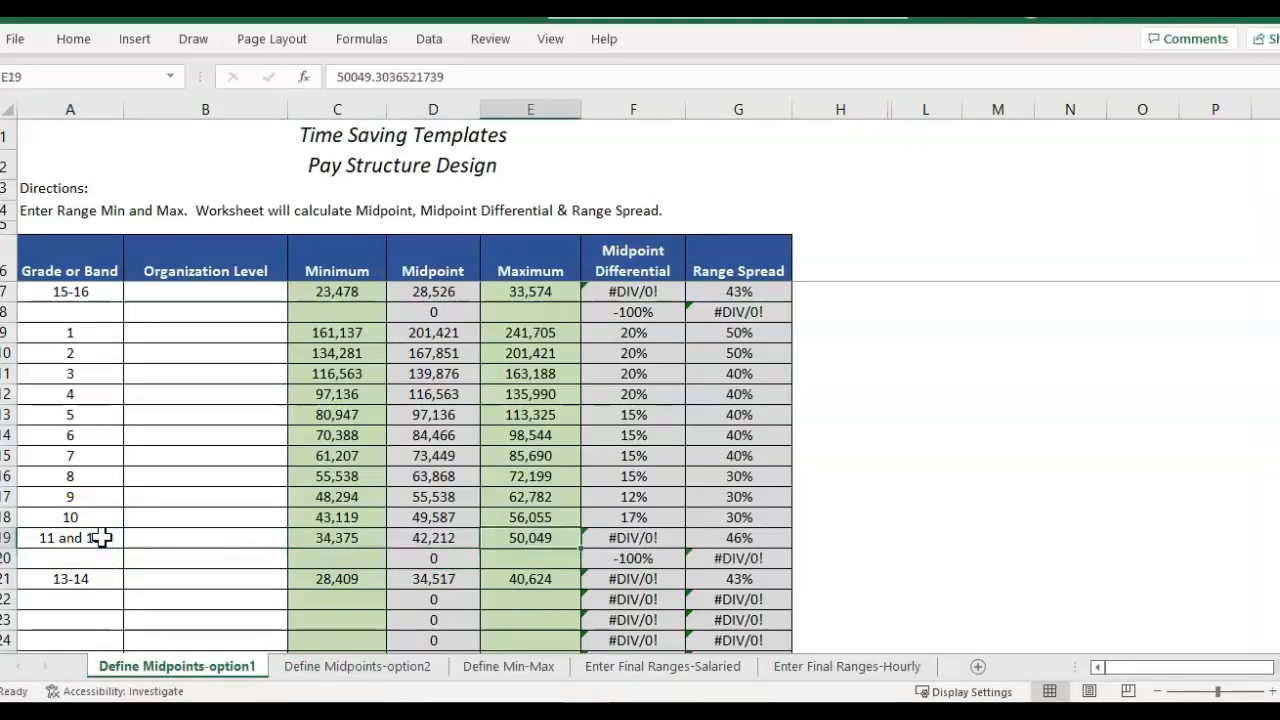
key("Left")
key("Left")
key("Left")
key("Left")
key("Up")
key("Up")
key("Up")
key("Up")
key("Right")
key("Up")
key("Up")
key("Up")
key("Up")
- Copy the 13-14 band label and its minimum from A21:C21 up into row 20
left_click_drag(94, 578, 344, 583)
key("ctrl+c")
key("Up")
key("ctrl+v")
- Copy the 13-14 band's maximum from E21 into E20
key("Right")
key("Right")
key("Right")
key("Down")
key("Right")
key("ctrl+c")
key("Up")
key("Up")
key("Down")
key("ctrl+v")
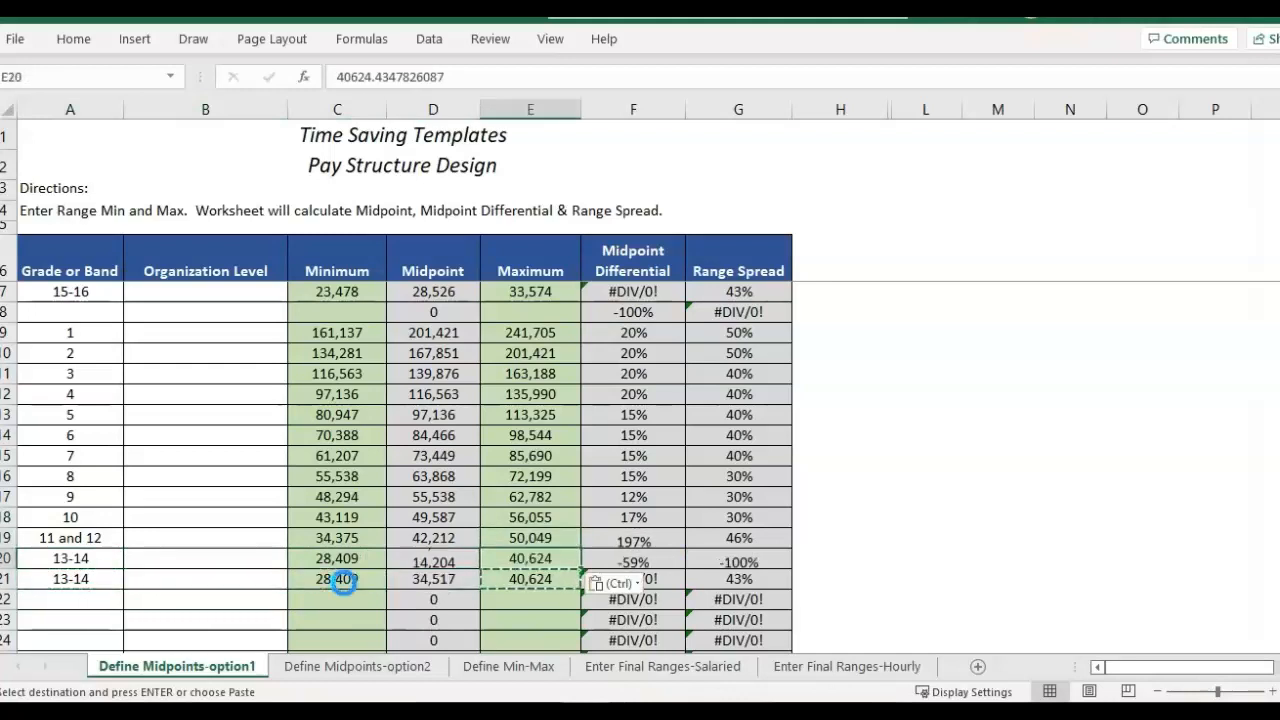
- Copy the 15-16 band label and its minimum from A7:C7 into row 21
key("Left")
key("Left")
key("Left")
key("Left")
left_click_drag(41, 297, 302, 297)
key("ctrl+c")
left_click(70, 579)
key("ctrl+v")
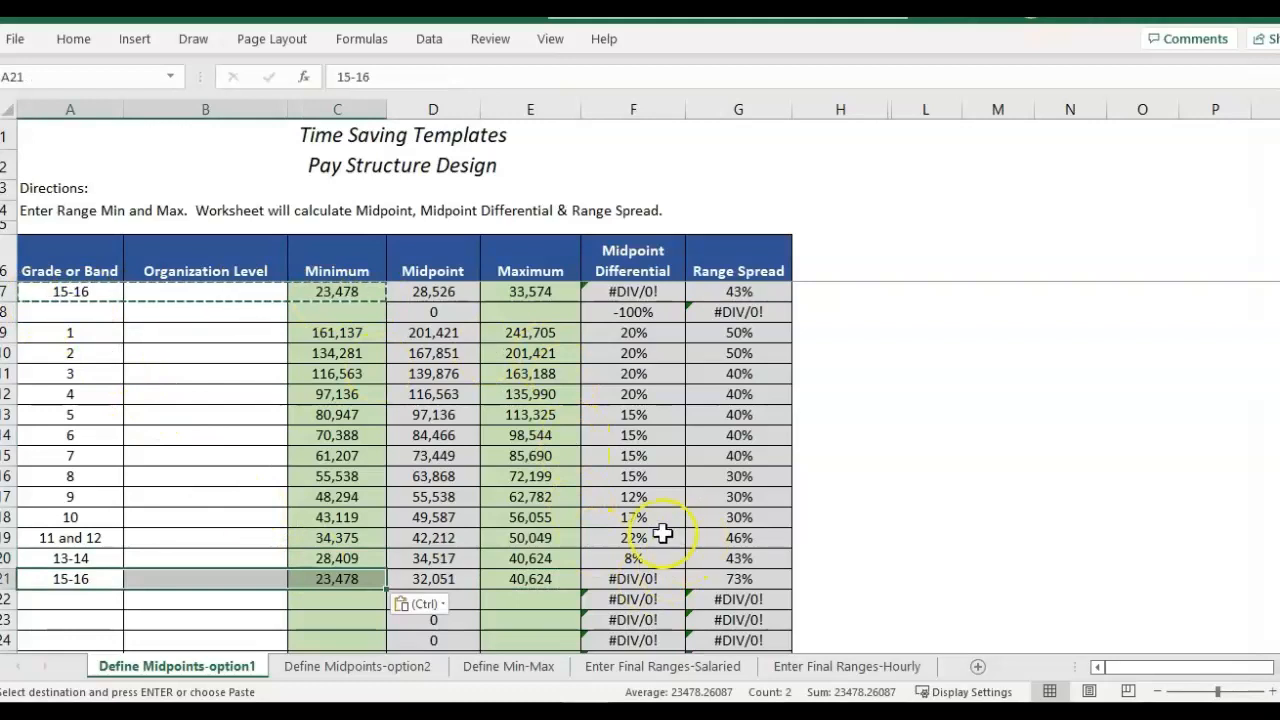
- Replace the maximum of the 15-16 band in E21 with the value copied from E7
left_click(430, 289)
left_click(516, 290)
key("ctrl+c")
key("Down")
key("Down")
key("Down")
key("Down")
key("Down")
key("Down")
key("Down")
key("Down")
key("Down")
key("Down")
key("Down")
key("Down")
key("Down")
key("Down")
key("ctrl+v")
- Open the Enter Final Ranges-Salaried sheet
key("Right")
key("Up")
key("Up")
key("Home")
key("Up")
key("Up")
key("Up")
key("Up")
key("Up")
key("Up")
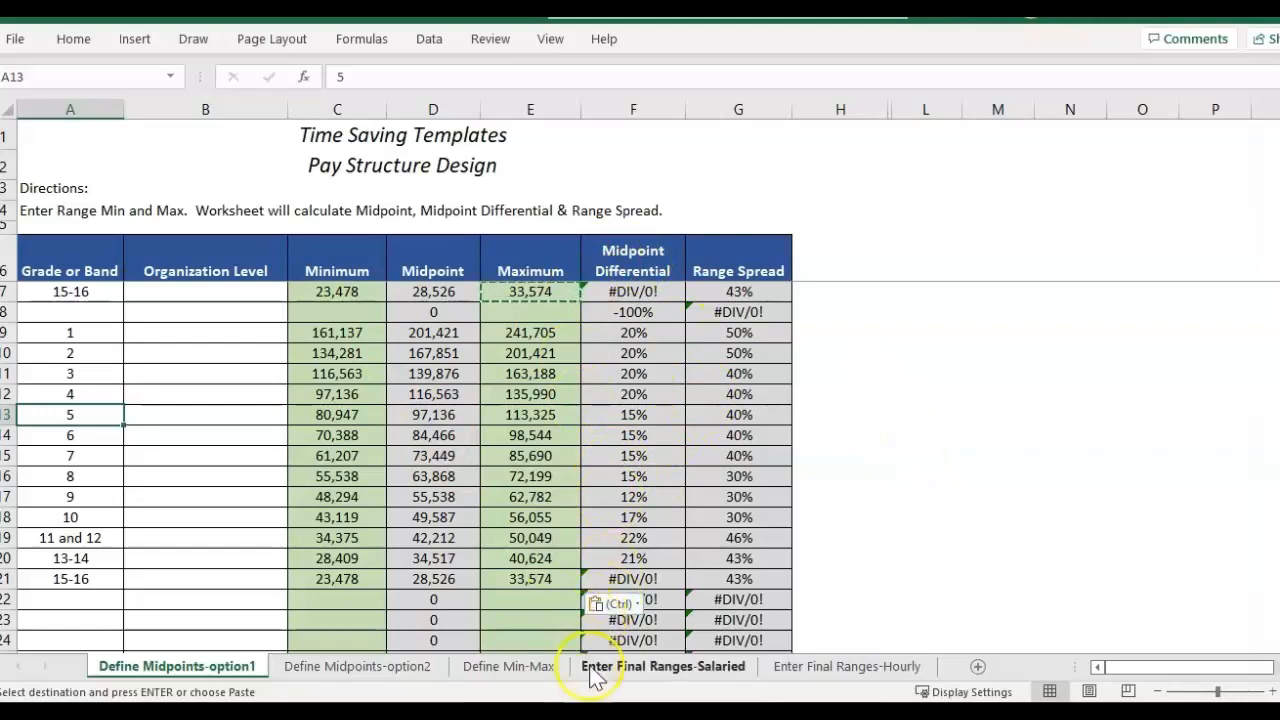
left_click(650, 680)
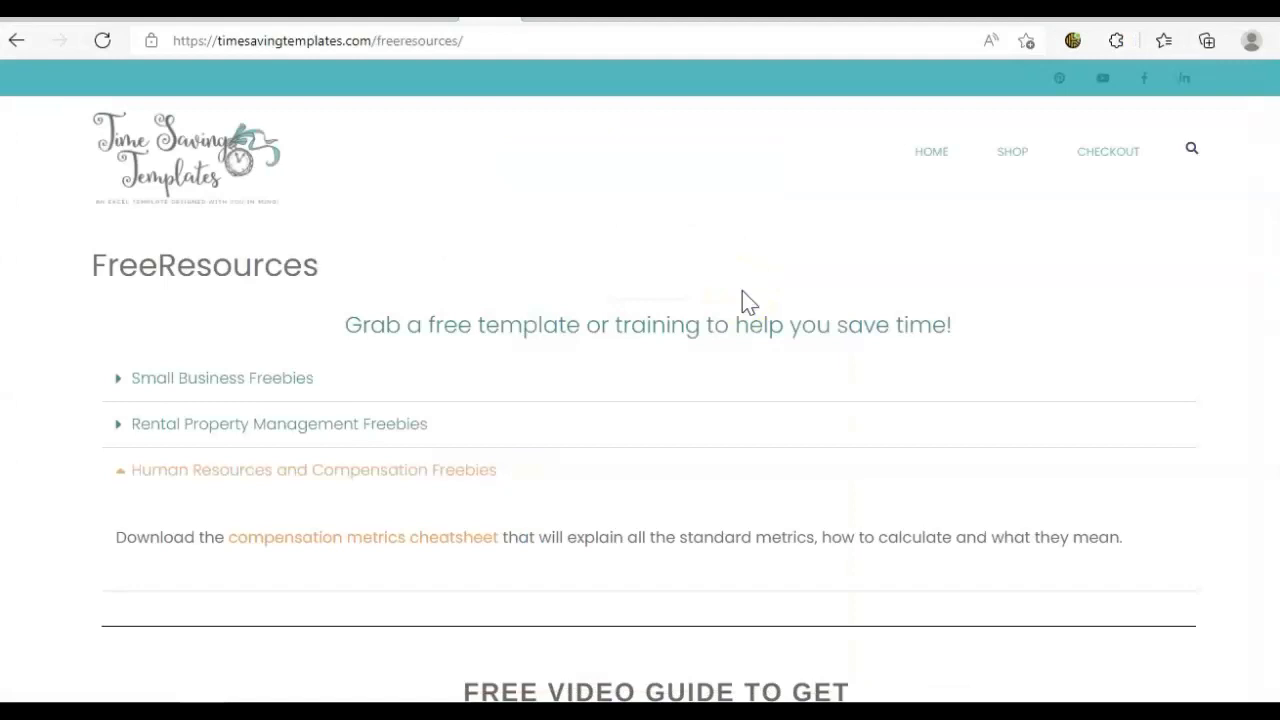
- Look through the FreeResources page on timesavingtemplates.com, including the compensation metrics cheatsheet and the free Excel video guide
mouse_move(1020, 165)
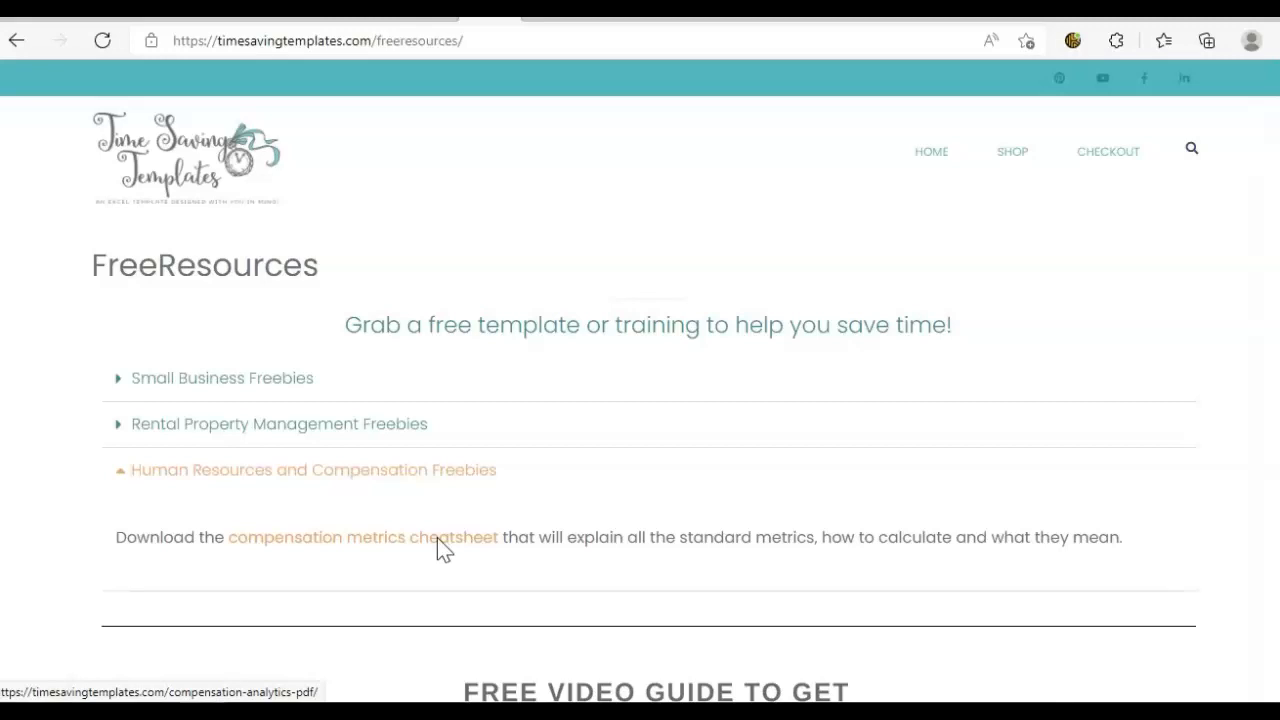
scroll(437, 537, "down", 4)
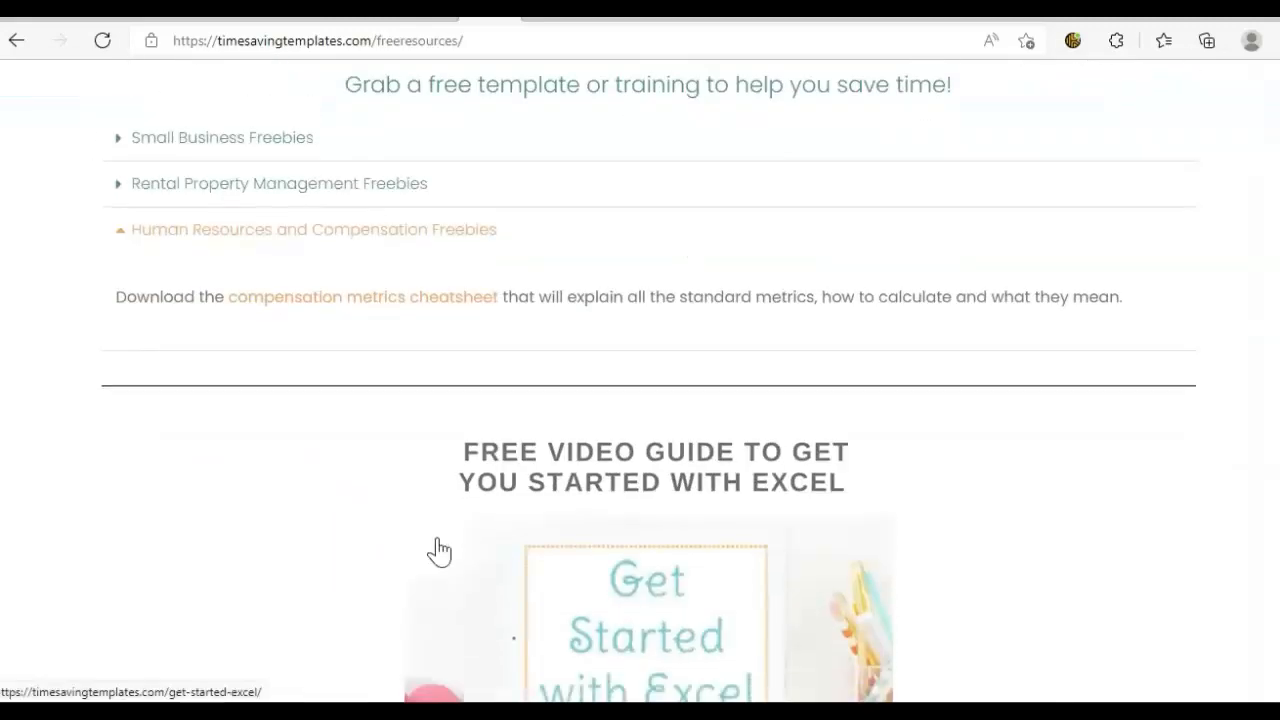
scroll(440, 550, "down", 1)
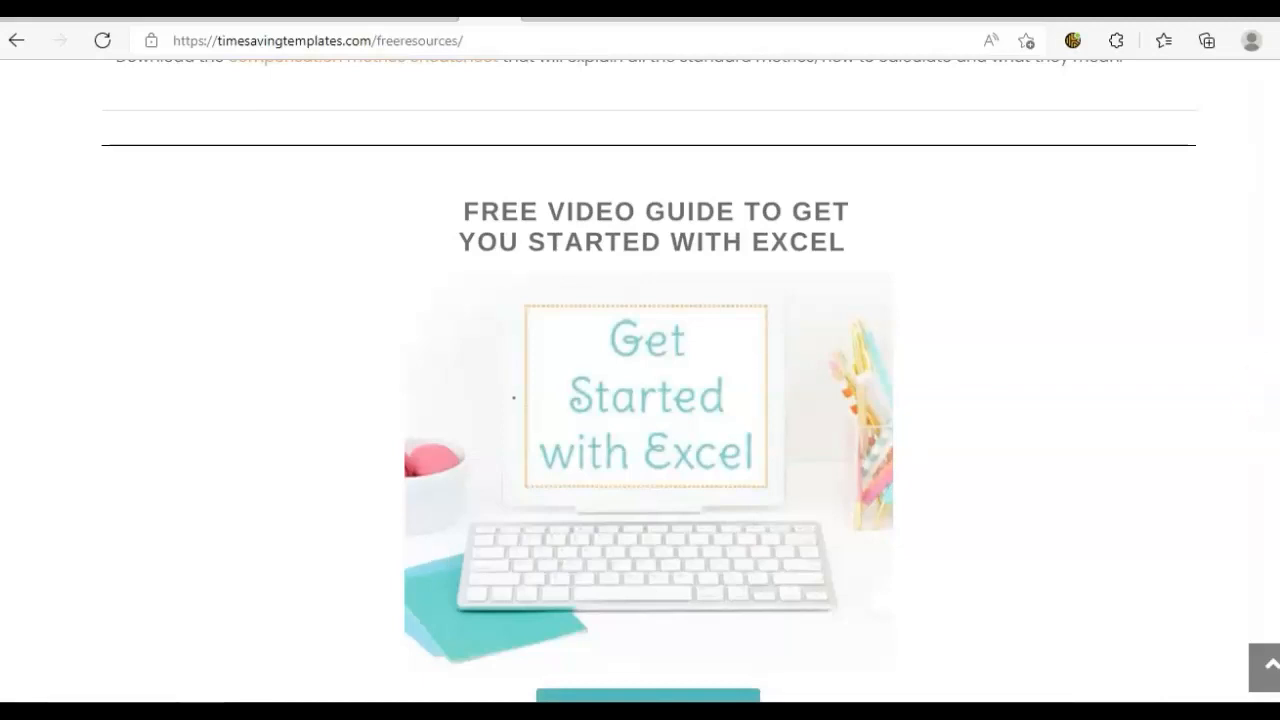
scroll(791, 477, "up", 5)
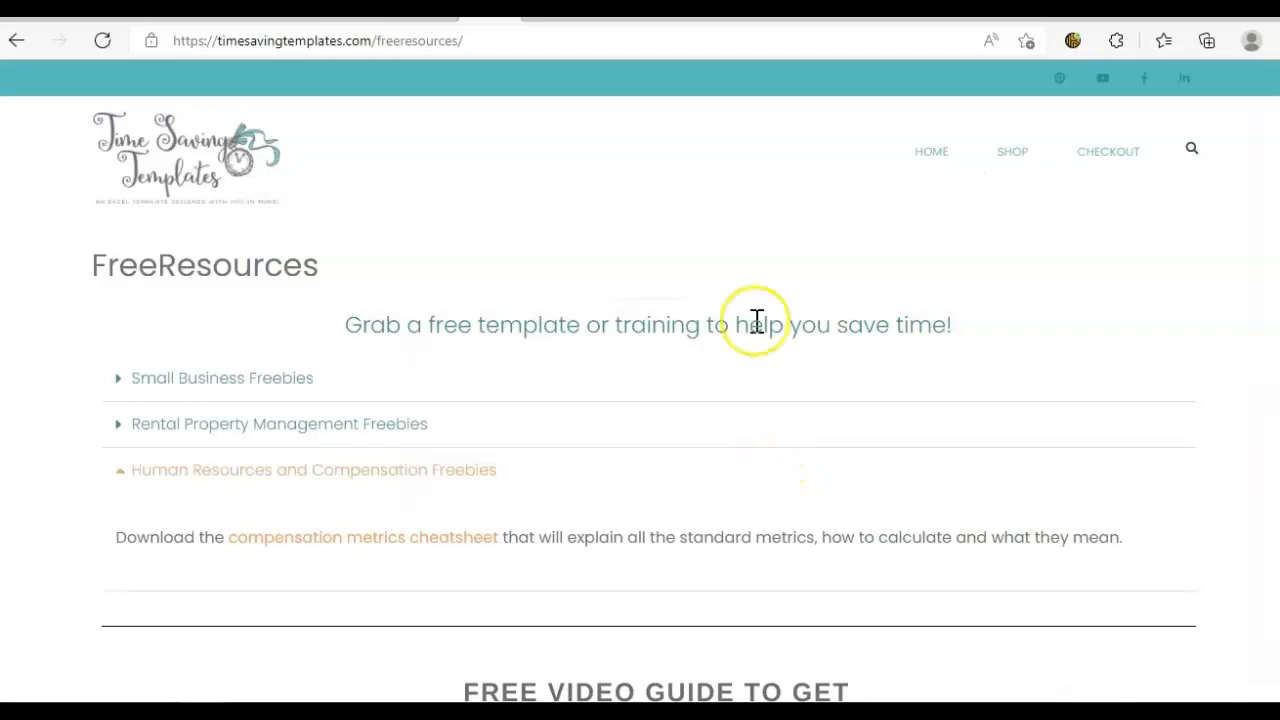